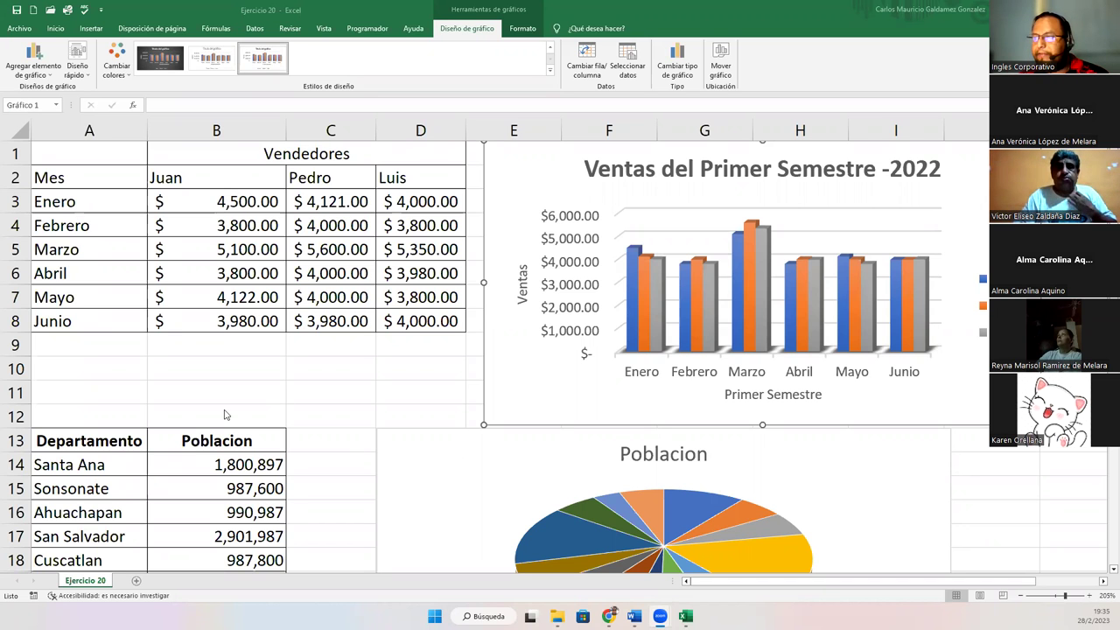
# Select the sales column chart and scroll so it and its Juan/Pedro/Luis legend are fully visible
pyautogui.scroll(-10, 296, 426)
pyautogui.scroll(10, 296, 426)
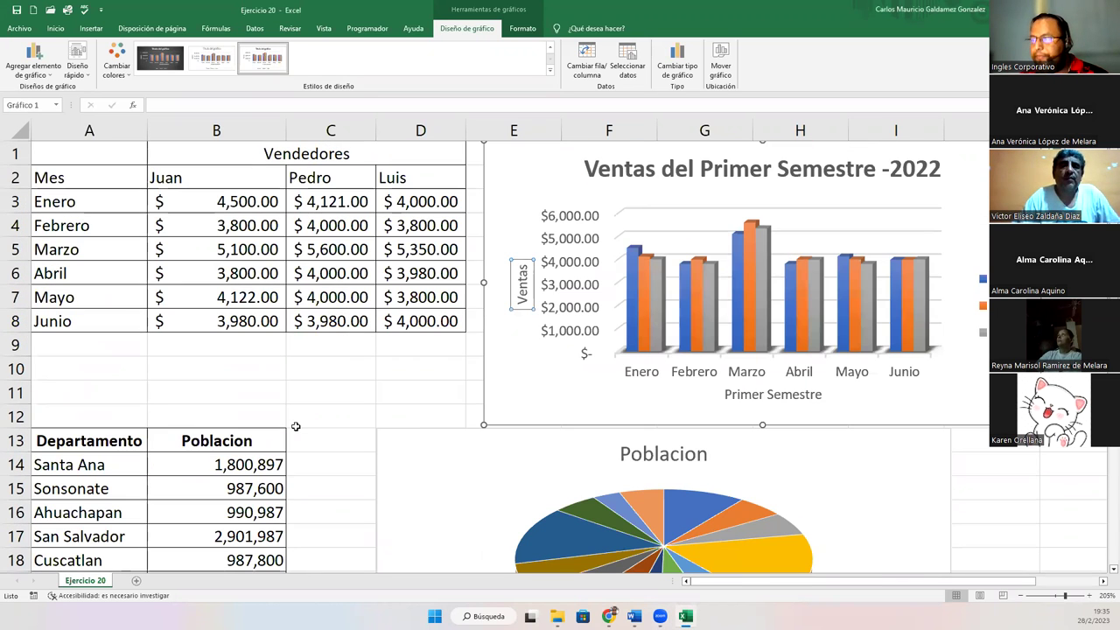
pyautogui.click(525, 180)
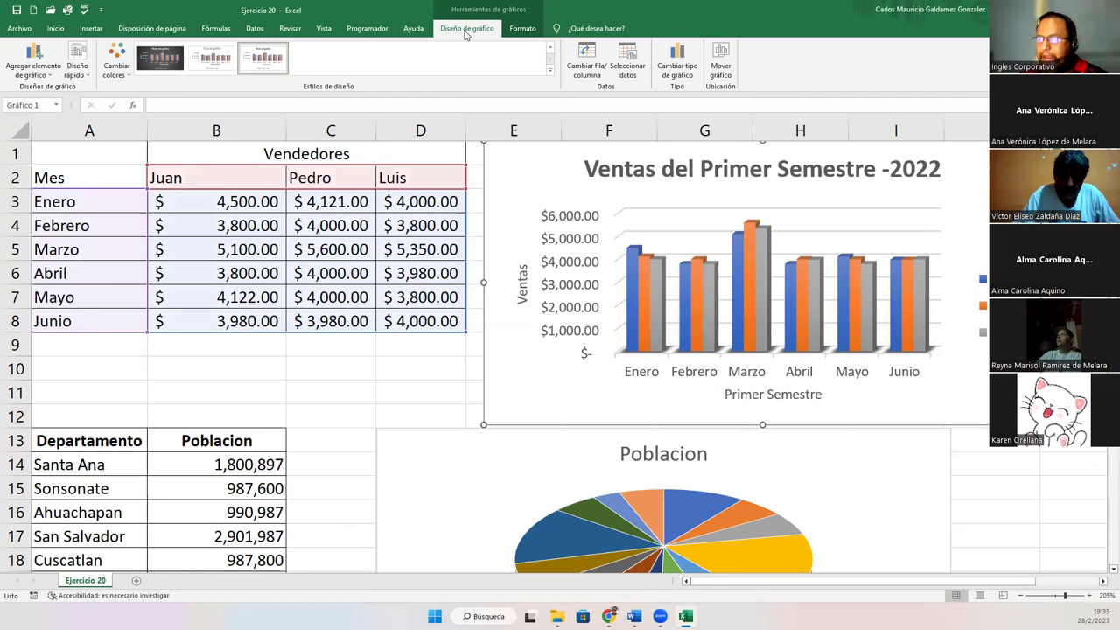
pyautogui.click(525, 29)
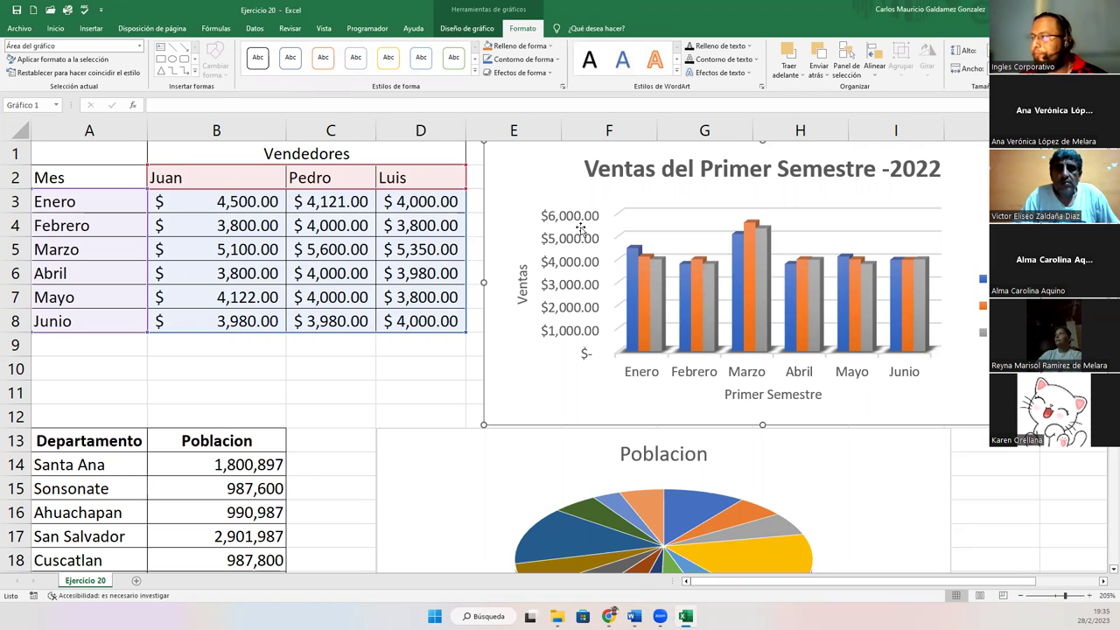
pyautogui.click(1103, 582)
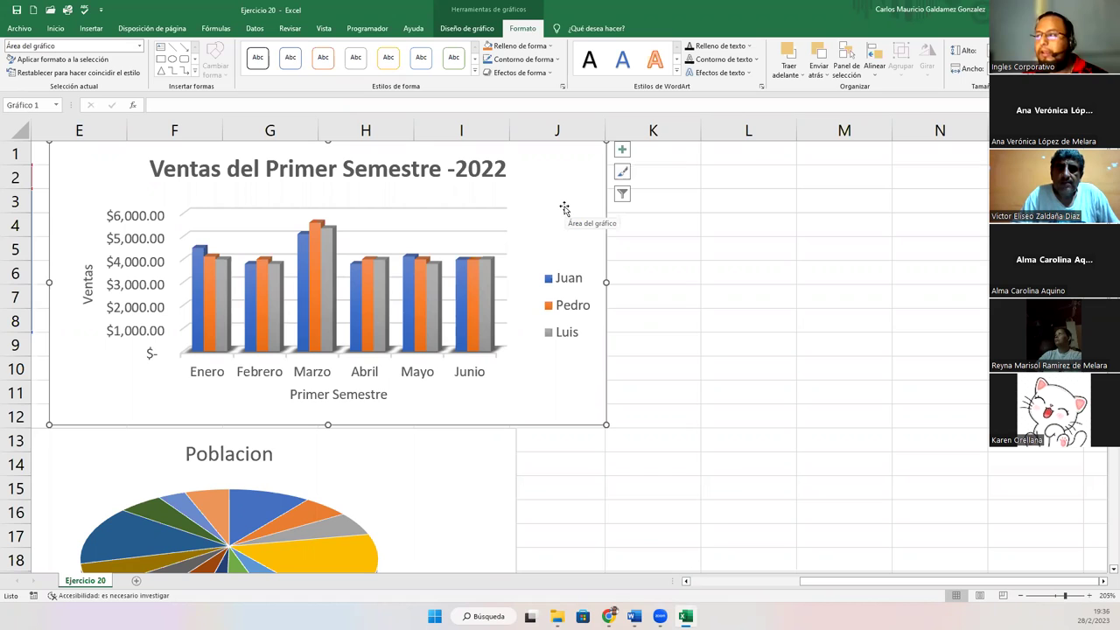
# Open the chart elements list and add a data table beneath the sales chart
pyautogui.click(620, 152)
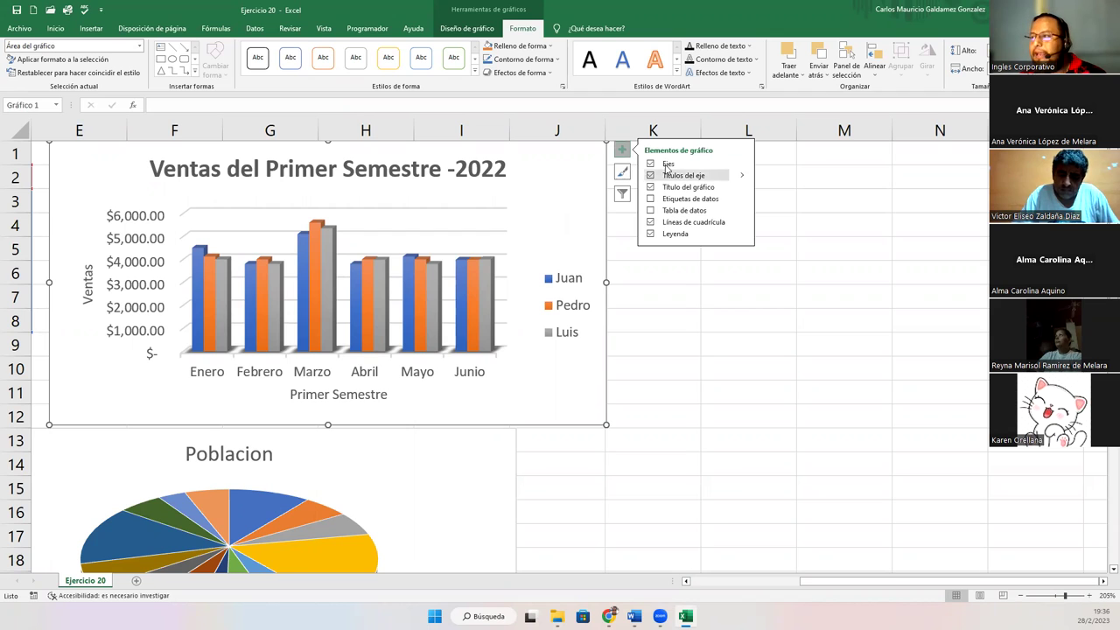
pyautogui.click(467, 29)
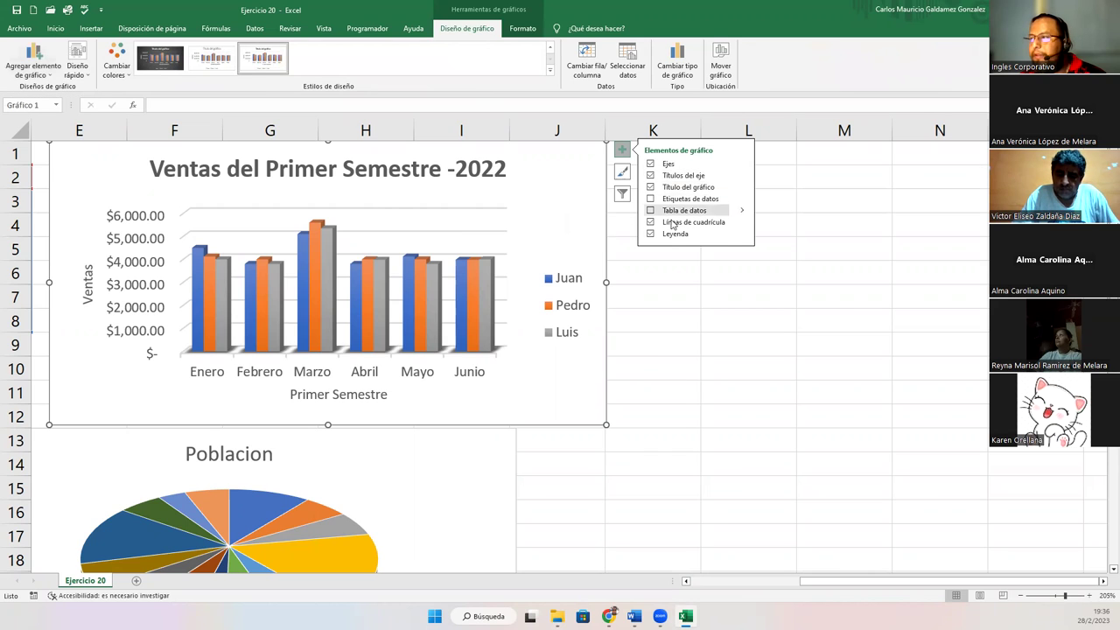
pyautogui.click(742, 234)
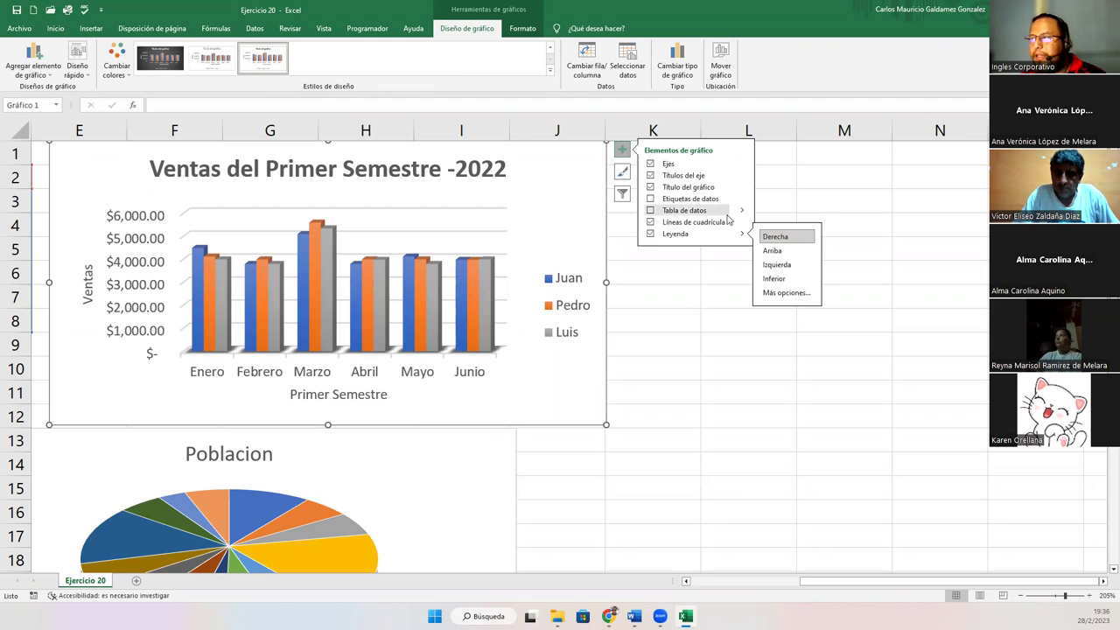
pyautogui.click(707, 211)
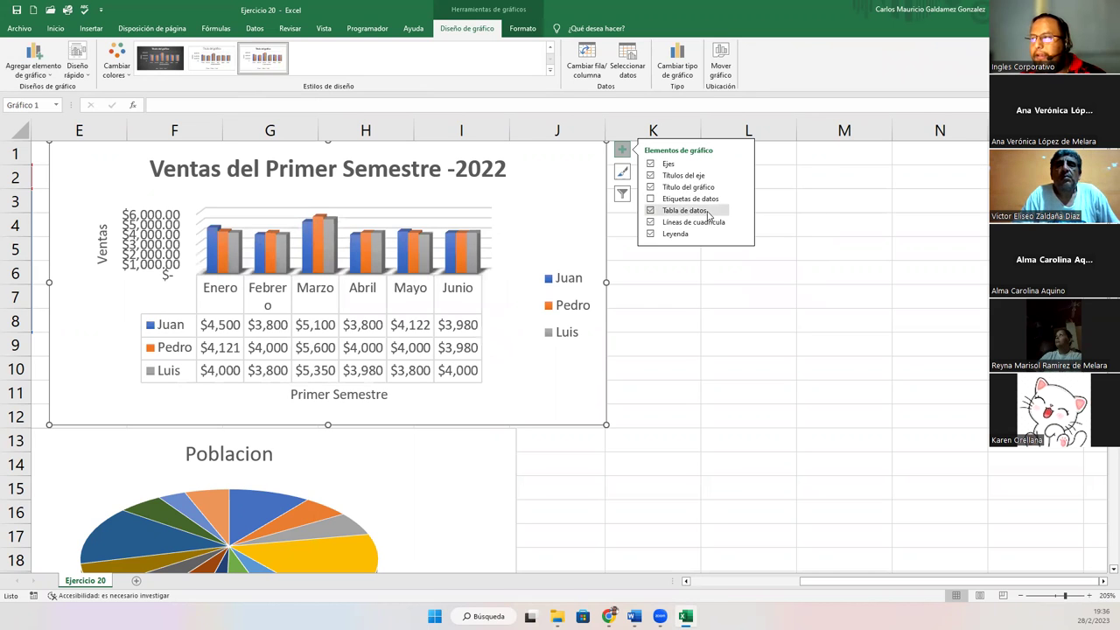
# Try the data table without and with legend keys, then remove it from the chart
pyautogui.click(651, 212)
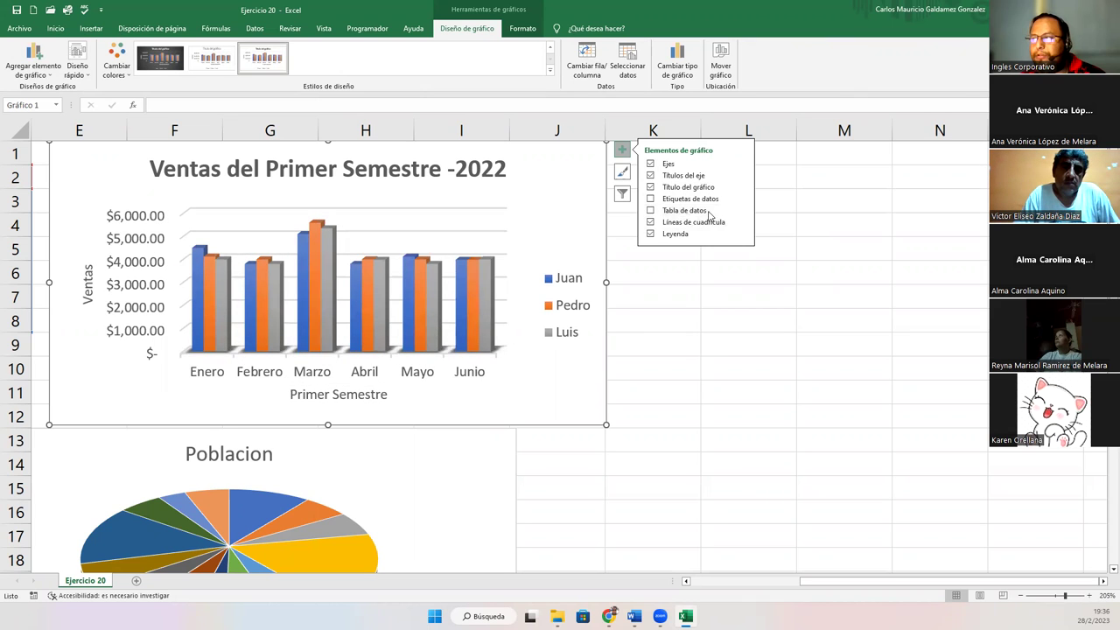
pyautogui.moveTo(740, 212)
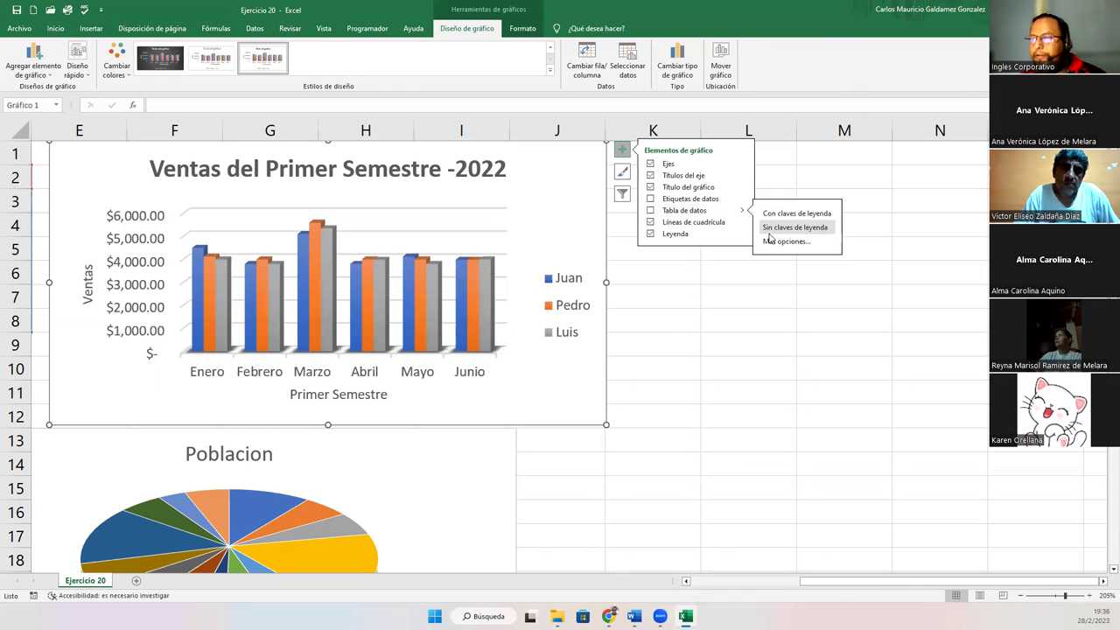
pyautogui.click(774, 228)
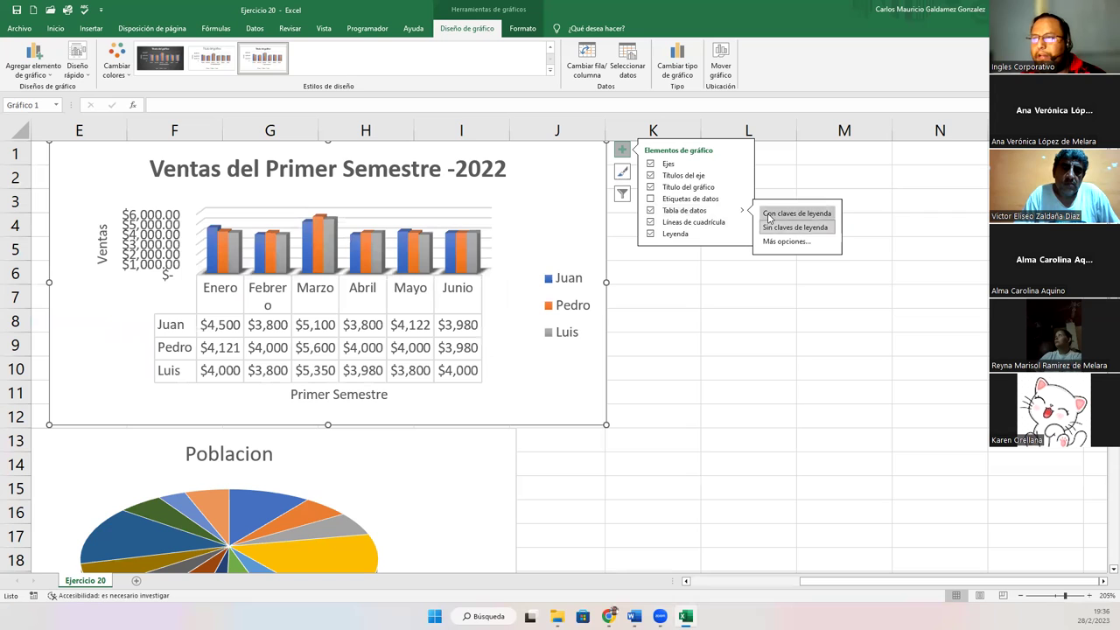
pyautogui.click(792, 214)
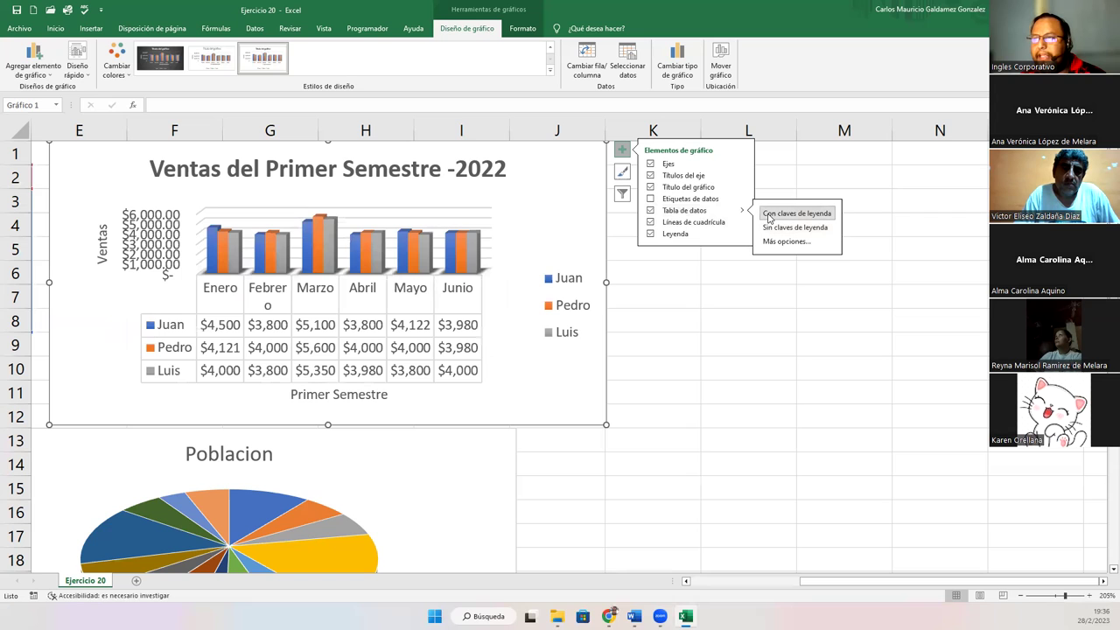
pyautogui.click(650, 211)
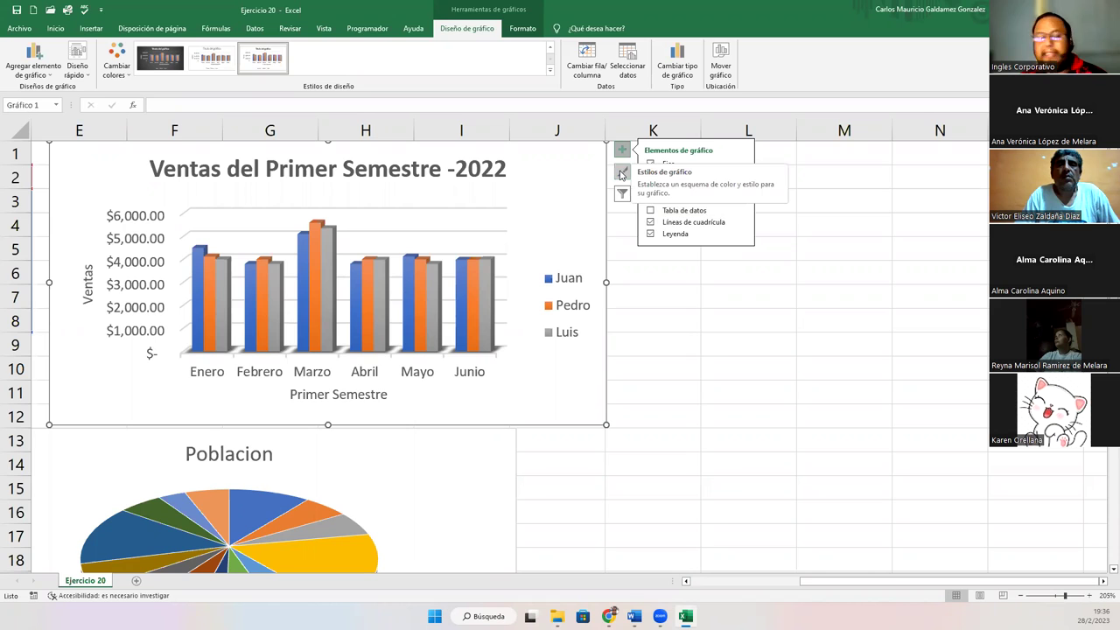
# Browse the chart style gallery, then open the Chart Filters list for the sales chart
pyautogui.click(620, 174)
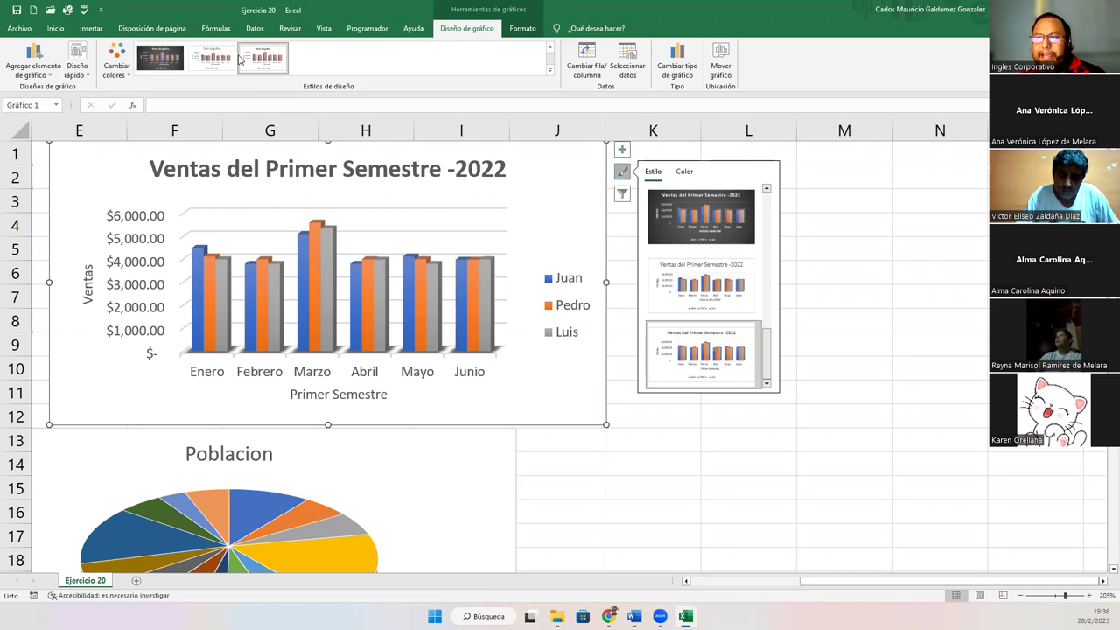
pyautogui.moveTo(772, 361); pyautogui.dragTo(790, 386)
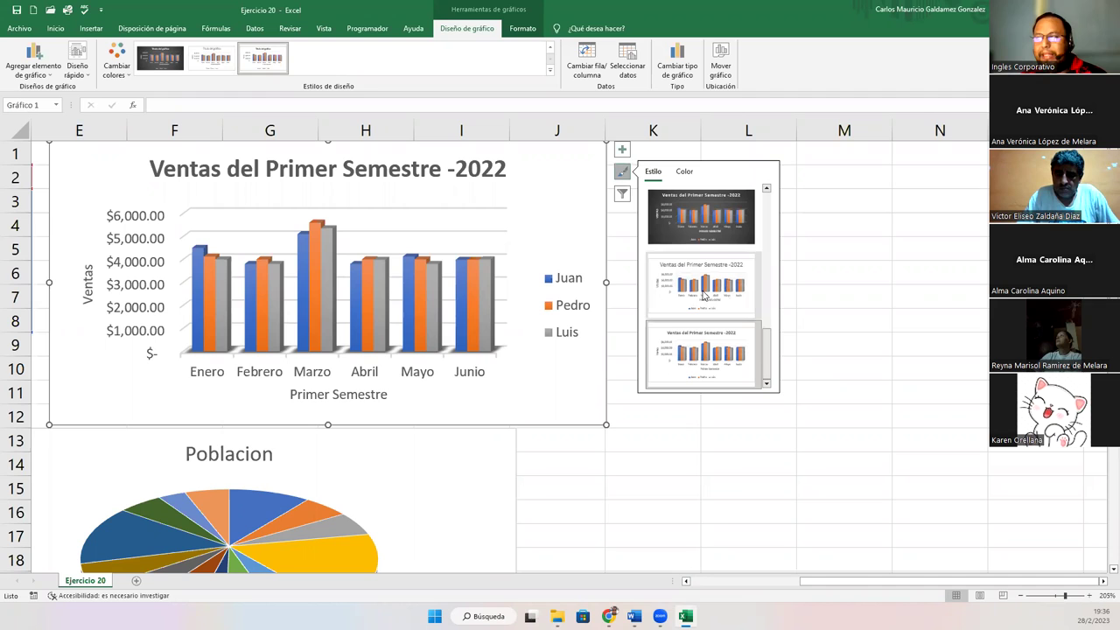
pyautogui.click(623, 196)
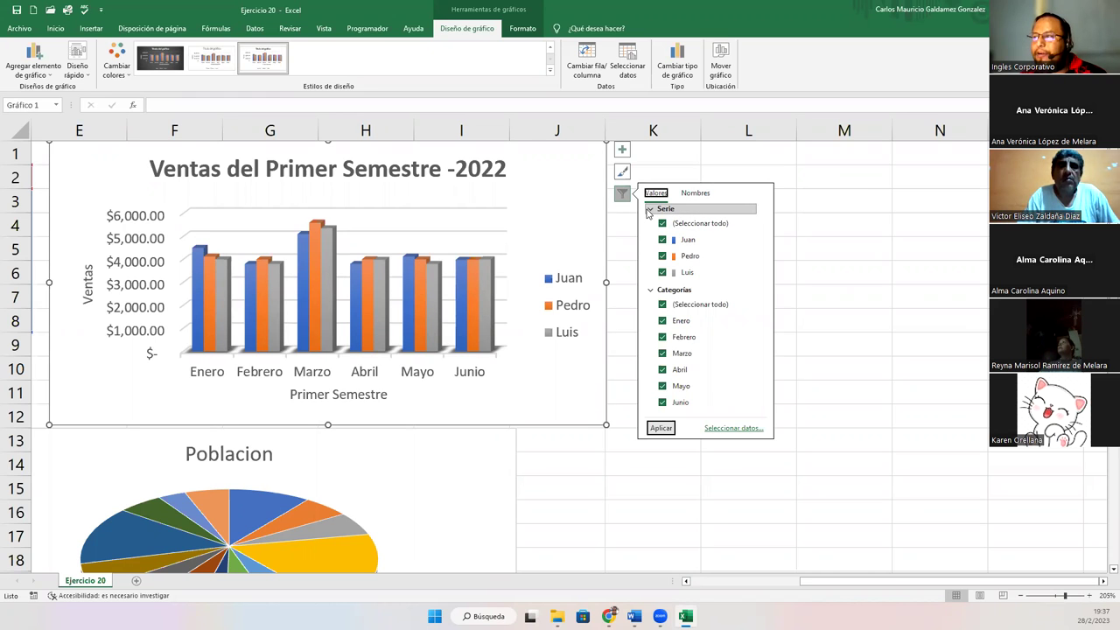
# Try the series name options and toggle the Juan, Pedro and Luis series in the filter
pyautogui.click(700, 194)
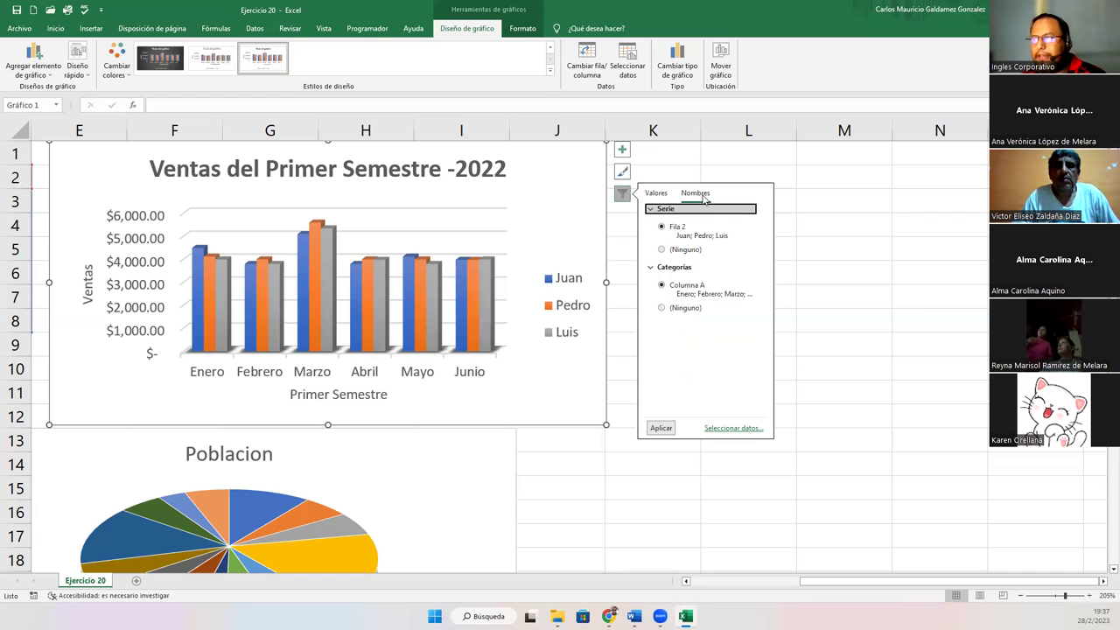
pyautogui.click(662, 251)
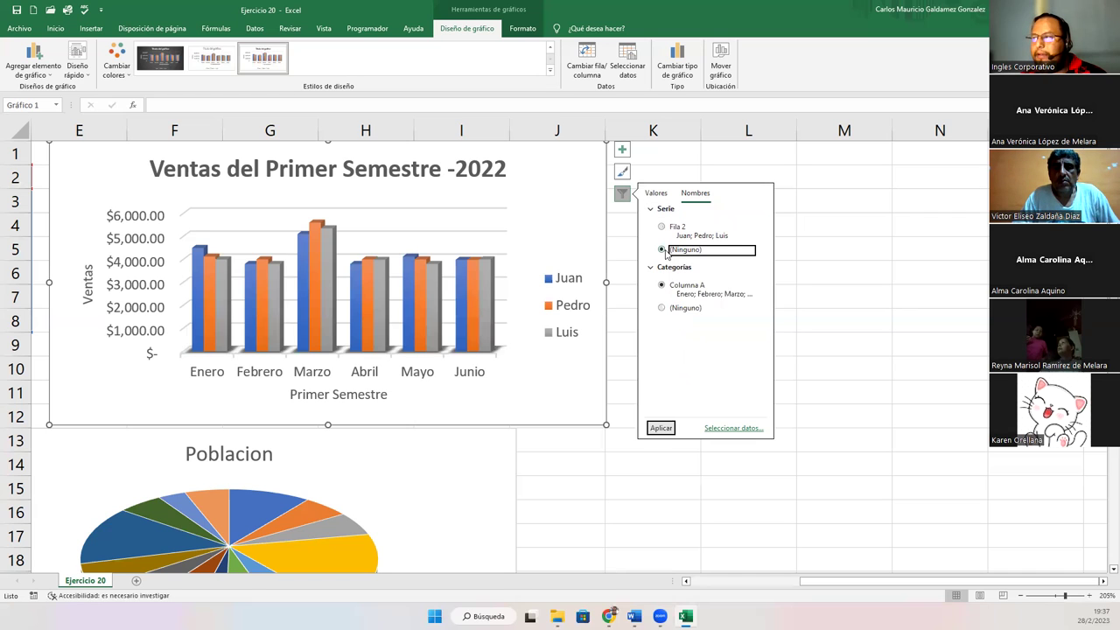
pyautogui.click(662, 228)
pyautogui.click(656, 194)
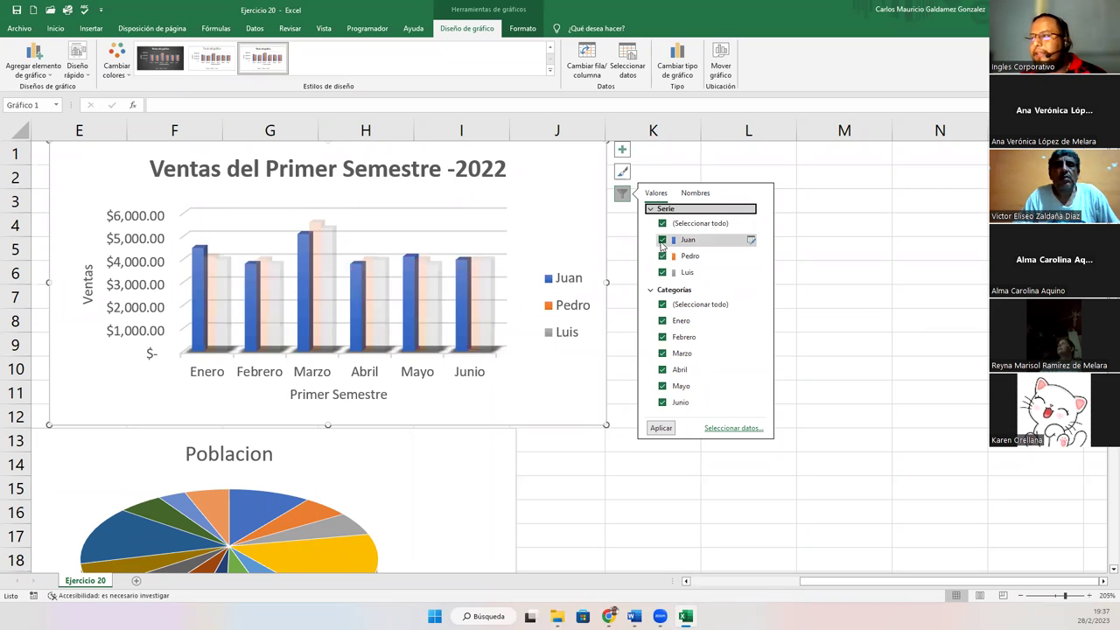
pyautogui.click(662, 241)
pyautogui.click(663, 257)
pyautogui.click(662, 272)
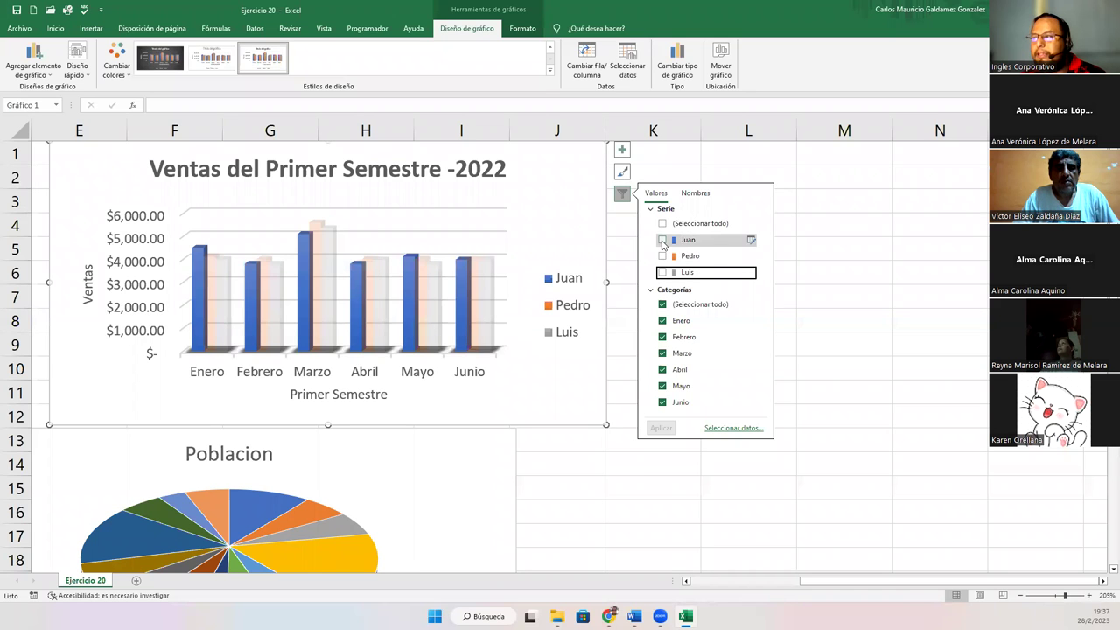
pyautogui.click(662, 241)
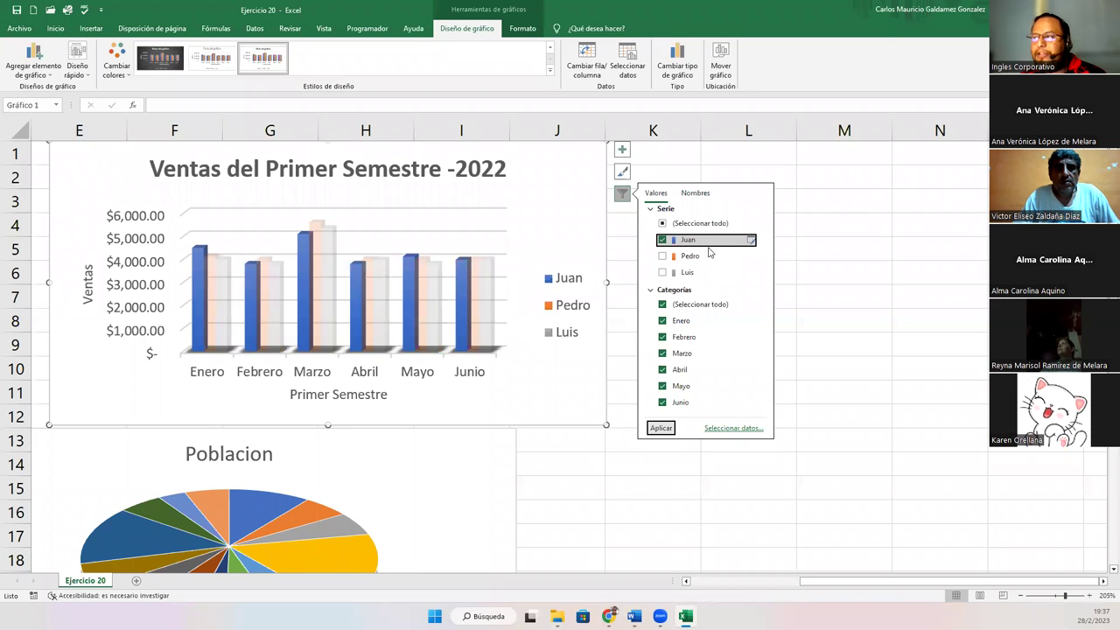
pyautogui.moveTo(843, 588); pyautogui.dragTo(821, 593)
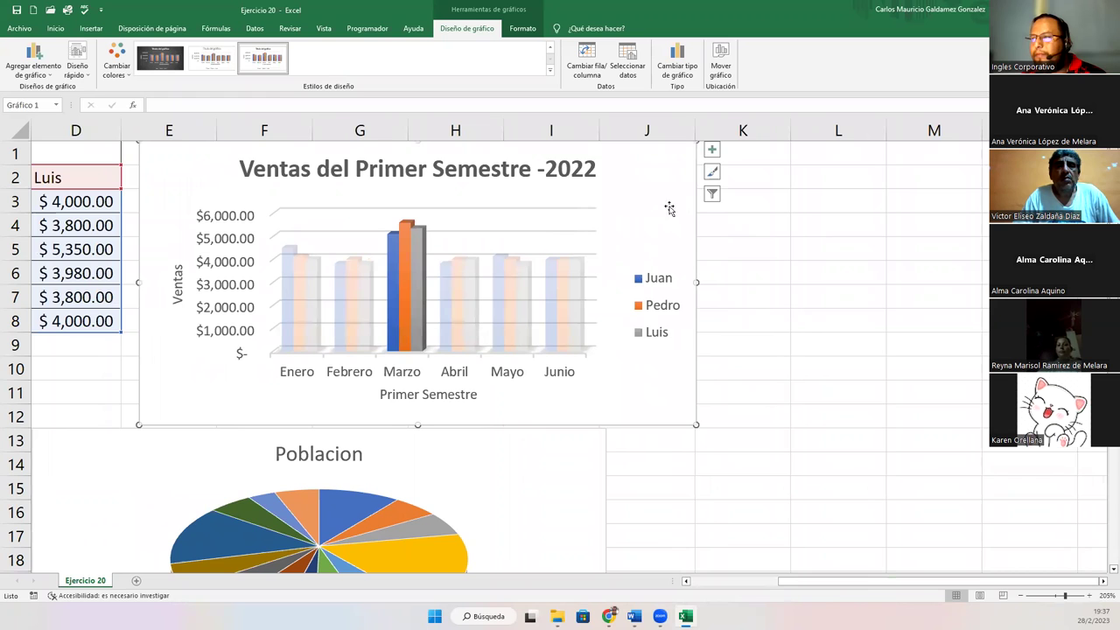
# Apply filters showing only Juan's bars, then only Pedro's bars
pyautogui.click(711, 194)
pyautogui.click(752, 223)
pyautogui.click(752, 239)
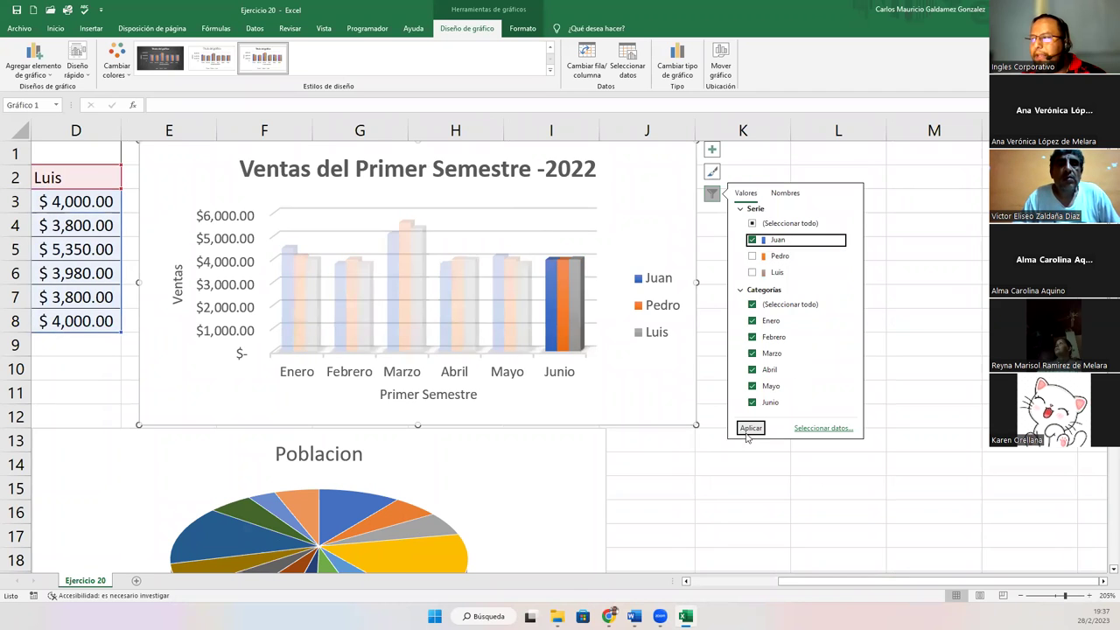
pyautogui.click(750, 428)
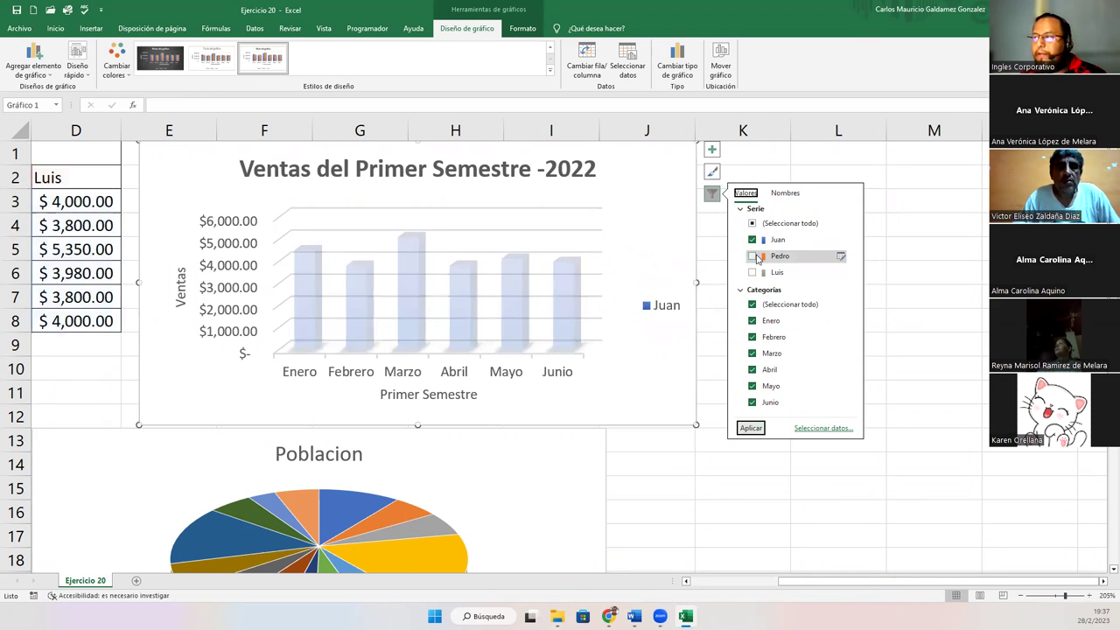
pyautogui.click(752, 257)
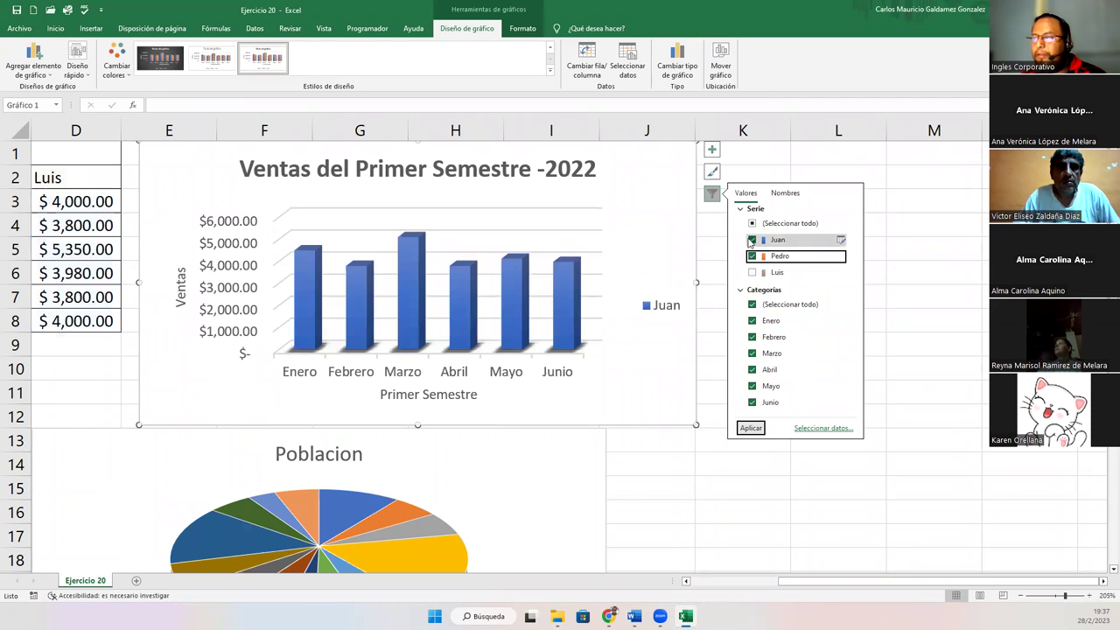
pyautogui.click(752, 240)
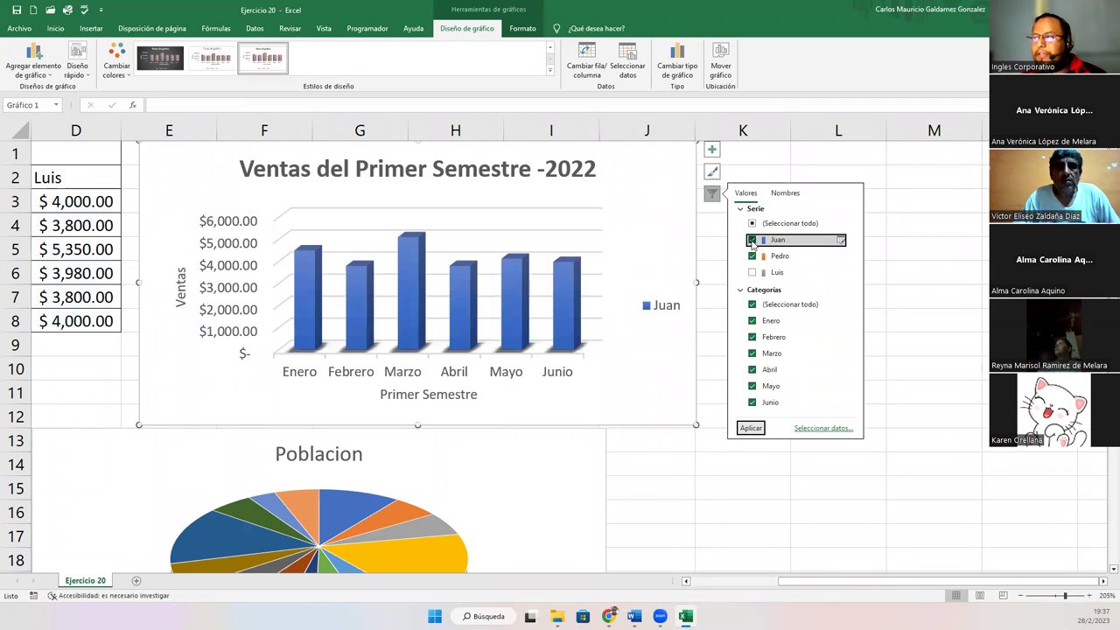
pyautogui.click(751, 428)
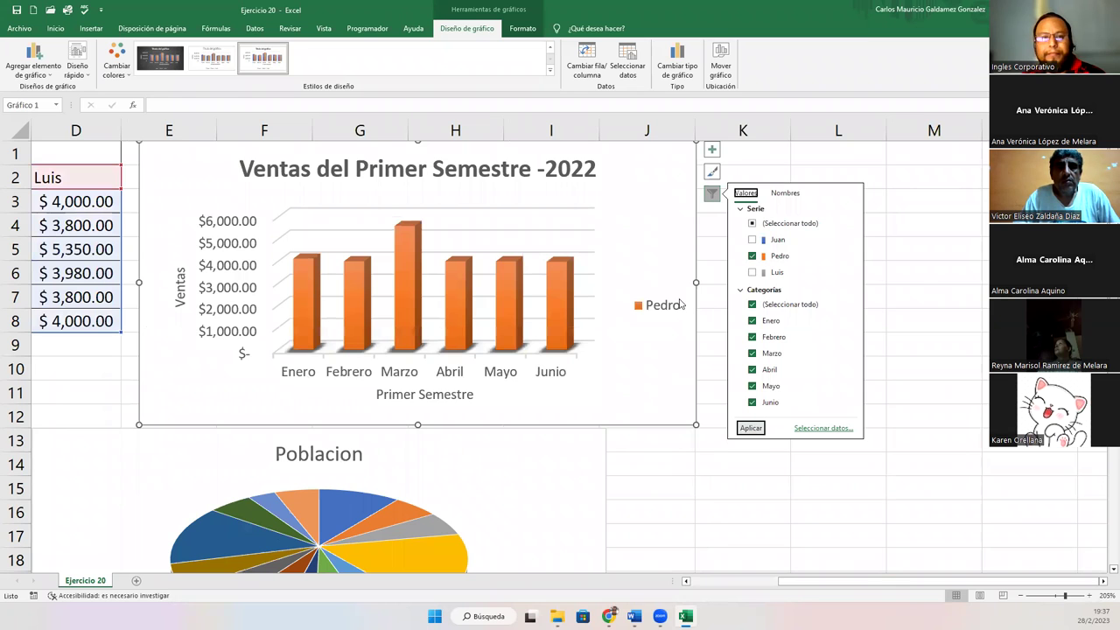
# Apply a filter showing Juan and Luis while hiding Pedro's series
pyautogui.click(752, 272)
pyautogui.click(751, 239)
pyautogui.click(752, 256)
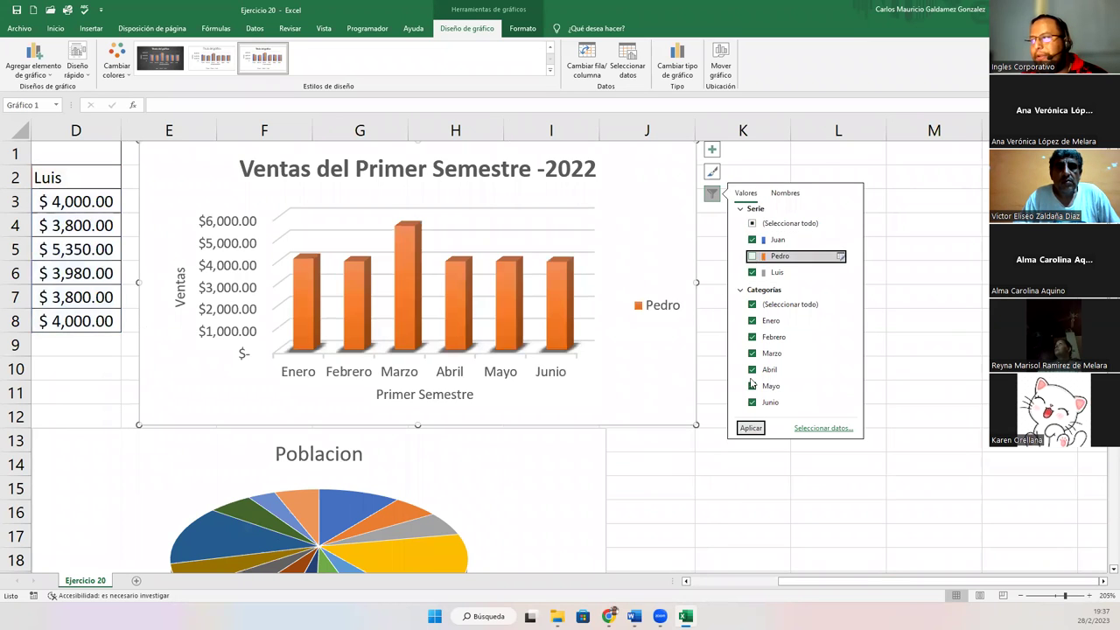
pyautogui.click(749, 428)
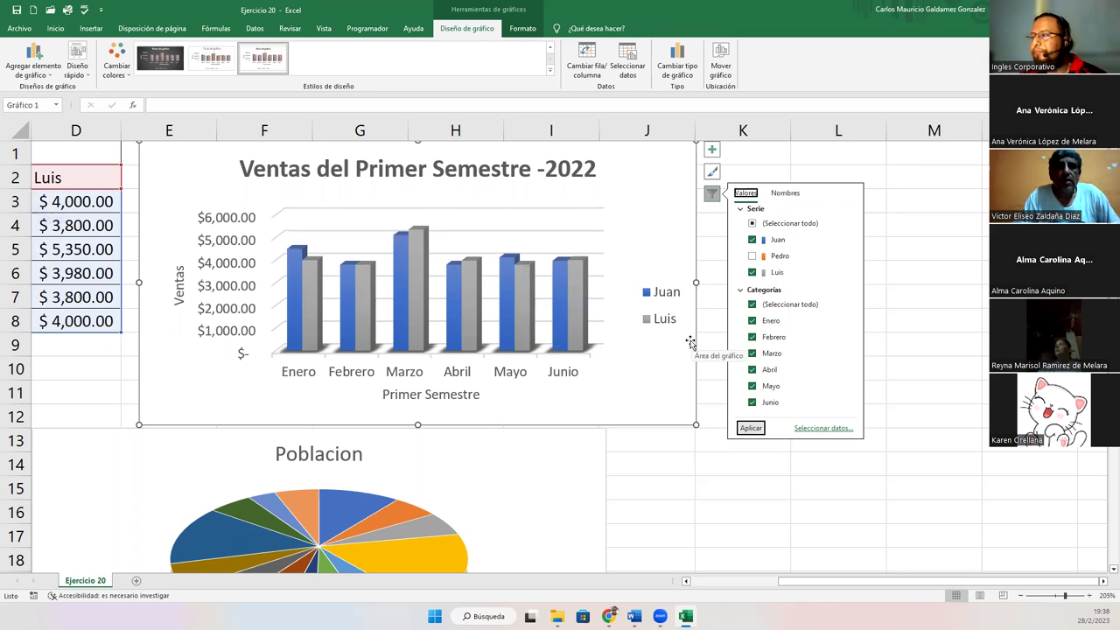
# Filter the chart to Enero and Junio, then to Febrero, Abril and Junio
pyautogui.click(753, 305)
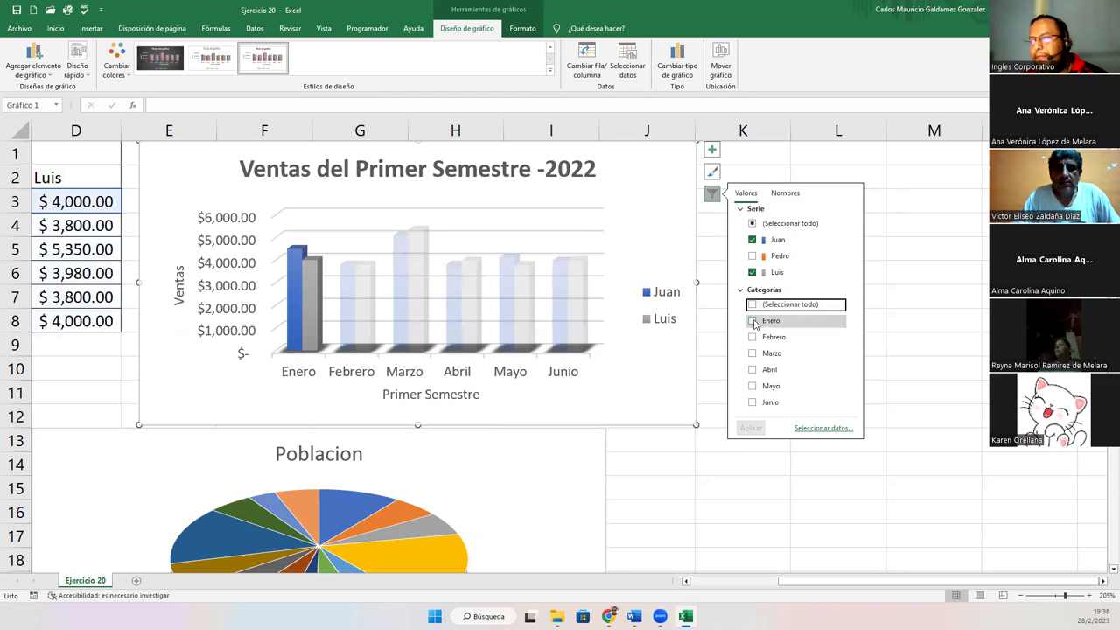
pyautogui.click(753, 321)
pyautogui.click(752, 402)
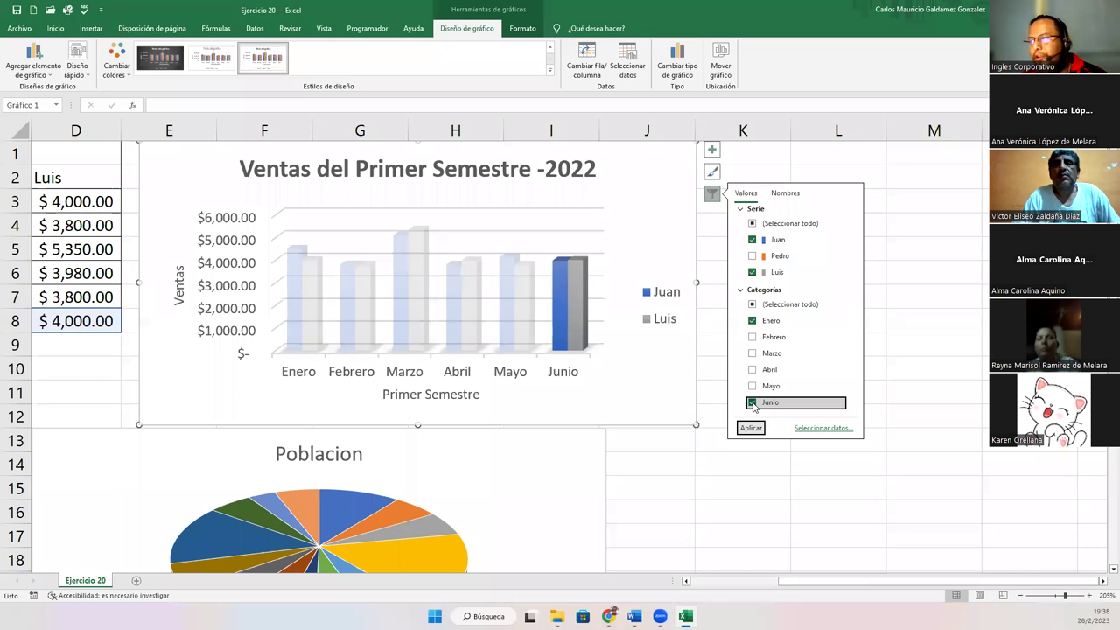
pyautogui.click(750, 428)
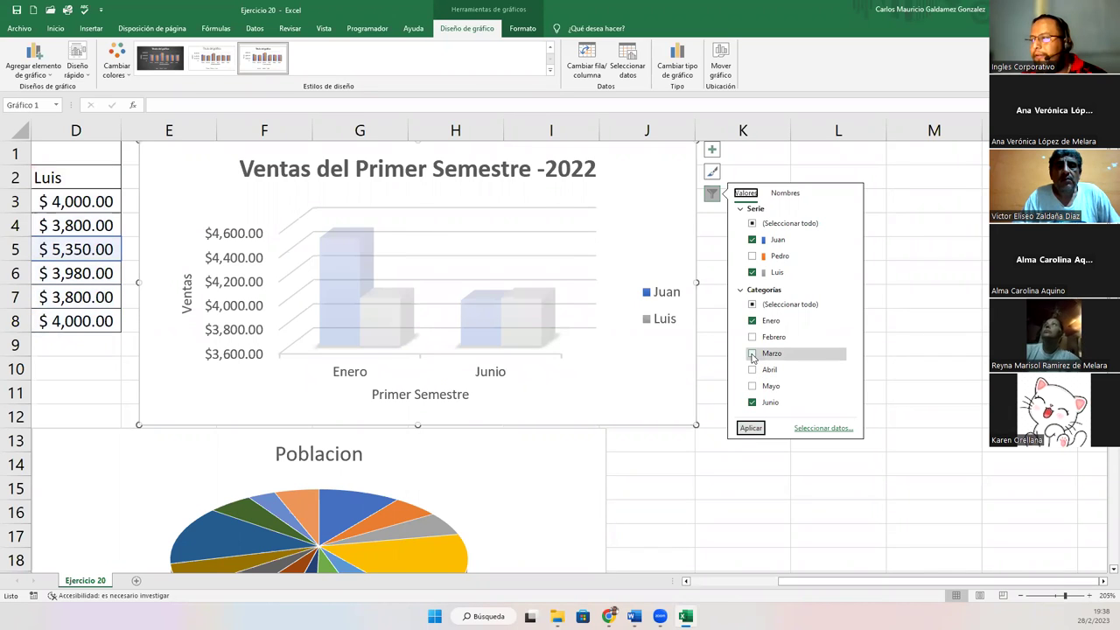
pyautogui.click(753, 321)
pyautogui.click(752, 337)
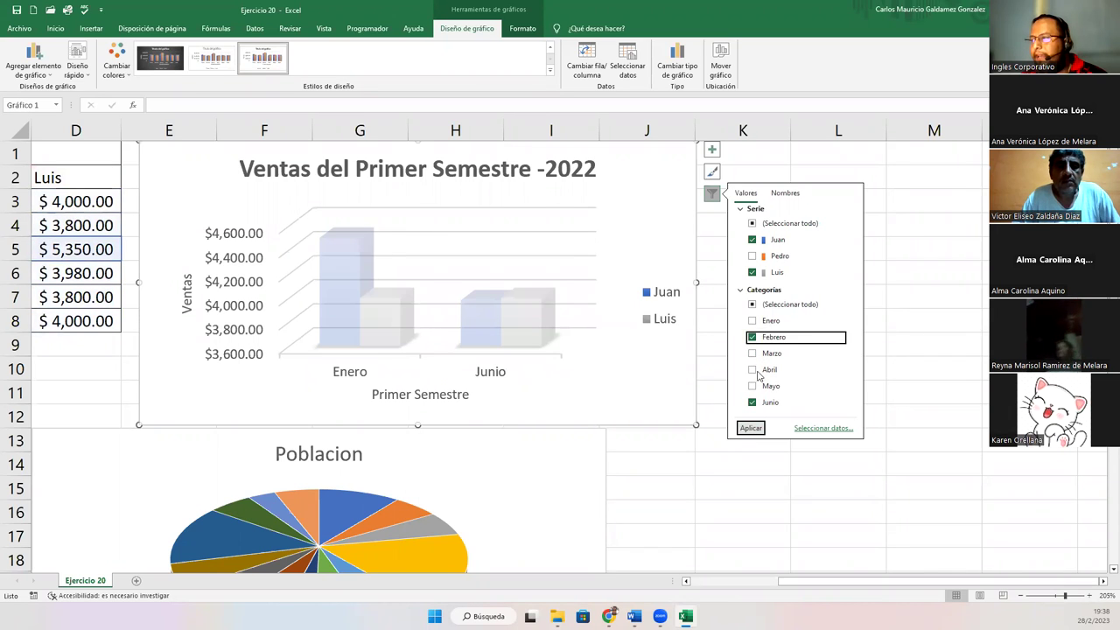
pyautogui.click(752, 370)
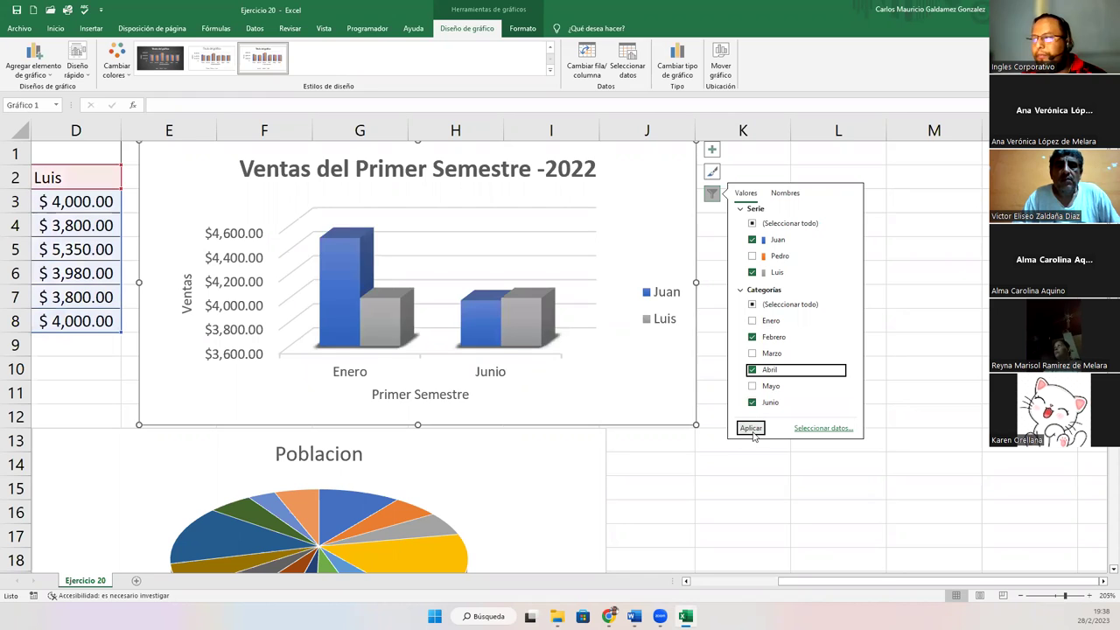
pyautogui.click(750, 428)
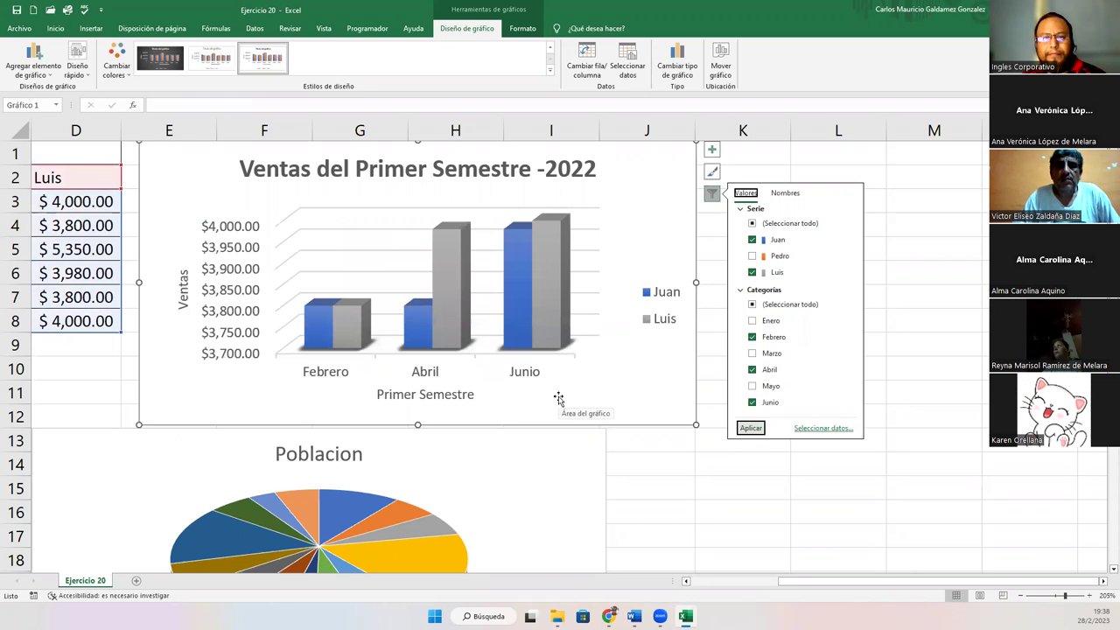
# Restore all six months and all three sellers, apply, and close the filter pane
pyautogui.click(752, 305)
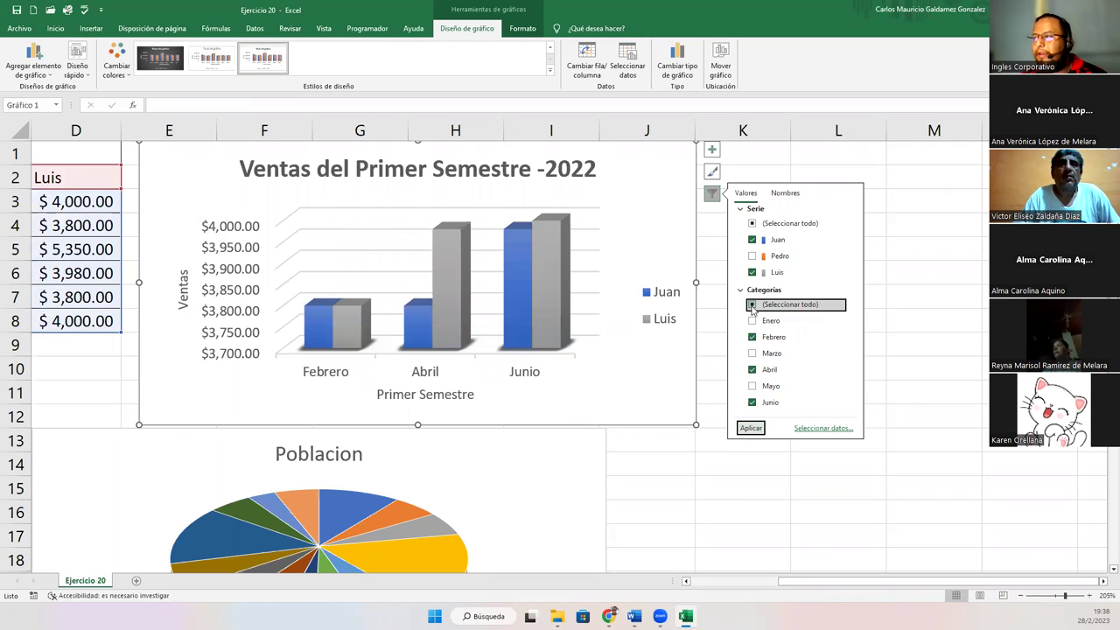
pyautogui.click(752, 304)
pyautogui.click(751, 223)
pyautogui.click(751, 223)
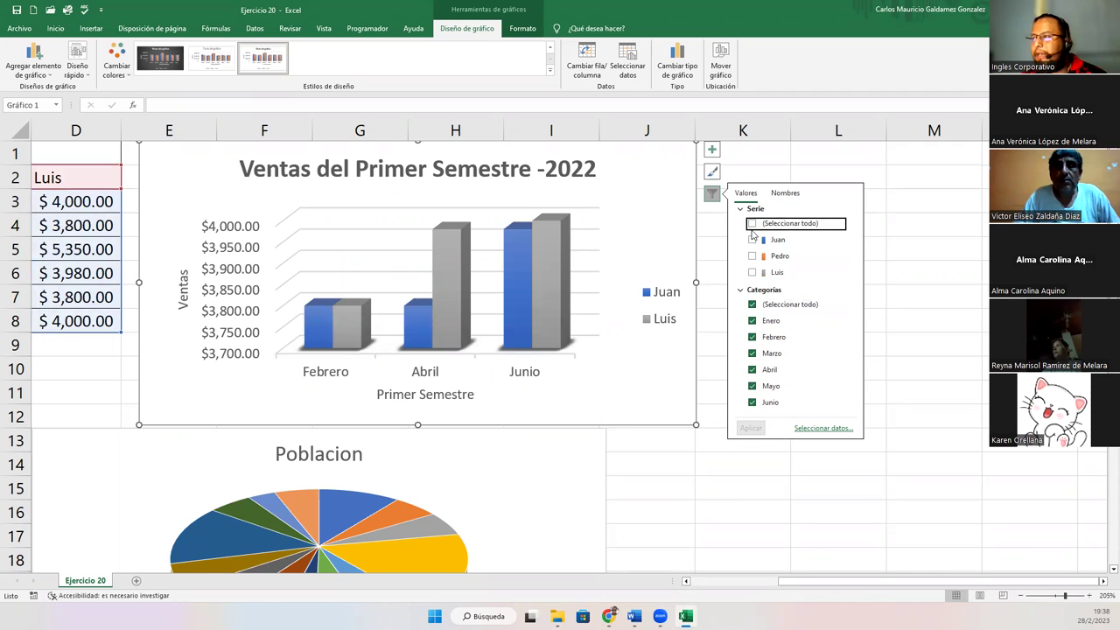
pyautogui.click(751, 223)
pyautogui.click(750, 427)
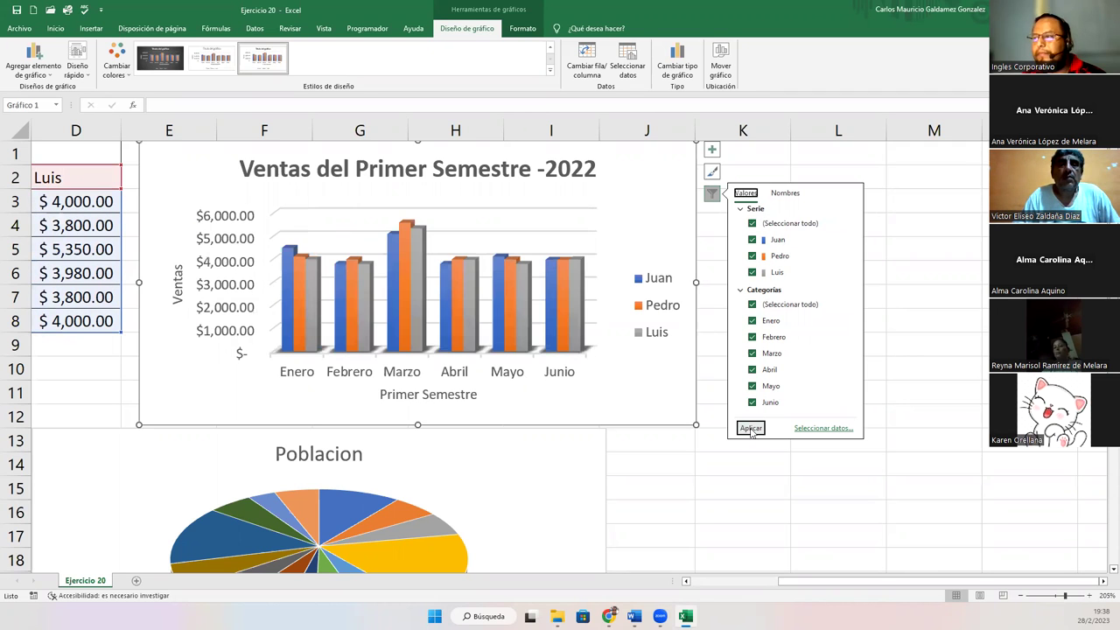
pyautogui.click(657, 374)
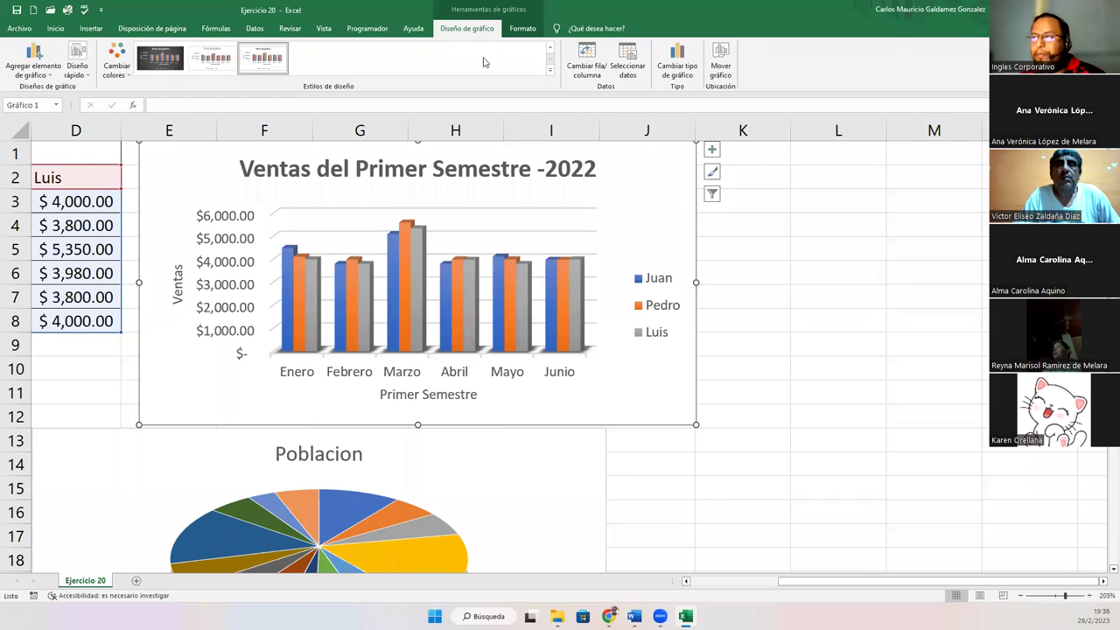
# Show the chart Format tab and select Juan's bars
pyautogui.click(524, 29)
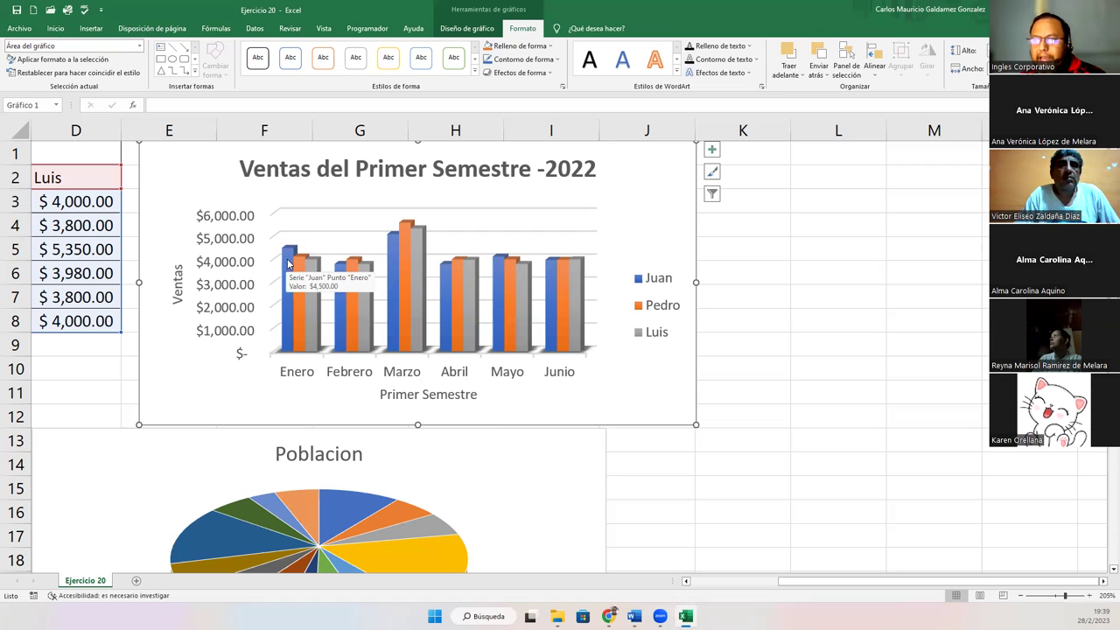
pyautogui.click(288, 264)
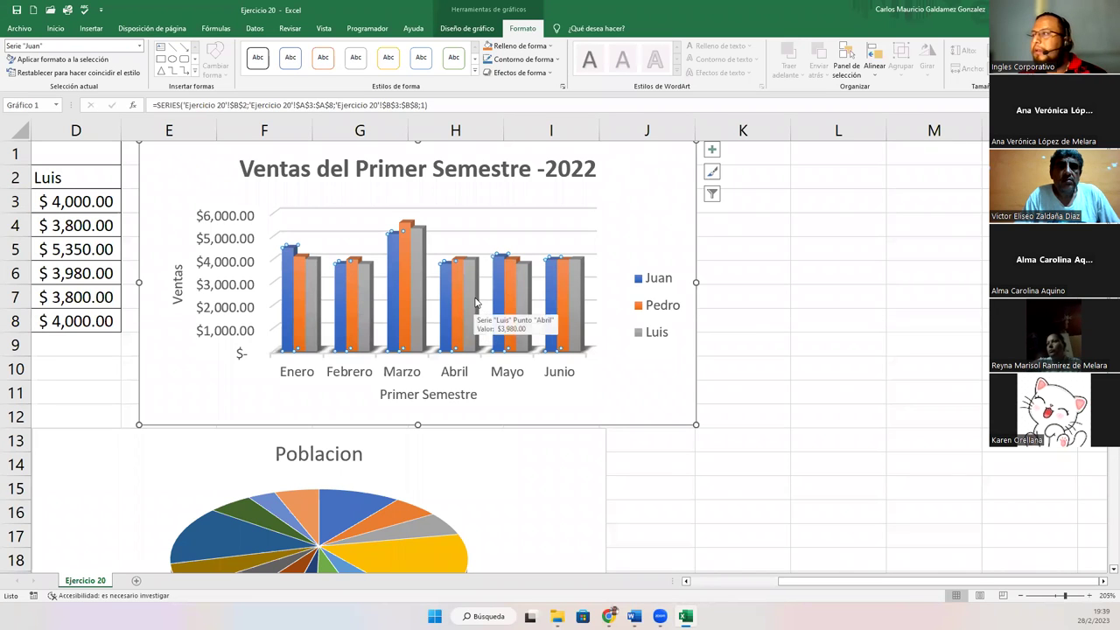
# Change the Juan series fill to the purple standard colour
pyautogui.click(490, 50)
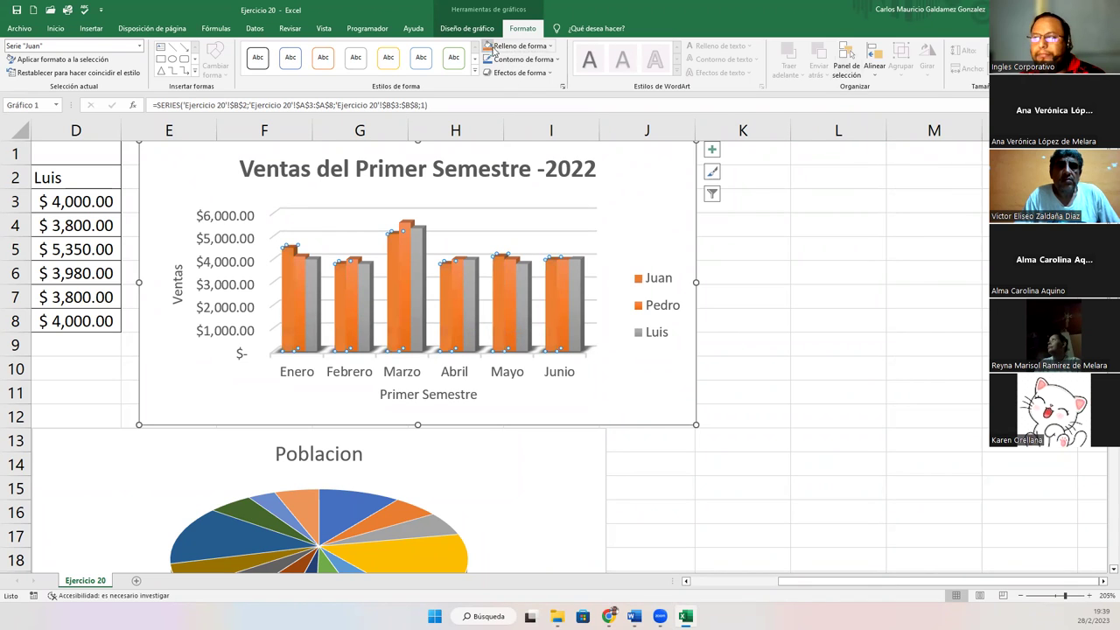
pyautogui.click(520, 46)
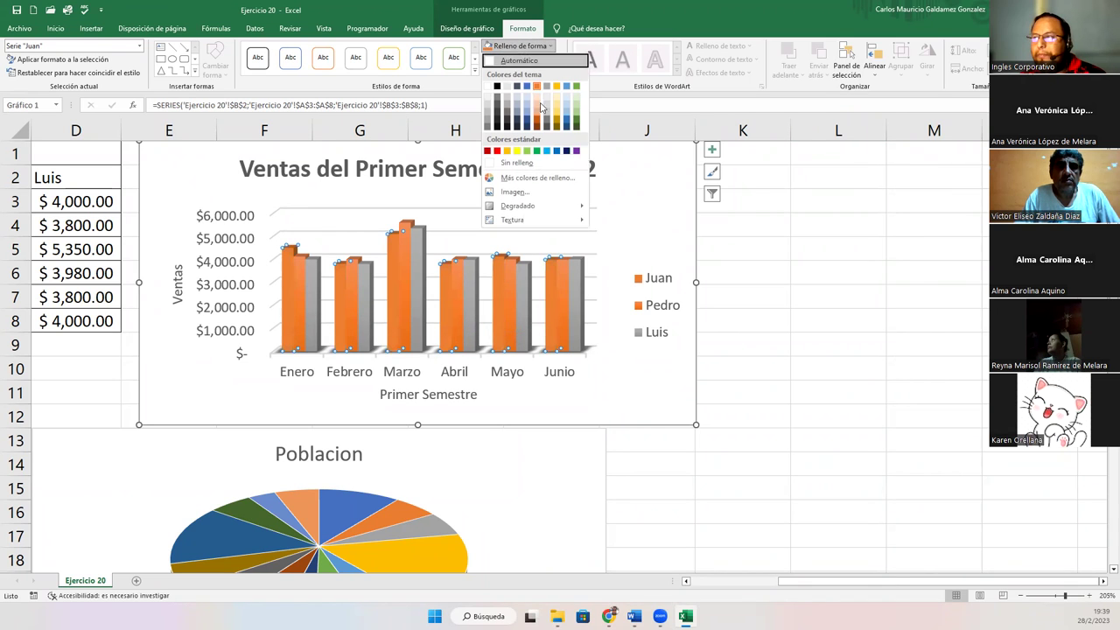
pyautogui.click(577, 152)
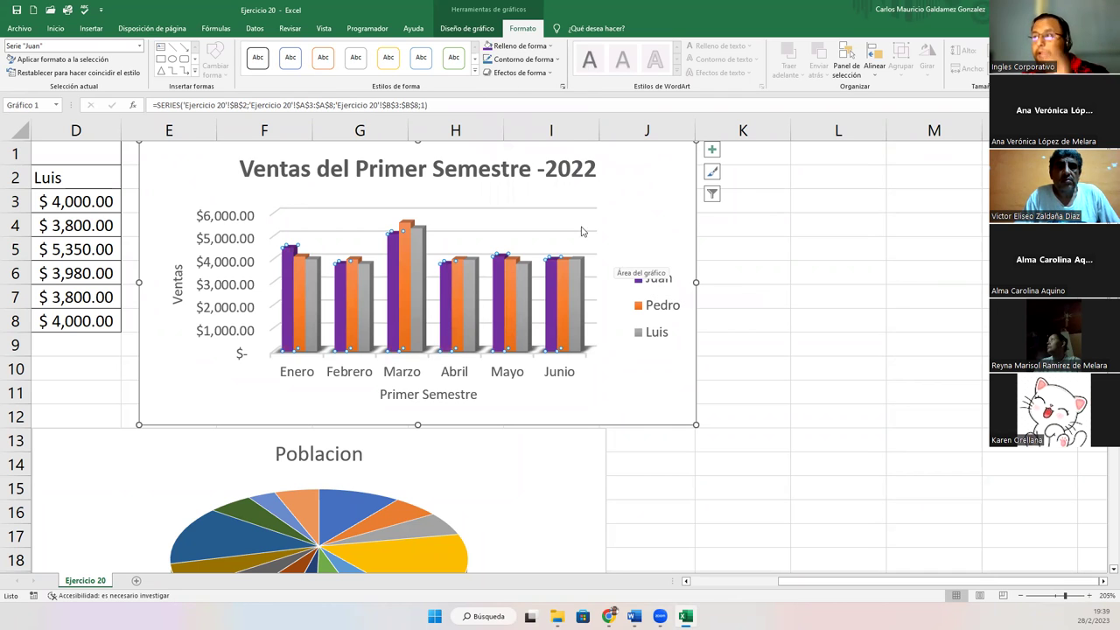
pyautogui.click(515, 61)
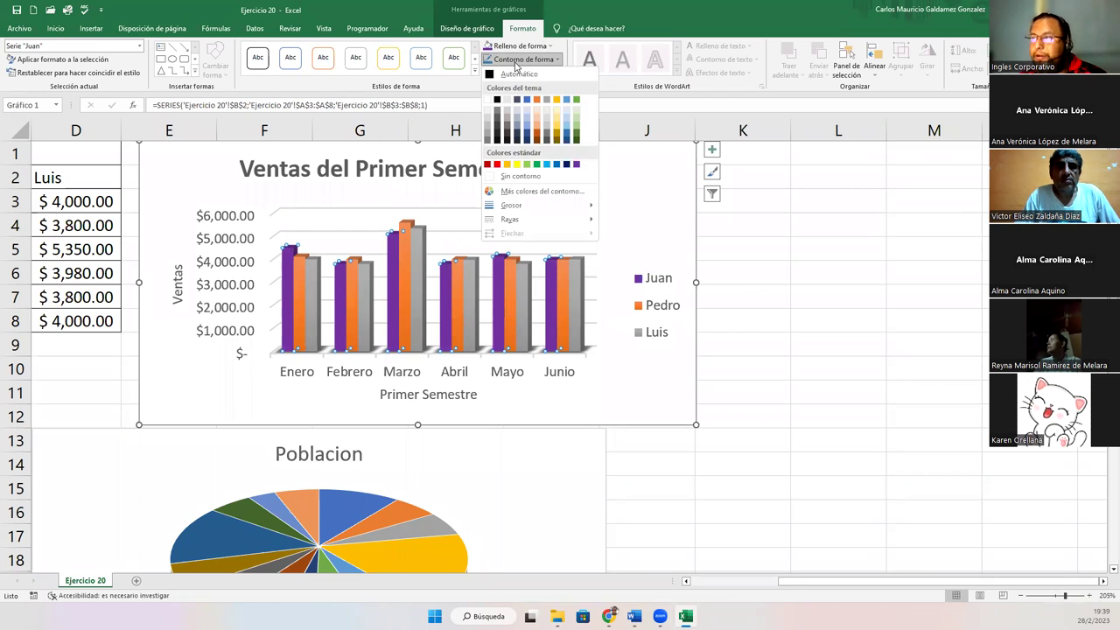
# Outline Juan's purple bars in light blue with a 3 pt weight
pyautogui.click(547, 166)
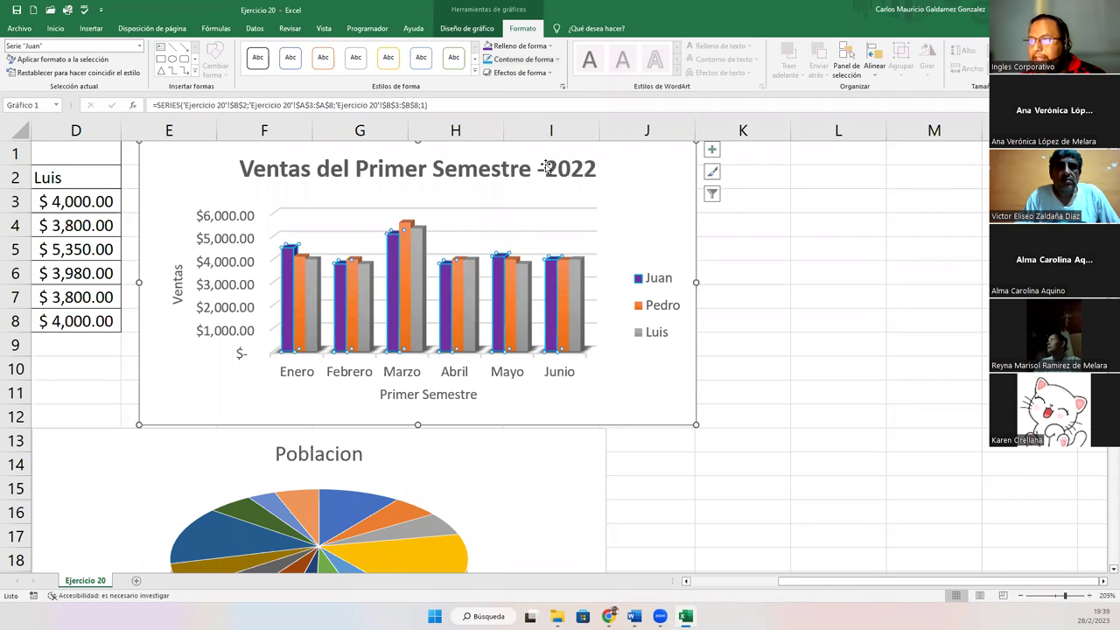
pyautogui.click(542, 61)
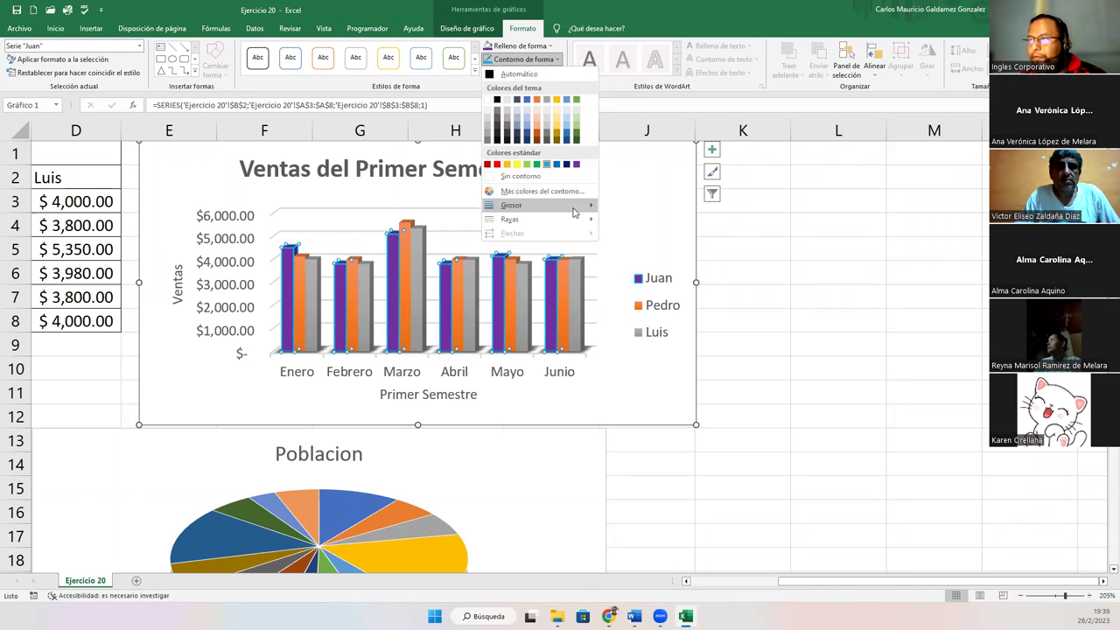
pyautogui.moveTo(576, 210)
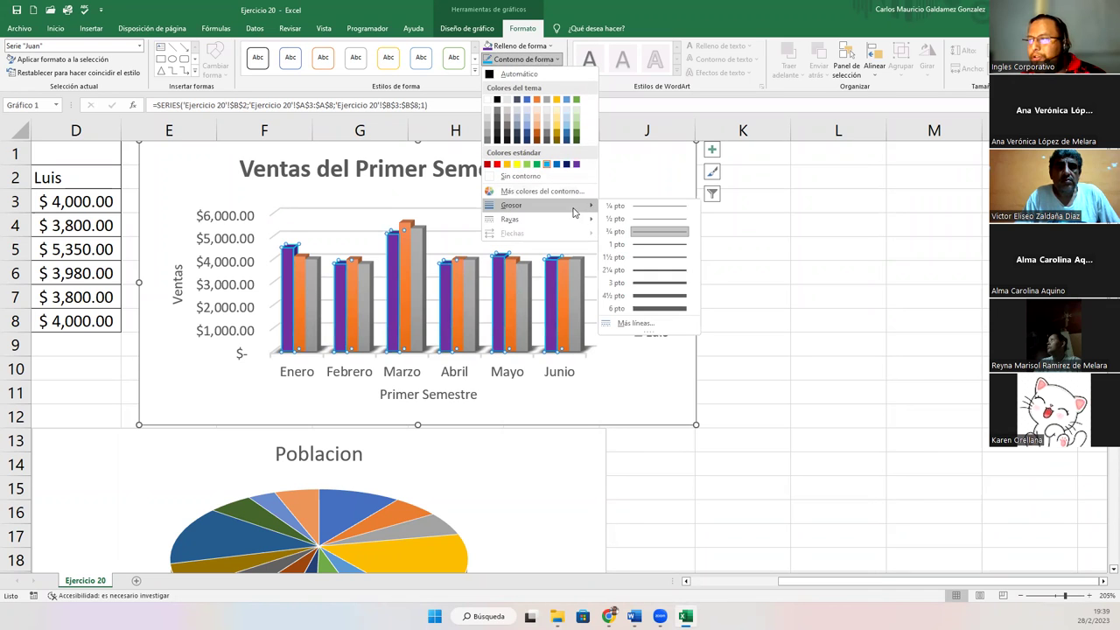
pyautogui.click(634, 284)
pyautogui.click(755, 280)
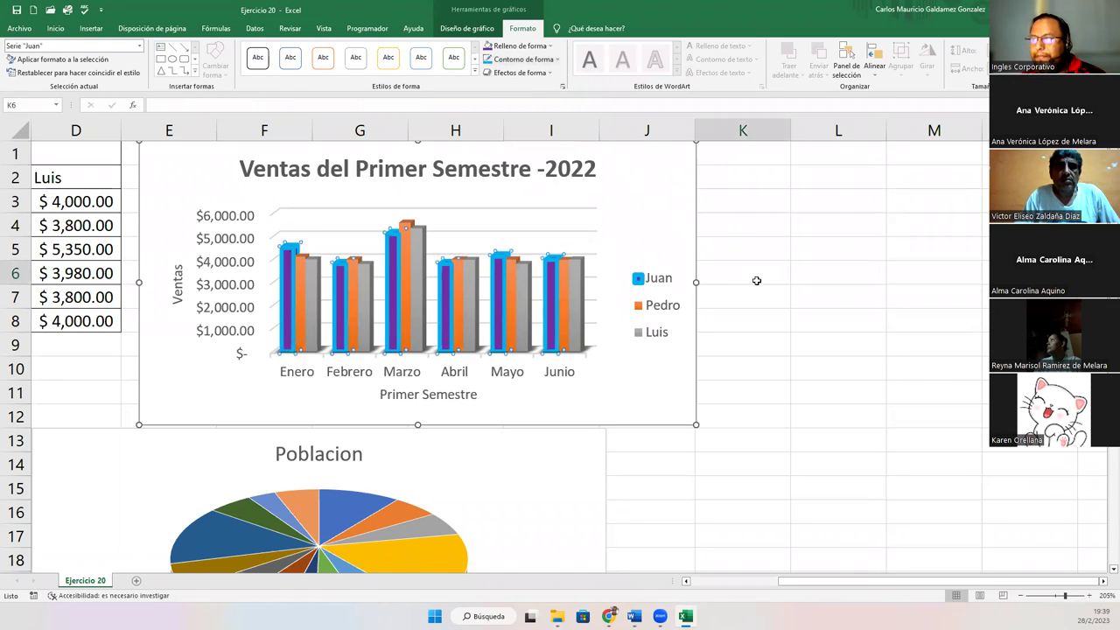
pyautogui.click(623, 390)
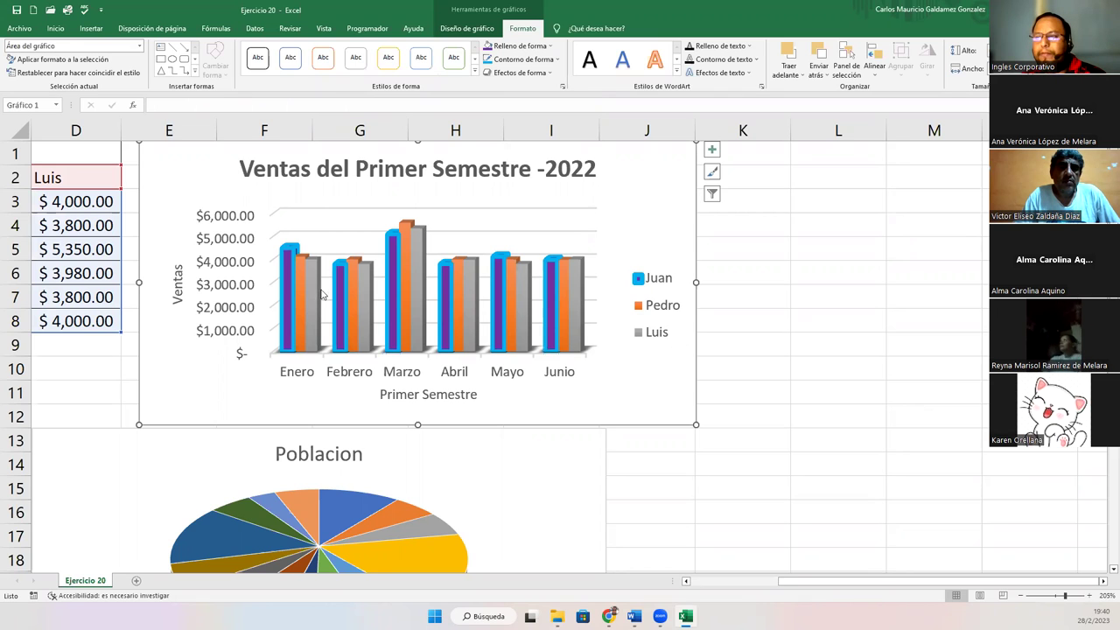
# Reduce the Juan bar outline to 2¼ pt, then to a thinner weight
pyautogui.click(285, 301)
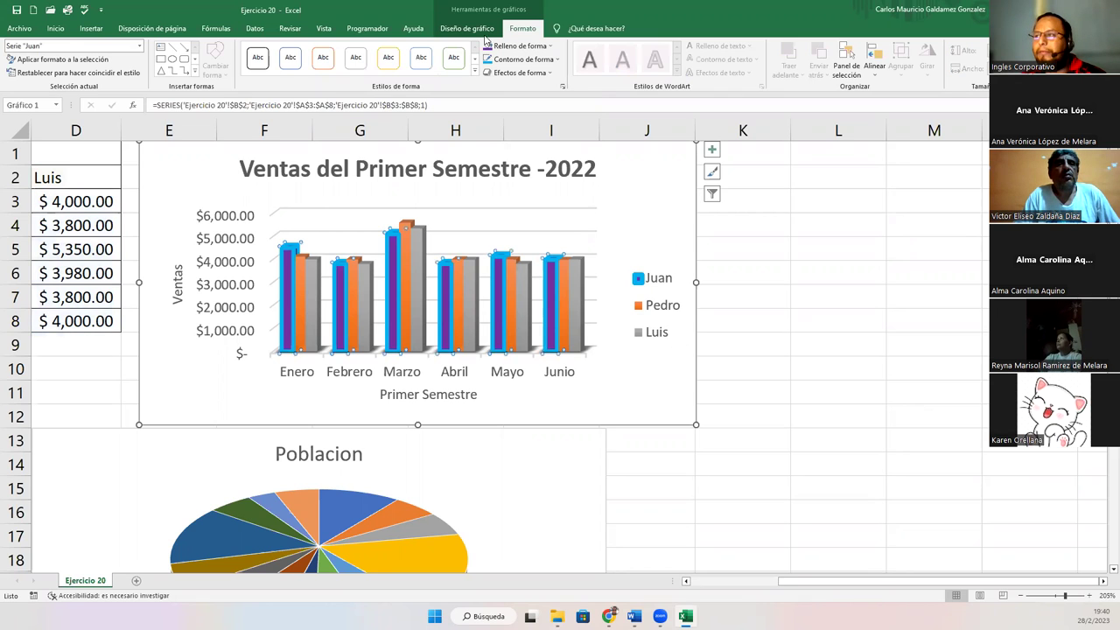
pyautogui.click(523, 58)
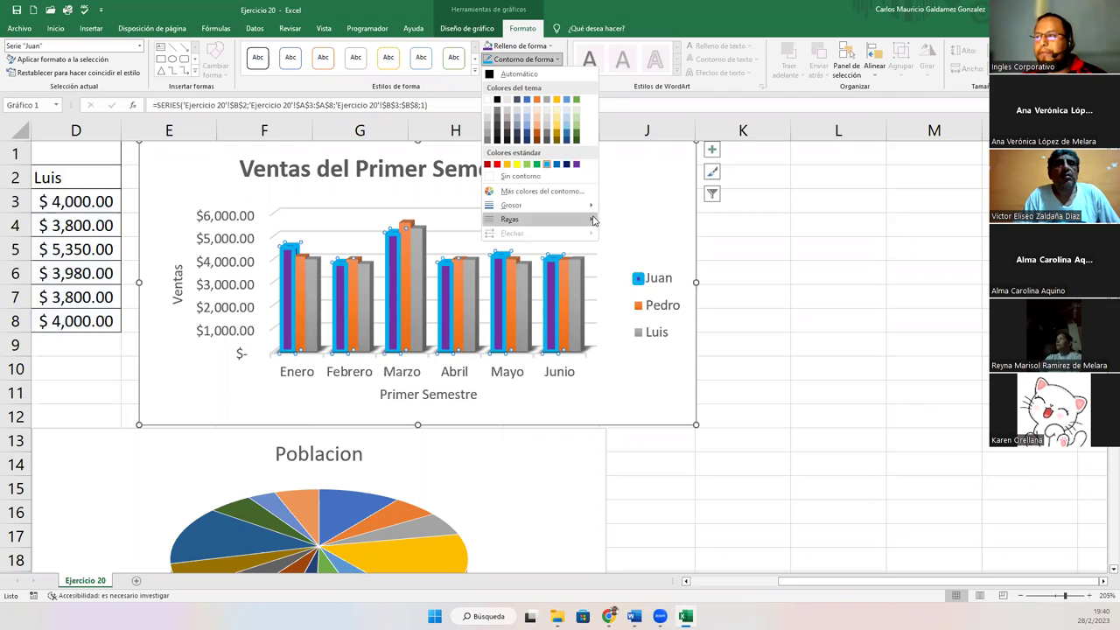
pyautogui.moveTo(582, 204)
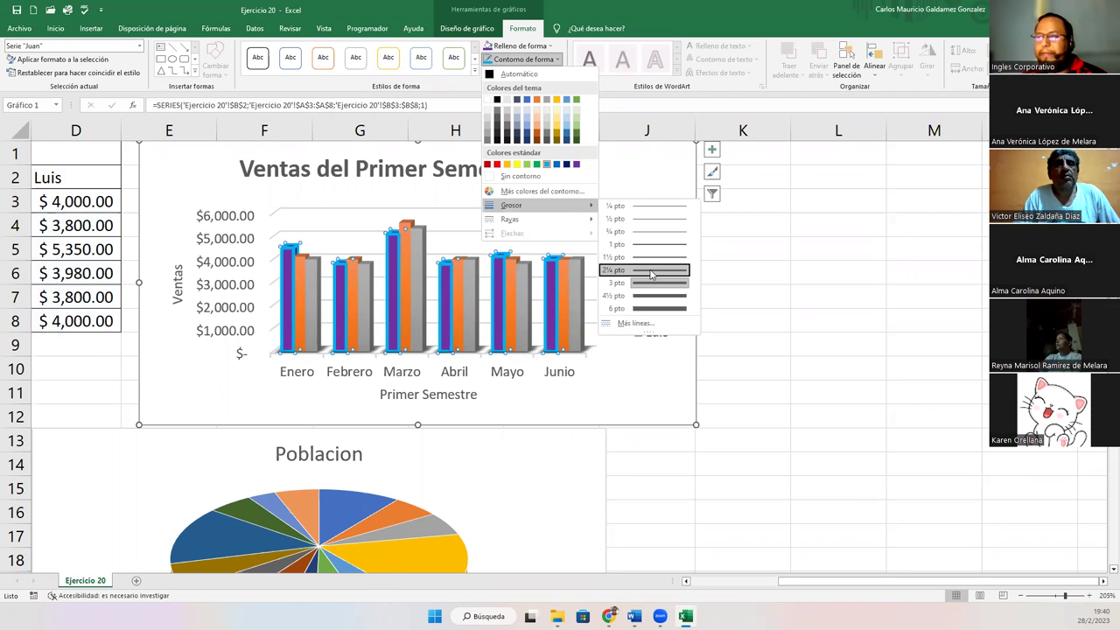
pyautogui.click(649, 267)
pyautogui.click(543, 65)
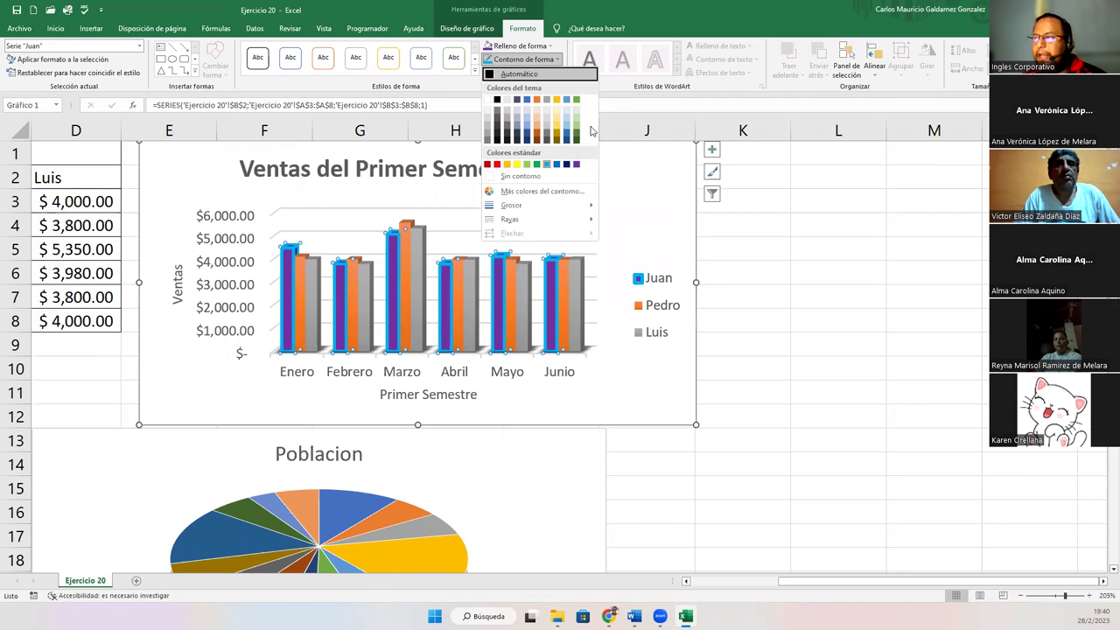
pyautogui.moveTo(590, 210)
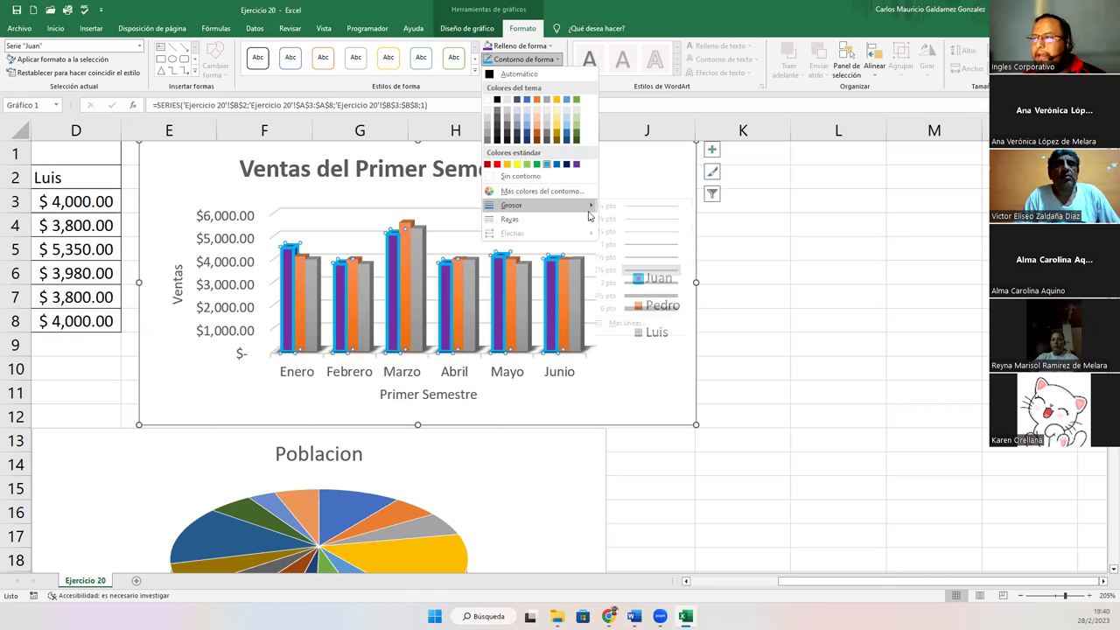
pyautogui.click(645, 218)
# Deselect the charts to review Juan's outlined bars
pyautogui.click(338, 329)
pyautogui.click(175, 475)
pyautogui.click(119, 392)
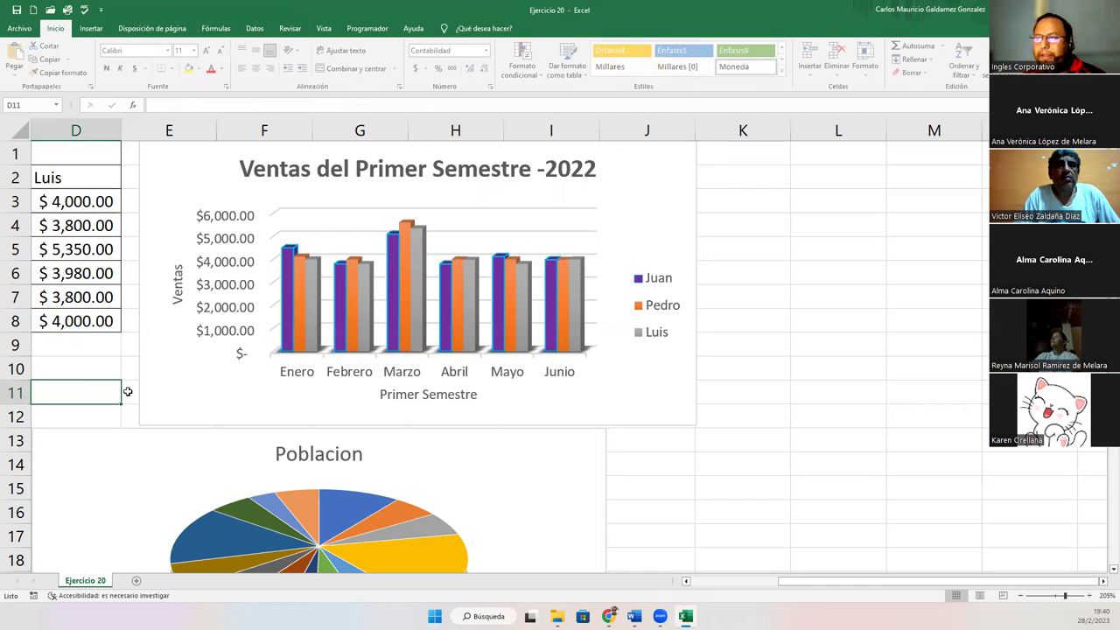
pyautogui.click(299, 274)
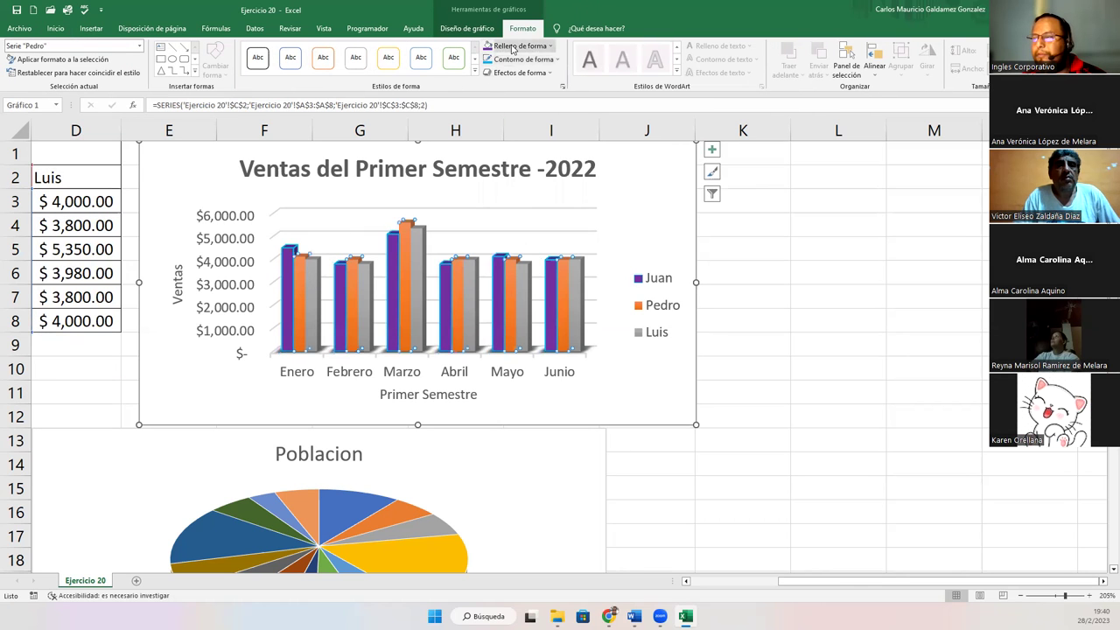
pyautogui.click(513, 48)
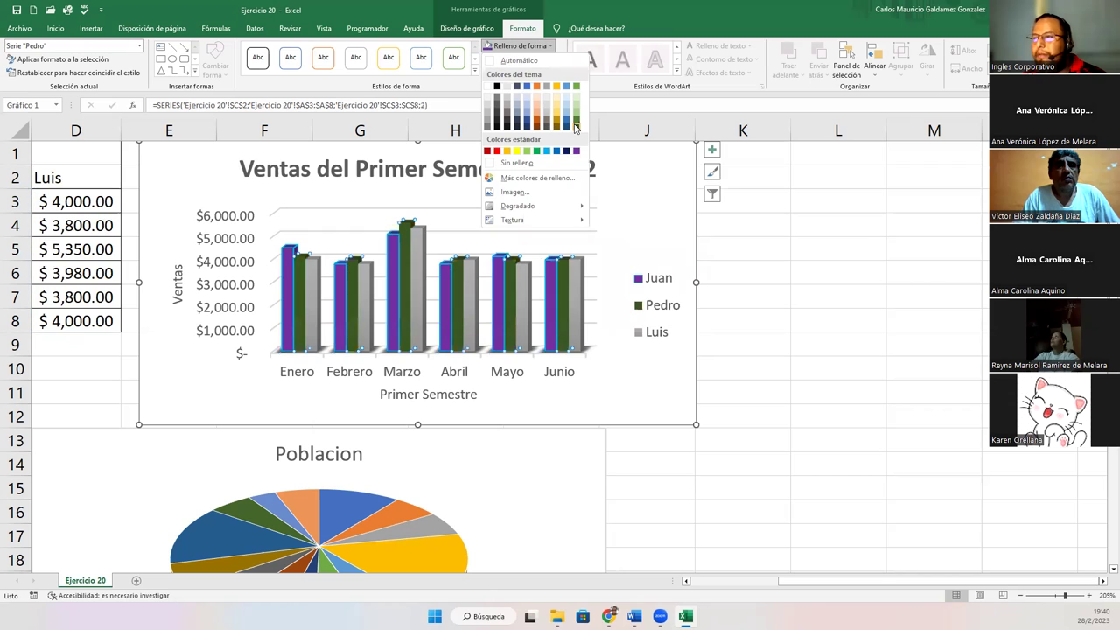
pyautogui.click(575, 122)
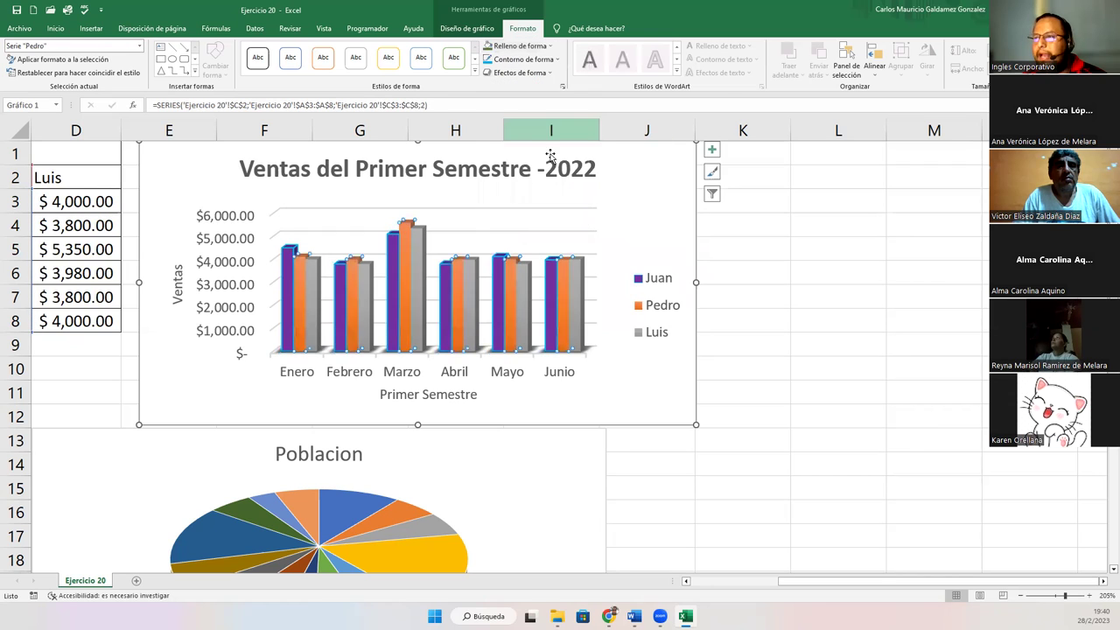
pyautogui.click(317, 290)
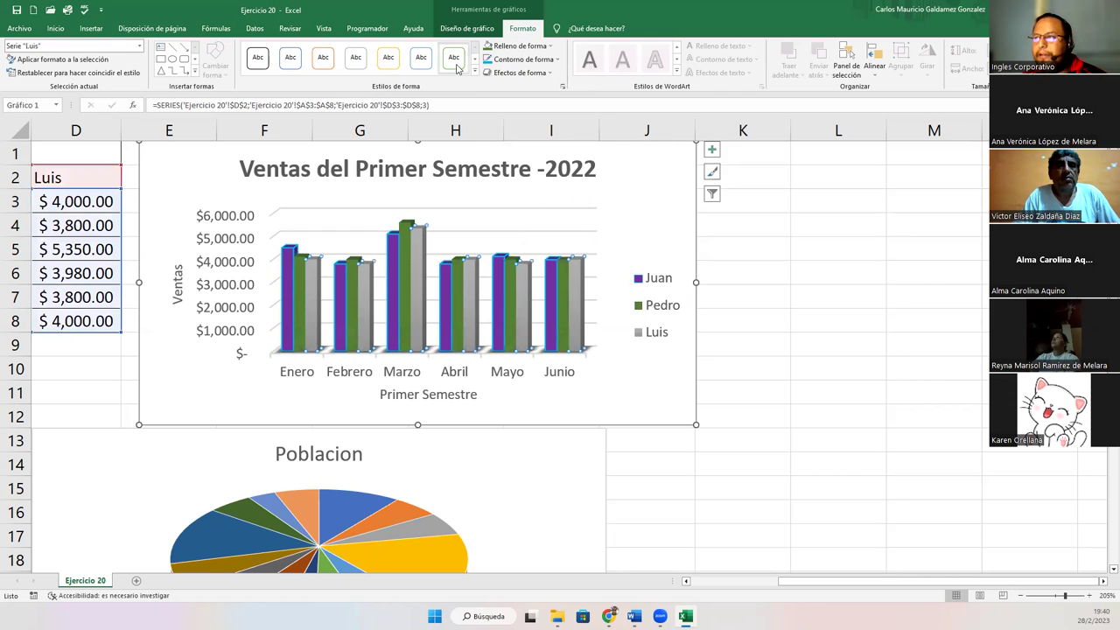
pyautogui.click(500, 47)
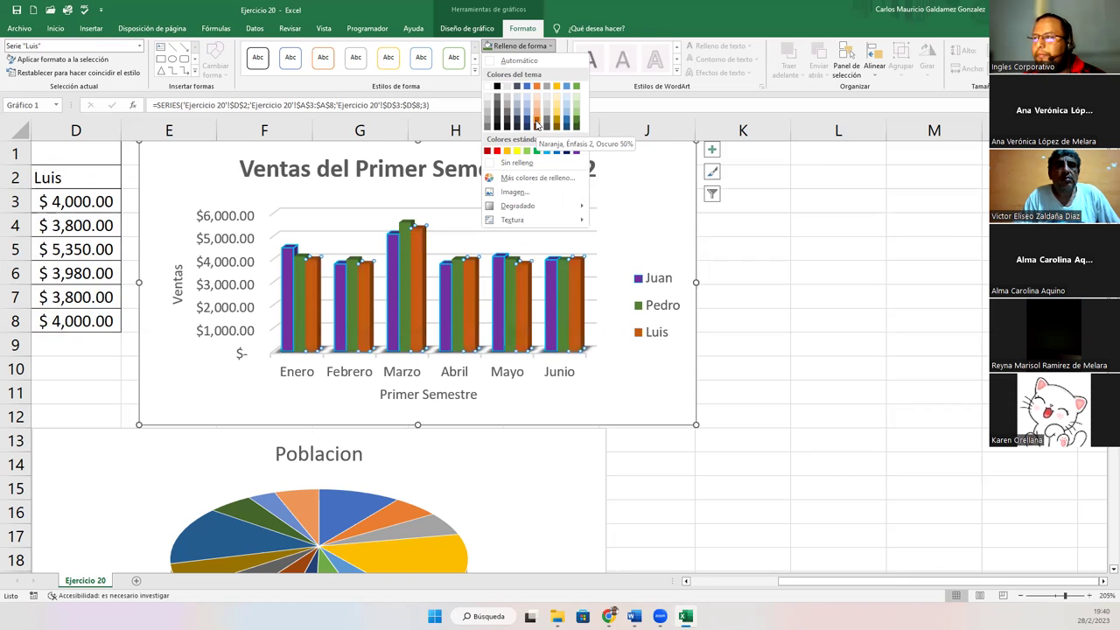
pyautogui.click(536, 125)
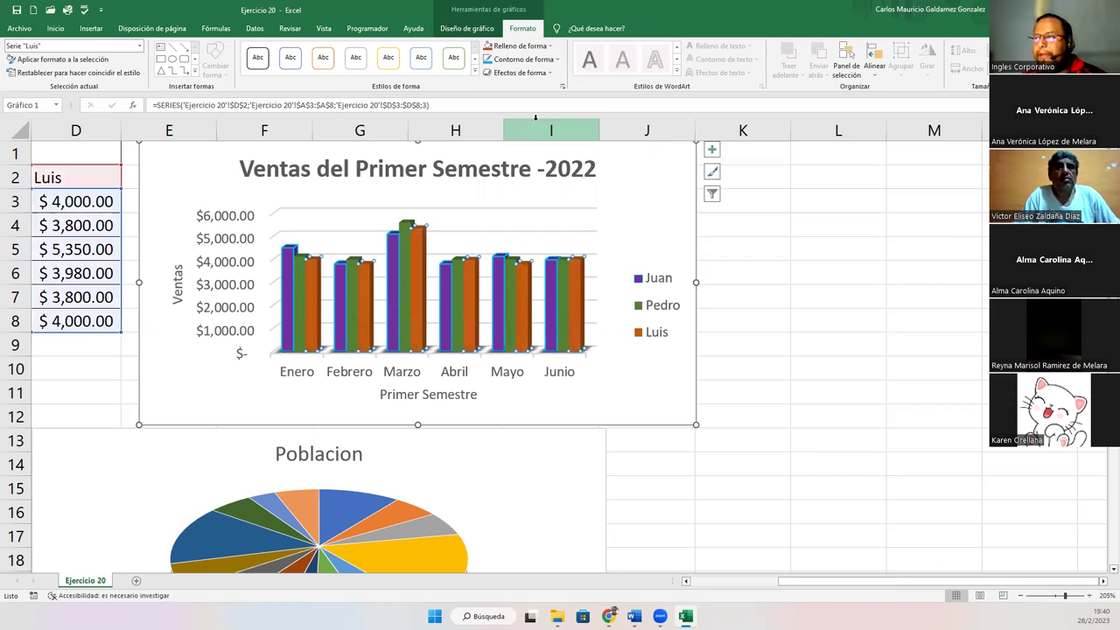
pyautogui.click(658, 393)
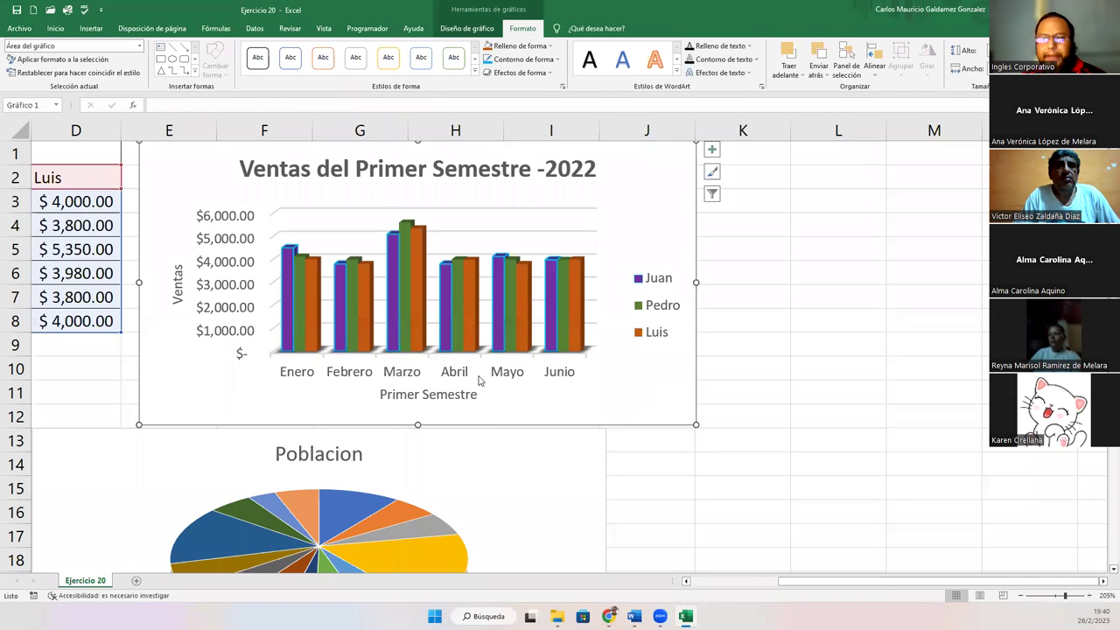
# Select the month axis labels and try bold, blue and orange WordArt styles
pyautogui.click(295, 376)
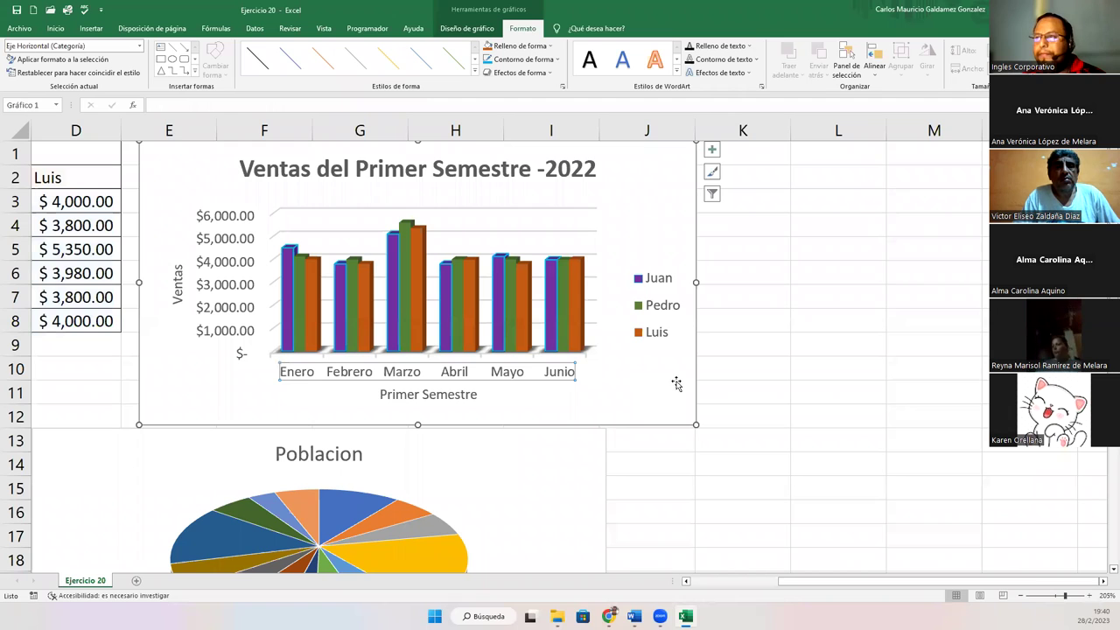
pyautogui.click(239, 417)
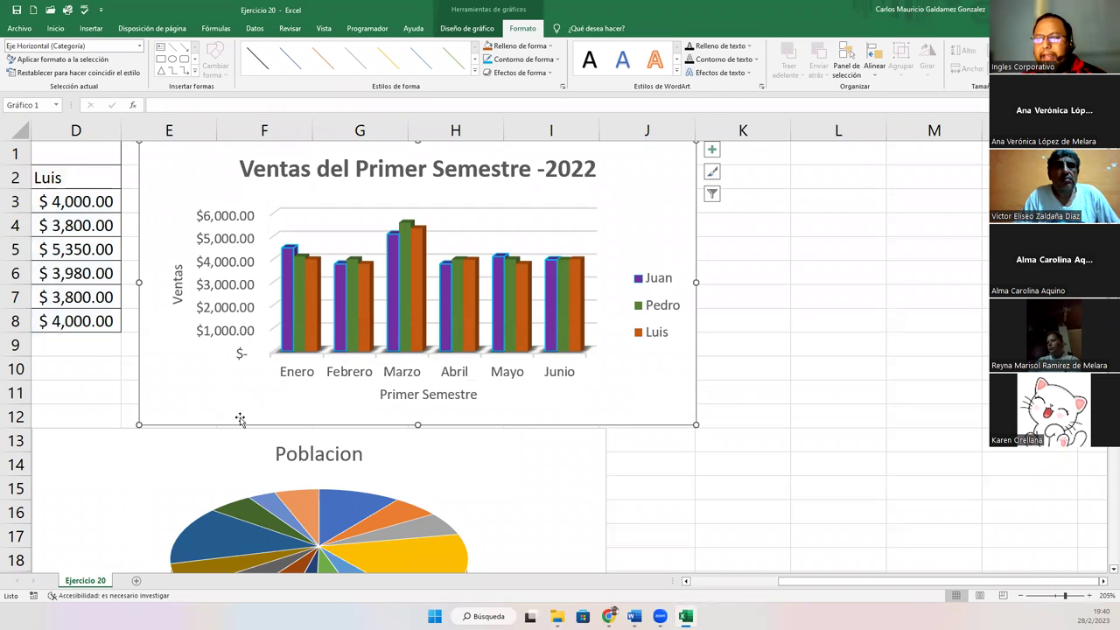
pyautogui.click(296, 382)
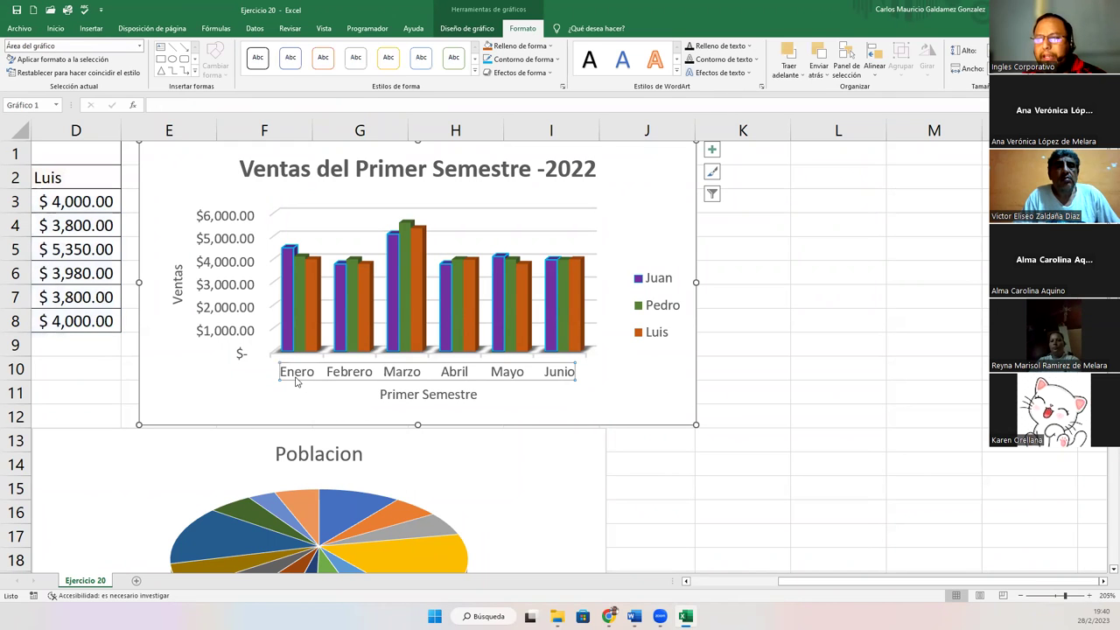
pyautogui.click(587, 67)
pyautogui.click(622, 66)
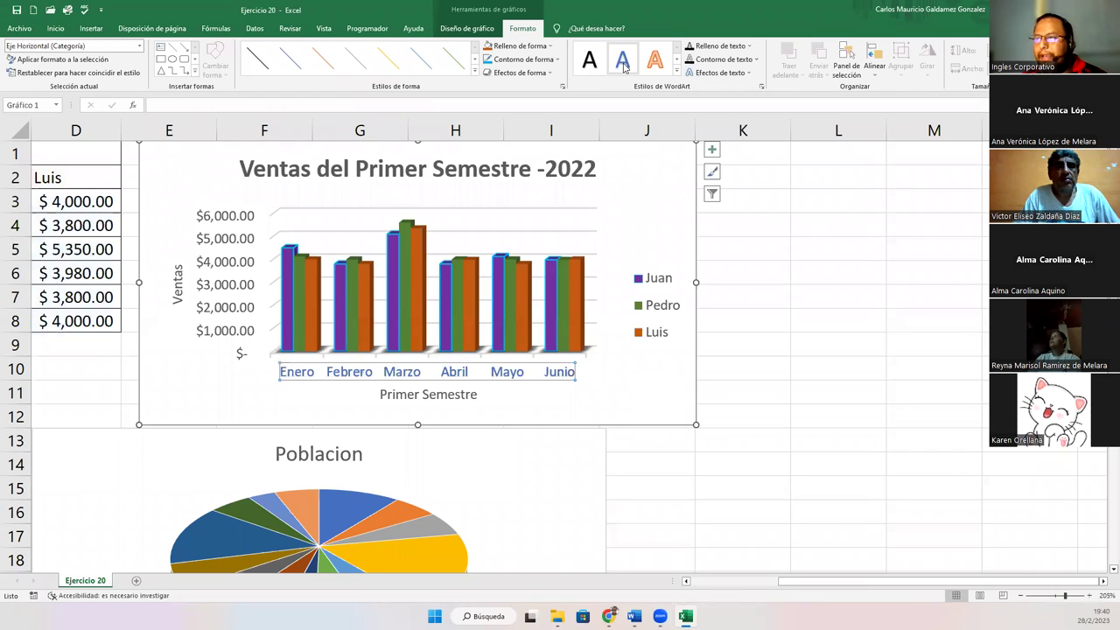
pyautogui.click(653, 65)
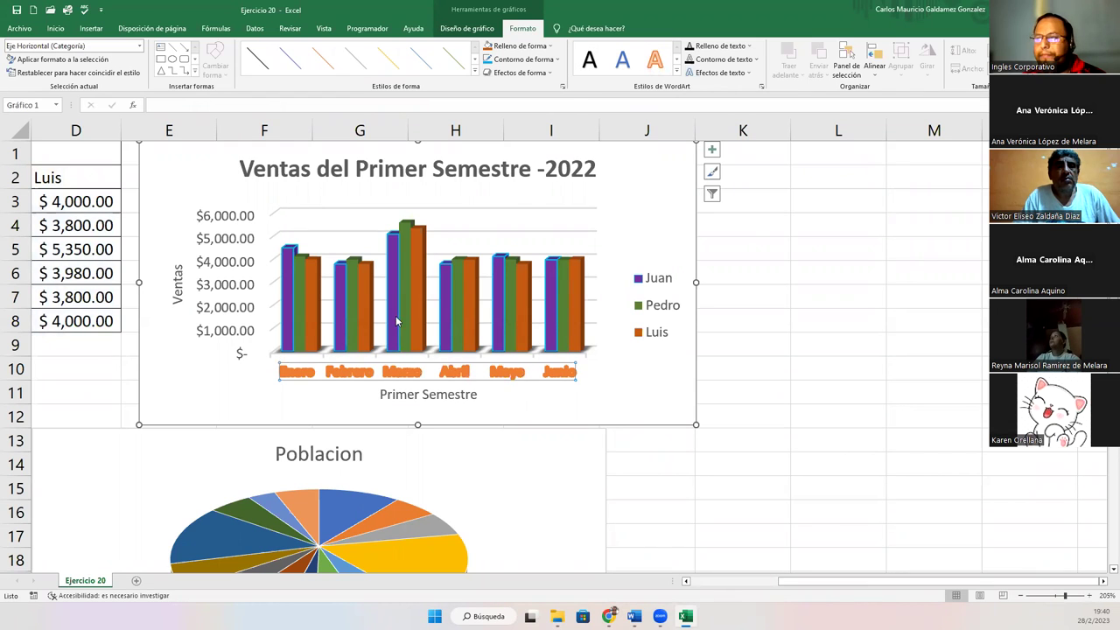
# Apply an outlined WordArt style from the full gallery to the Enero–Junio labels
pyautogui.click(676, 73)
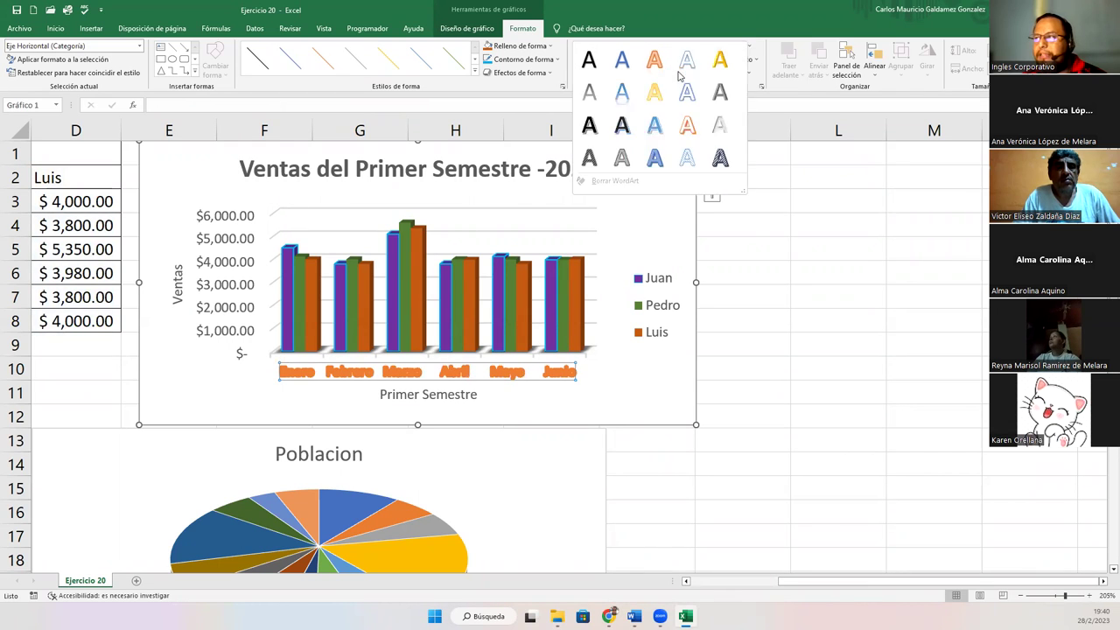
pyautogui.click(686, 159)
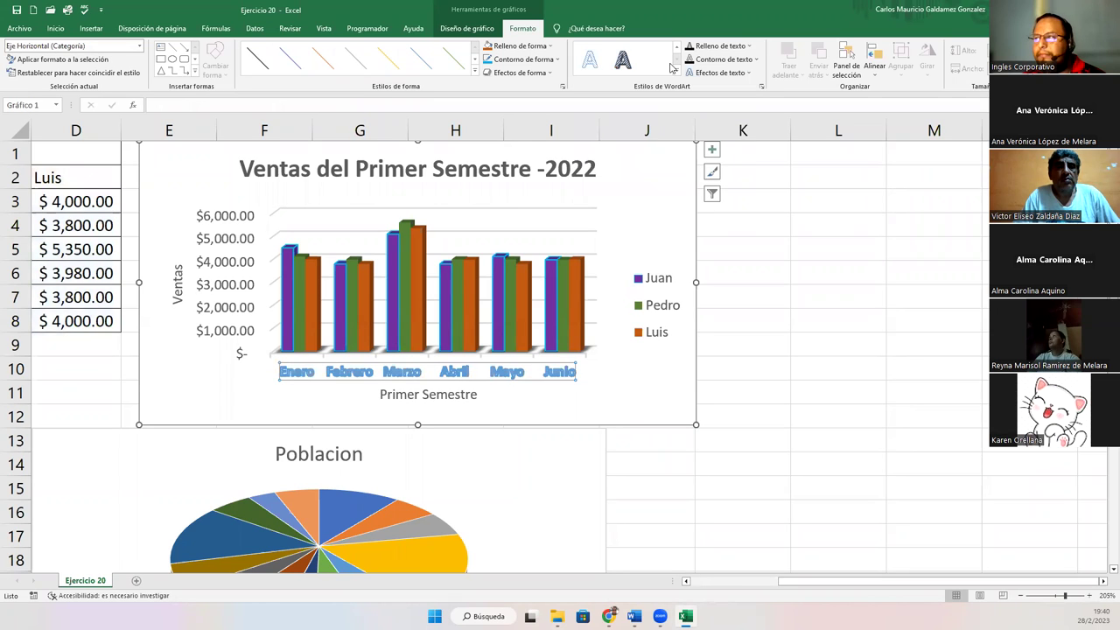
pyautogui.click(622, 59)
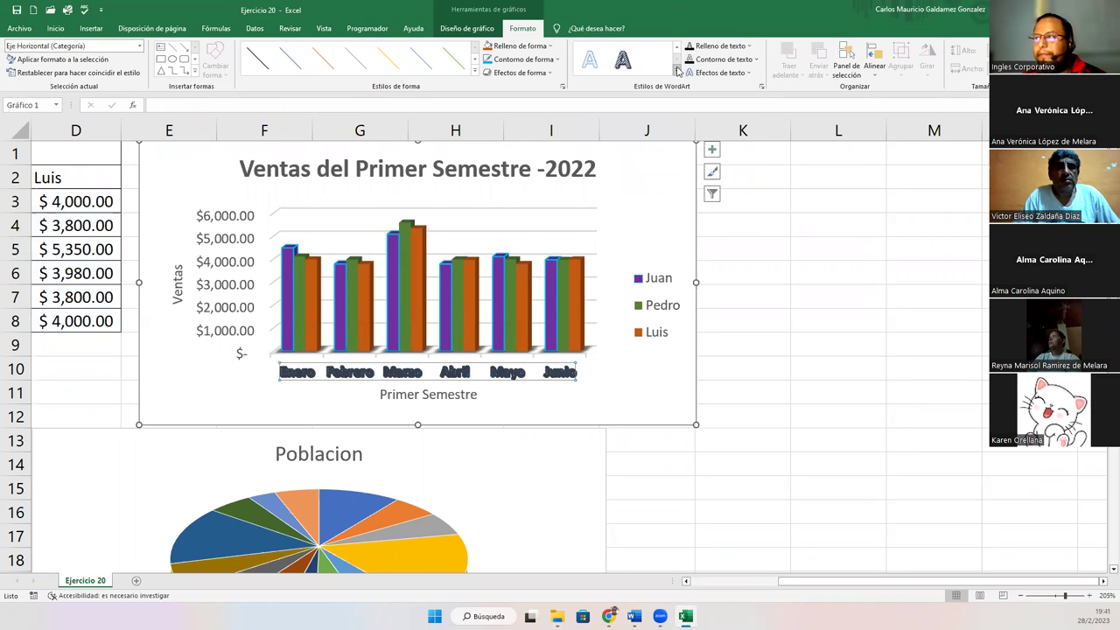
pyautogui.click(677, 72)
pyautogui.click(589, 128)
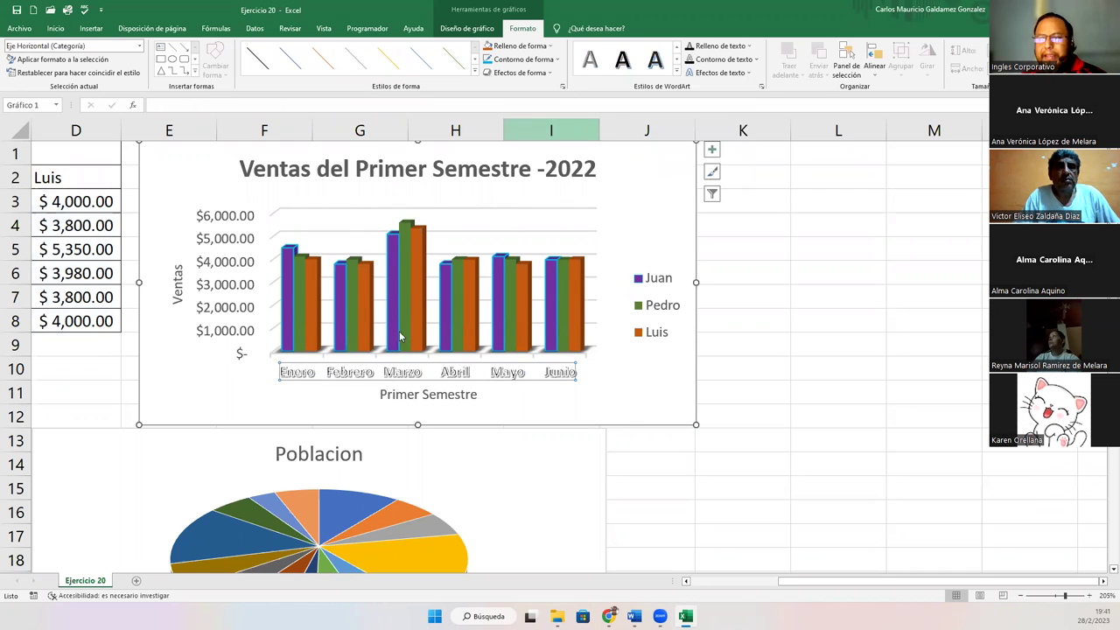
pyautogui.scroll(5, 650, 71)
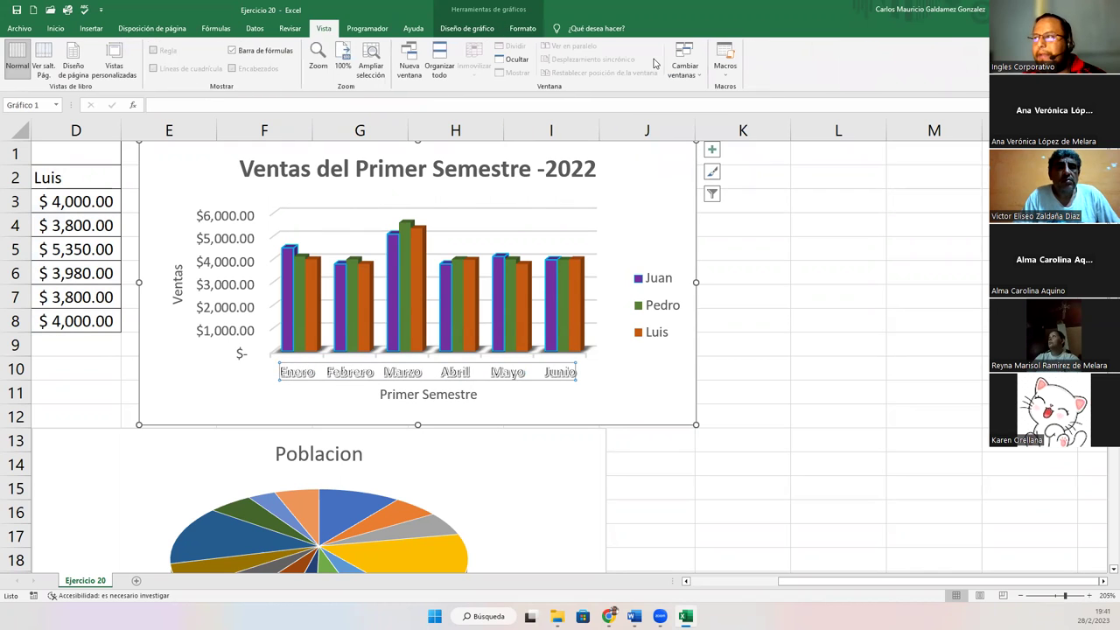
pyautogui.scroll(-5, 612, 69)
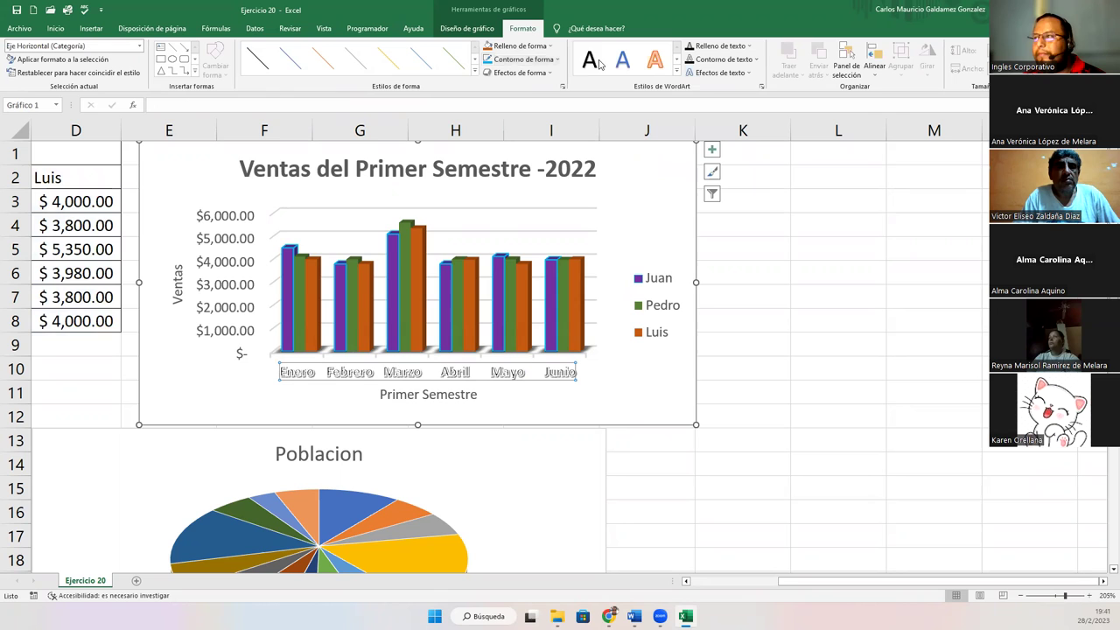
# Apply the light-blue outline WordArt style to the Ventas axis title
pyautogui.click(180, 289)
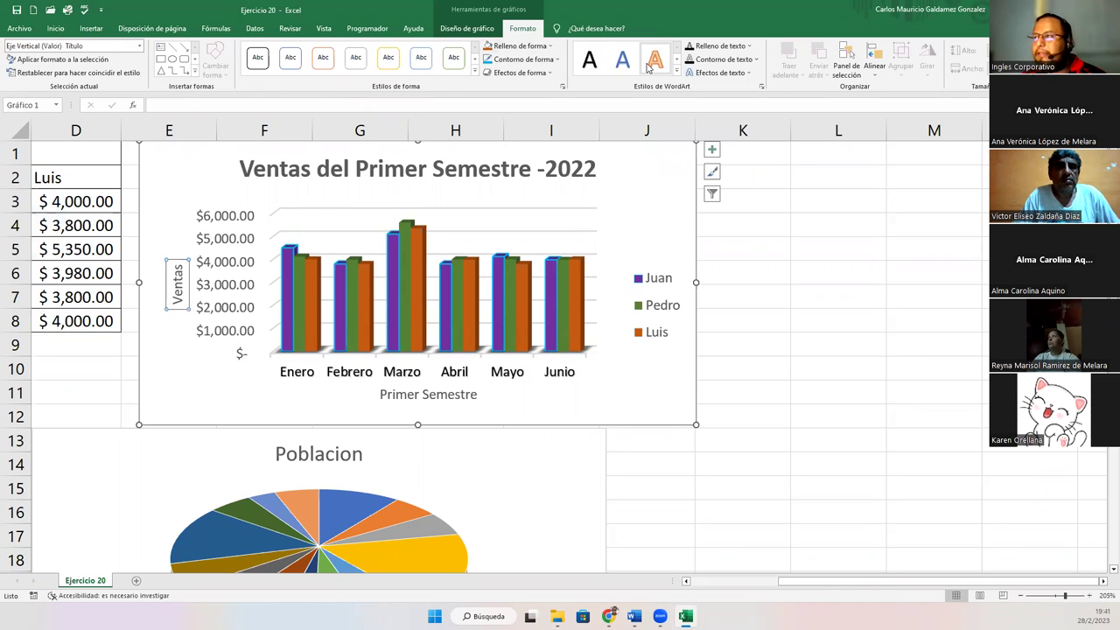
pyautogui.click(676, 77)
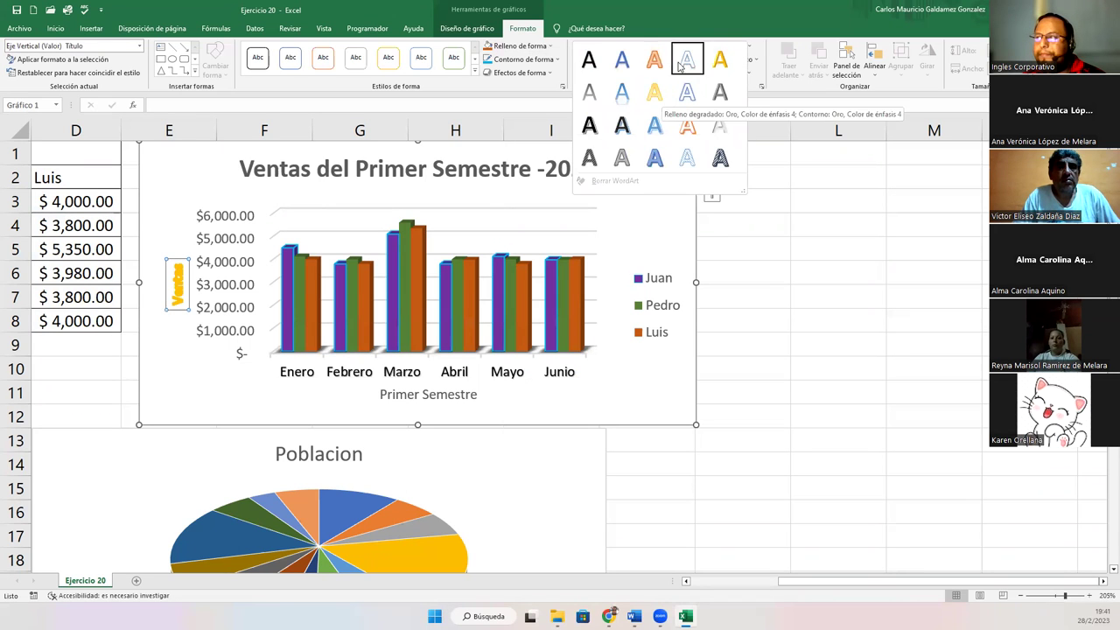
pyautogui.click(682, 98)
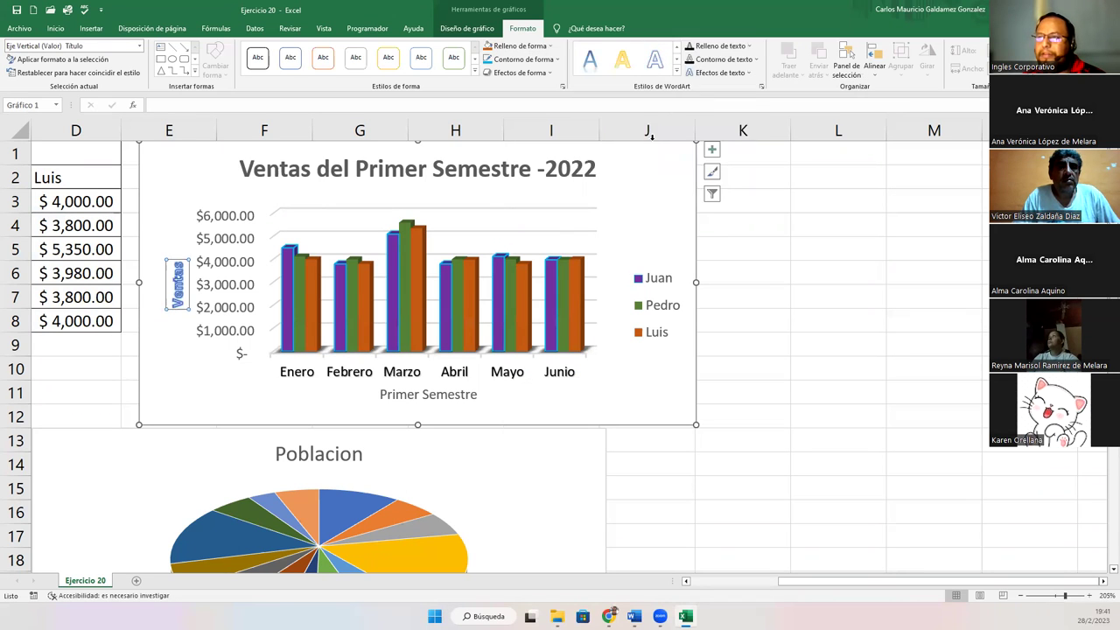
pyautogui.click(225, 392)
pyautogui.click(225, 405)
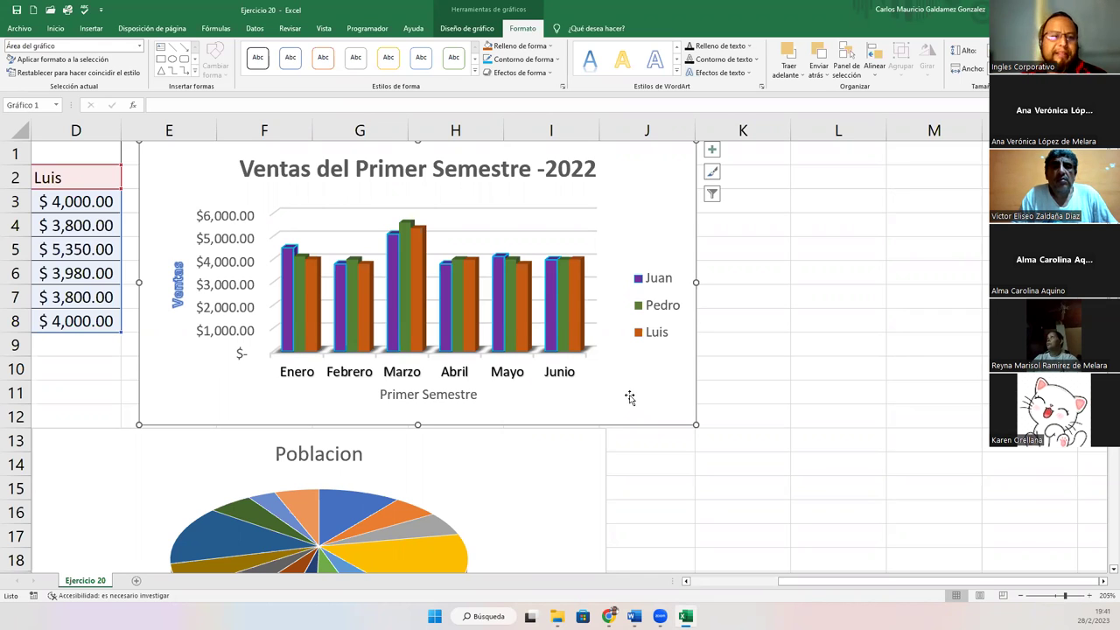
# Select the plot area, chart area, Pedro series, then the chart title for a text fill colour
pyautogui.click(193, 376)
pyautogui.click(204, 415)
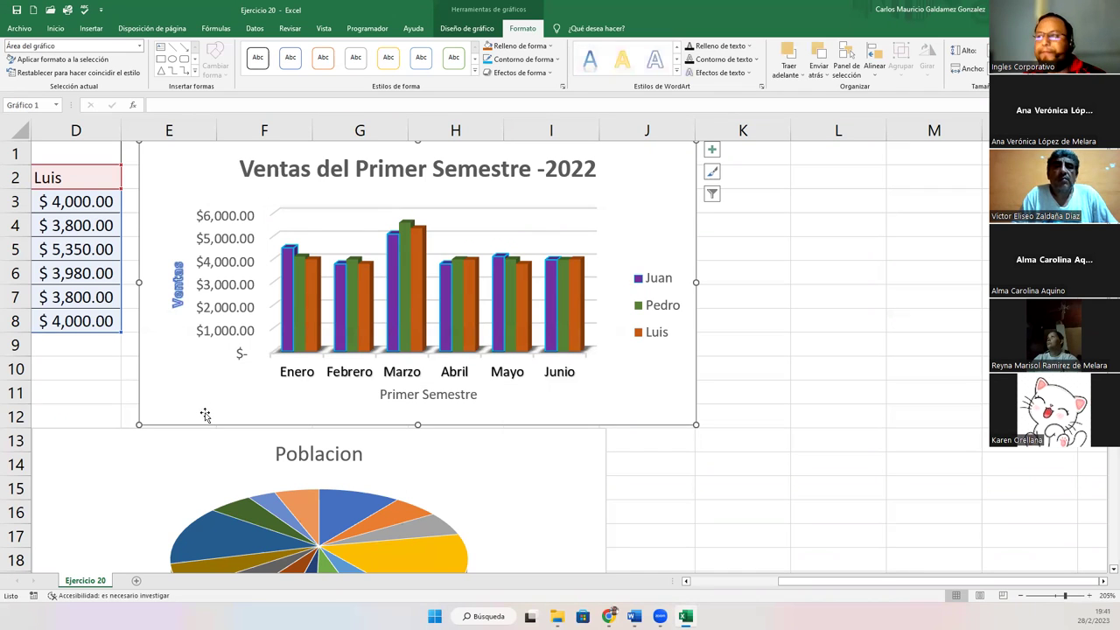
pyautogui.click(567, 292)
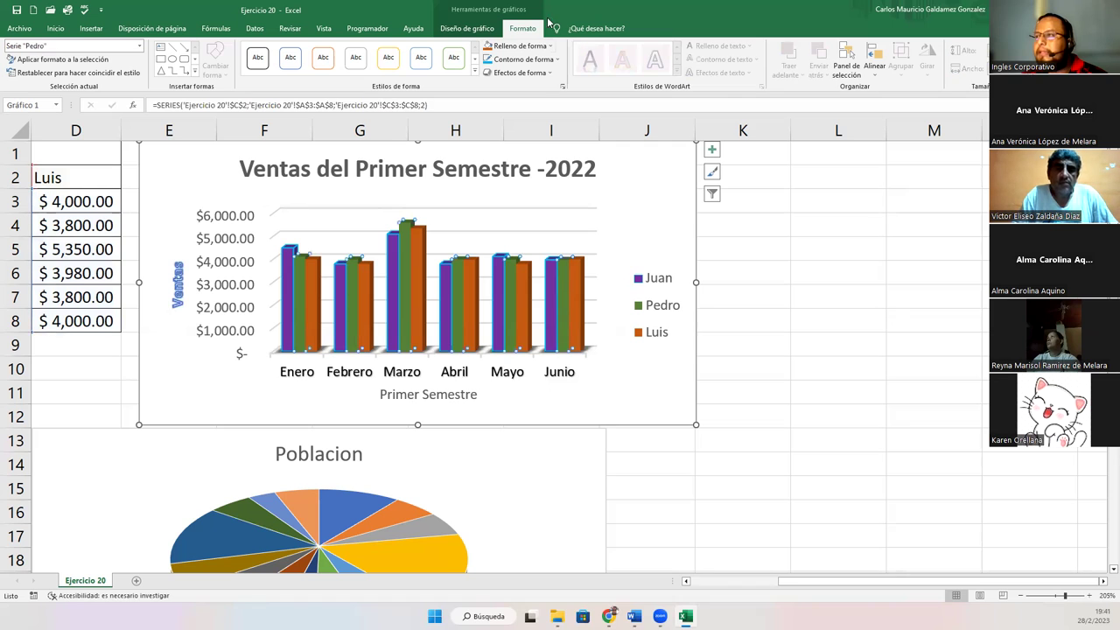
pyautogui.click(344, 168)
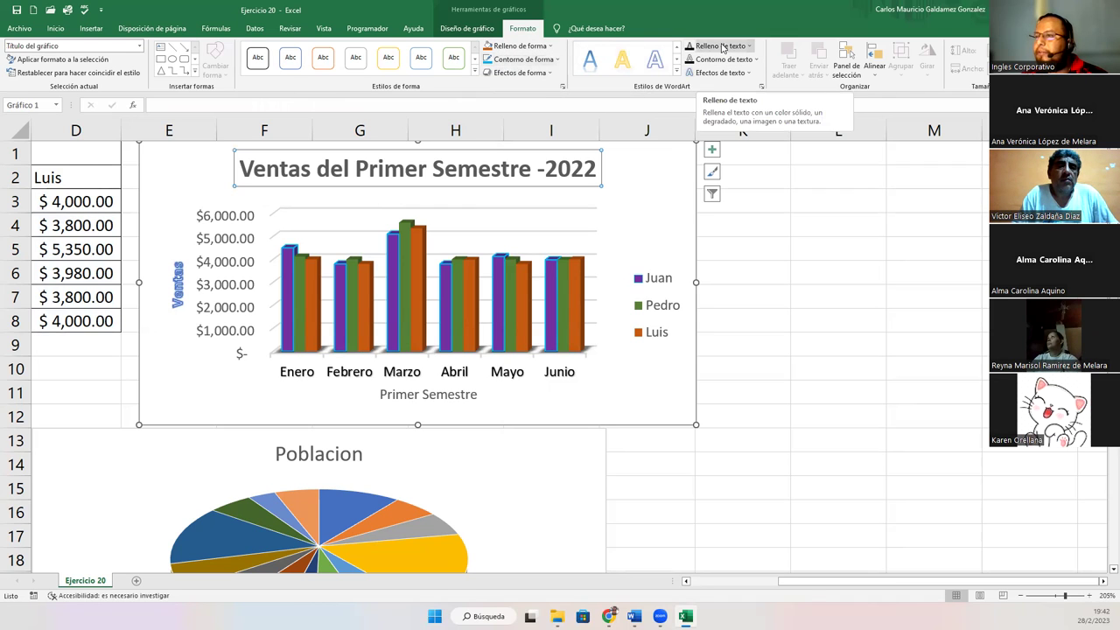
pyautogui.click(722, 47)
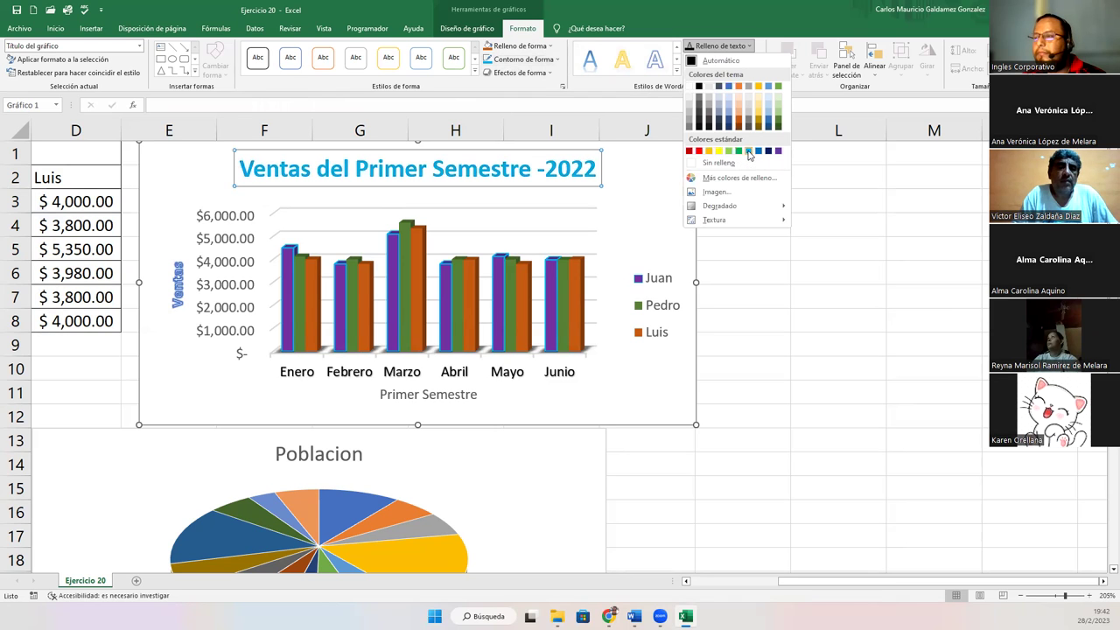
# Style the 'Ventas del Primer Semestre -2022' title with light blue fill, dark blue outline and a reflection
pyautogui.click(748, 154)
pyautogui.click(722, 59)
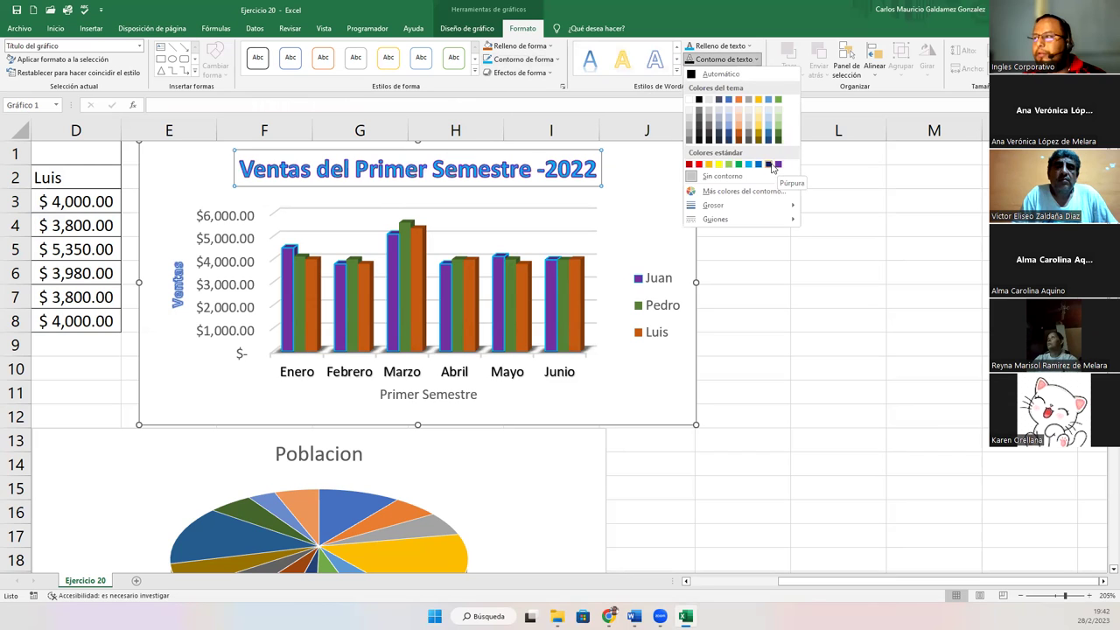
pyautogui.click(769, 165)
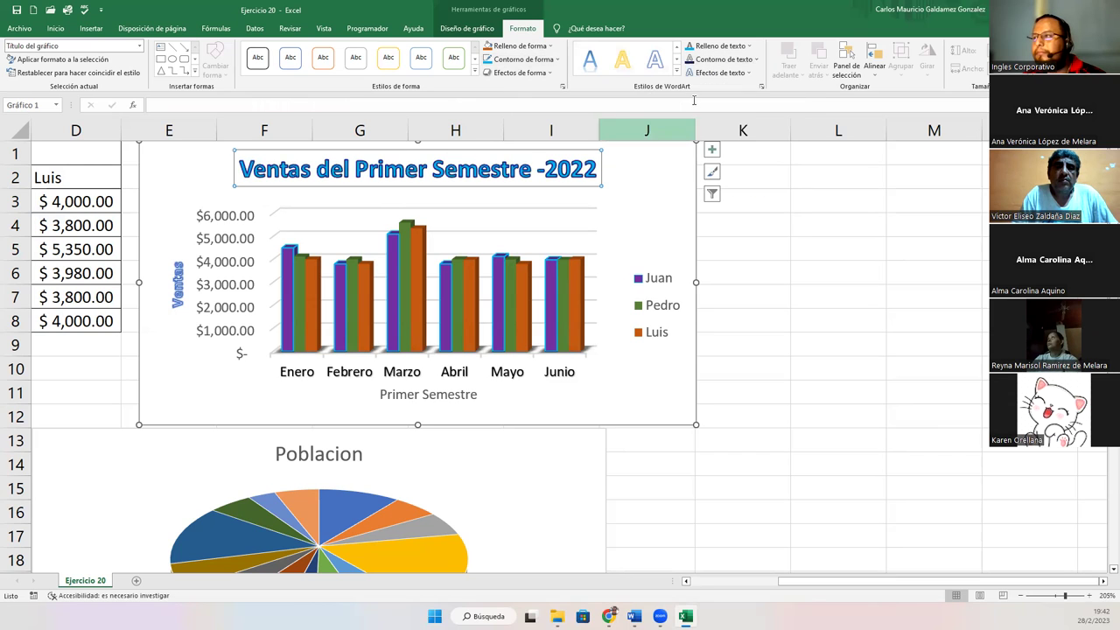
pyautogui.click(717, 72)
pyautogui.moveTo(726, 120)
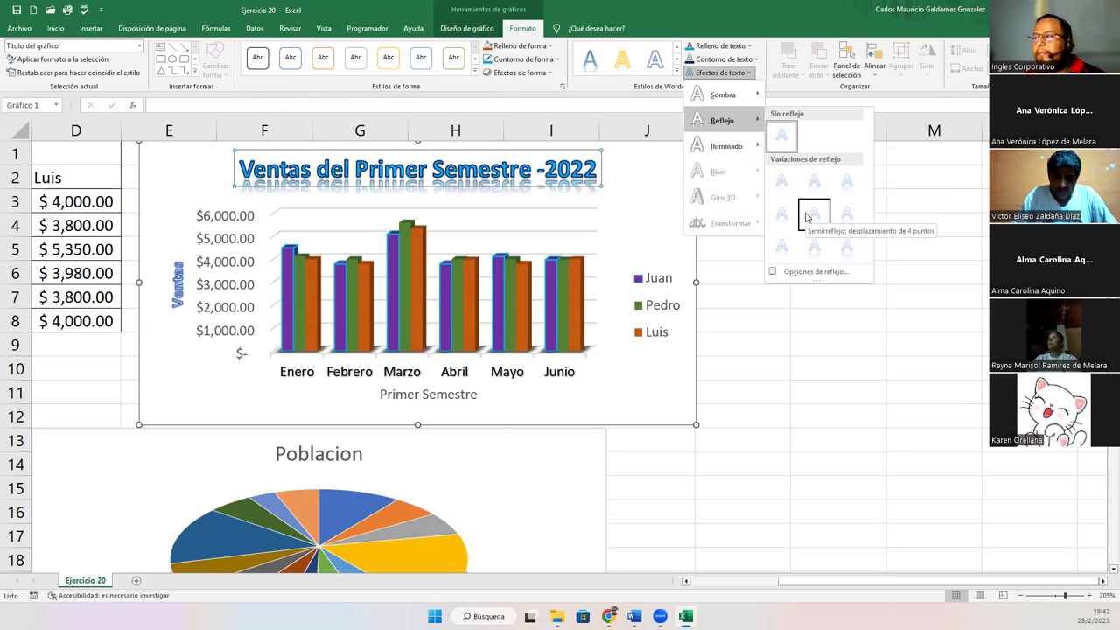
pyautogui.click(782, 214)
pyautogui.click(652, 194)
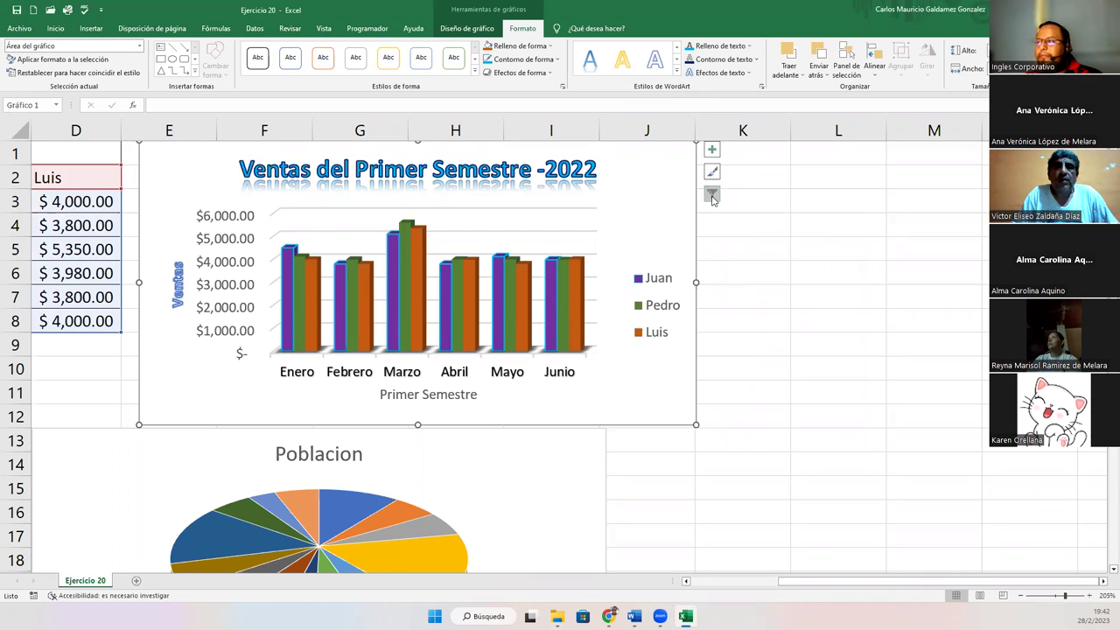
# Dismiss the Format Chart Area pane and scroll down to select the Poblacion pie chart
pyautogui.doubleClick(659, 227)
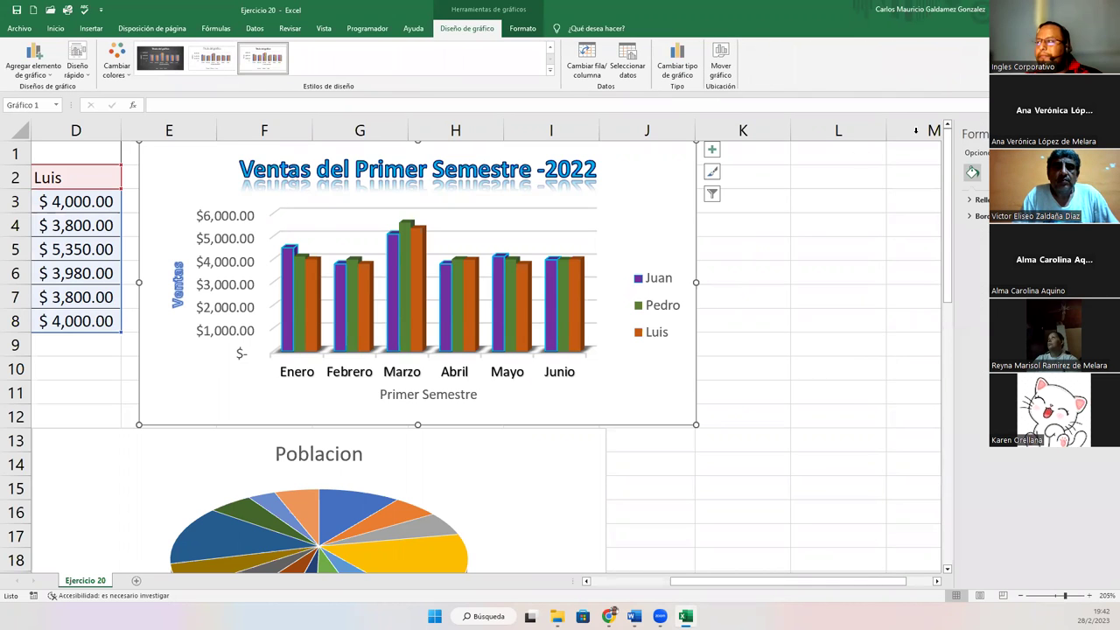
pyautogui.click(1106, 134)
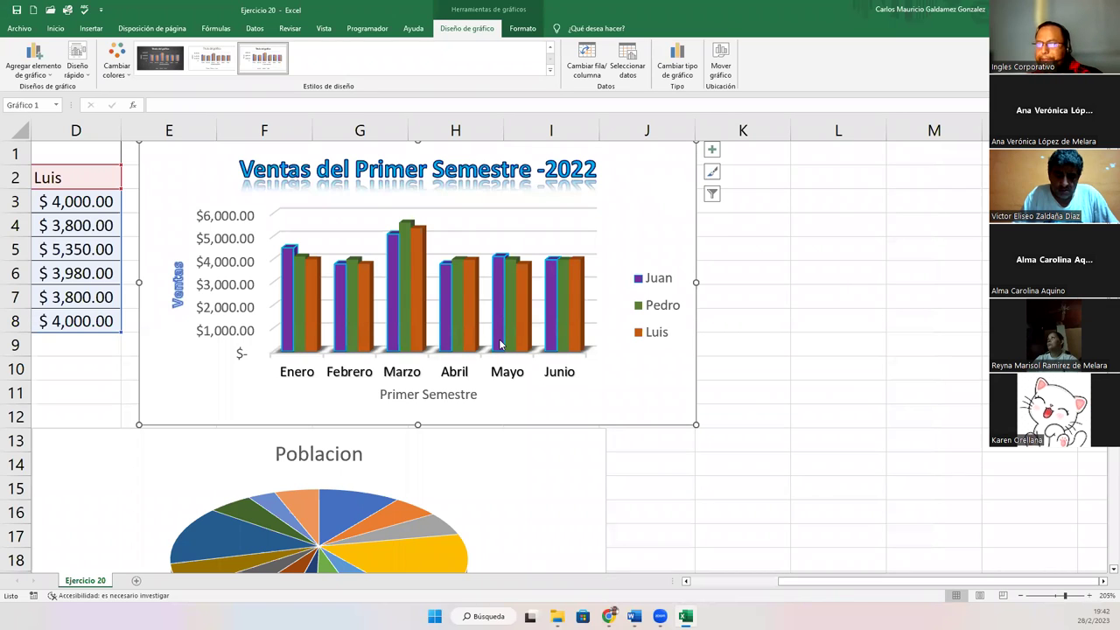
pyautogui.moveTo(501, 345)
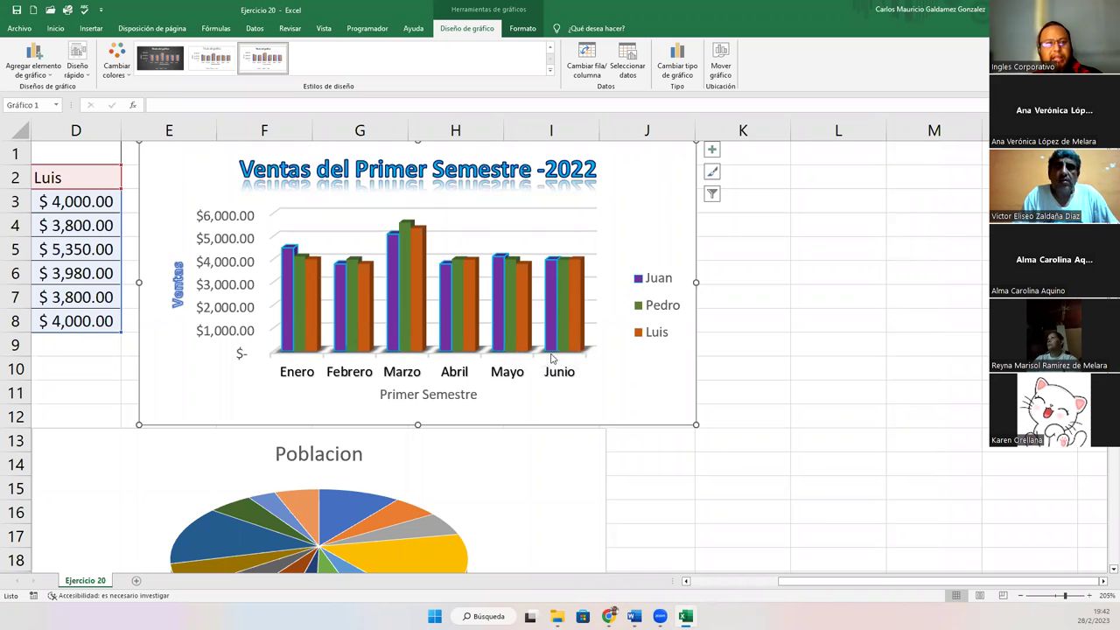
pyautogui.scroll(-4, 523, 390)
pyautogui.scroll(-1, 523, 390)
pyautogui.click(544, 319)
# Select the Cantidad vendida chart and scroll back up the worksheet
pyautogui.click(455, 485)
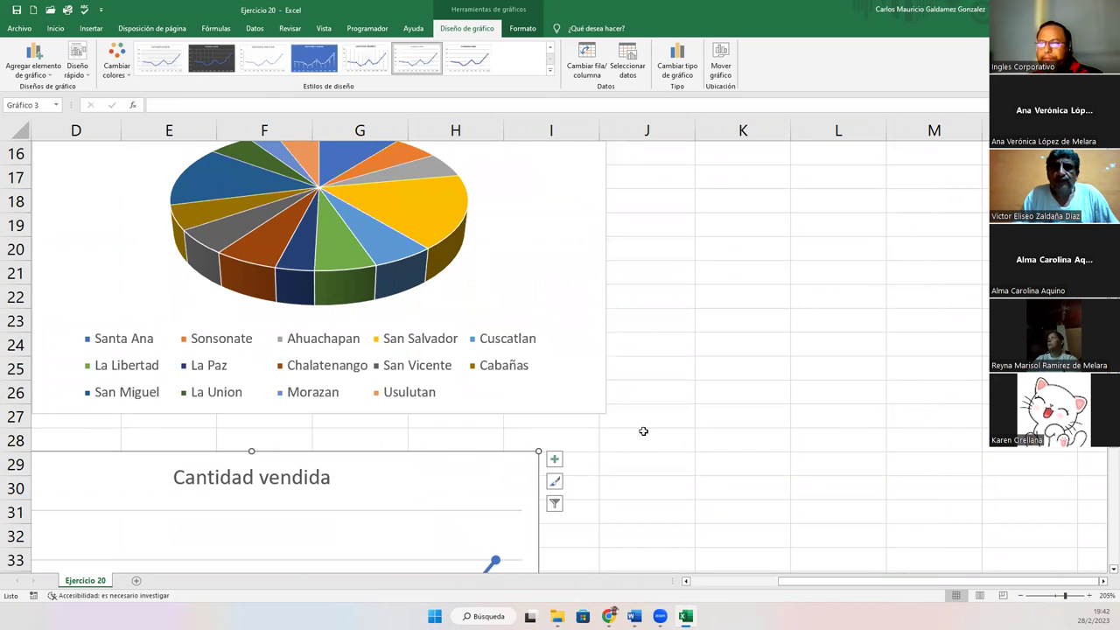
pyautogui.scroll(5, 643, 433)
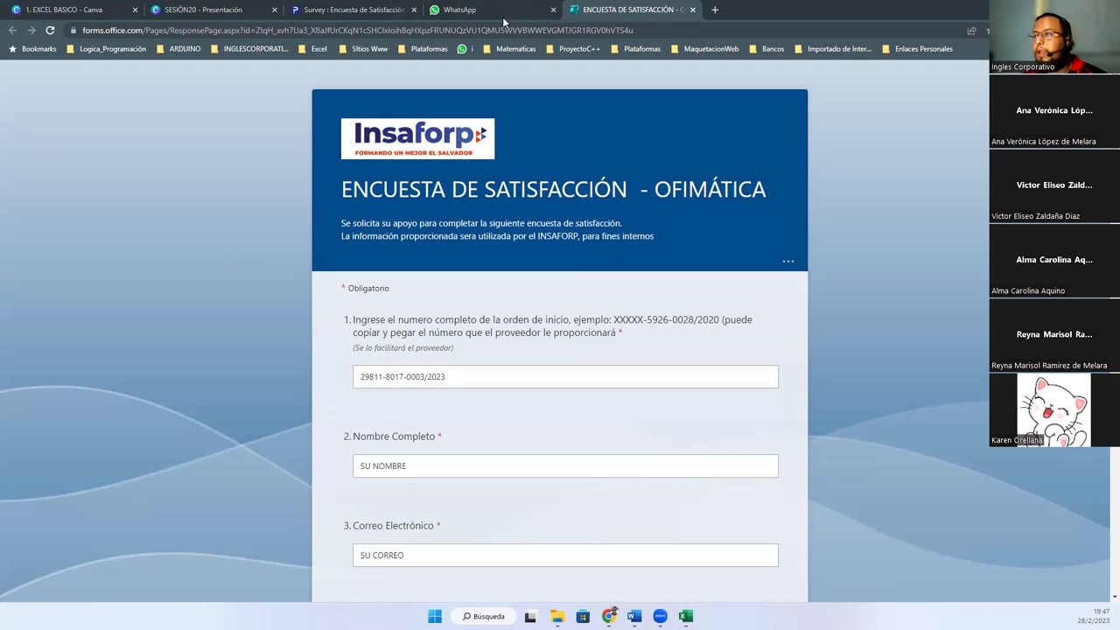
# In the WhatsApp group chat, expand the full survey message with 'Leer más'
pyautogui.click(452, 10)
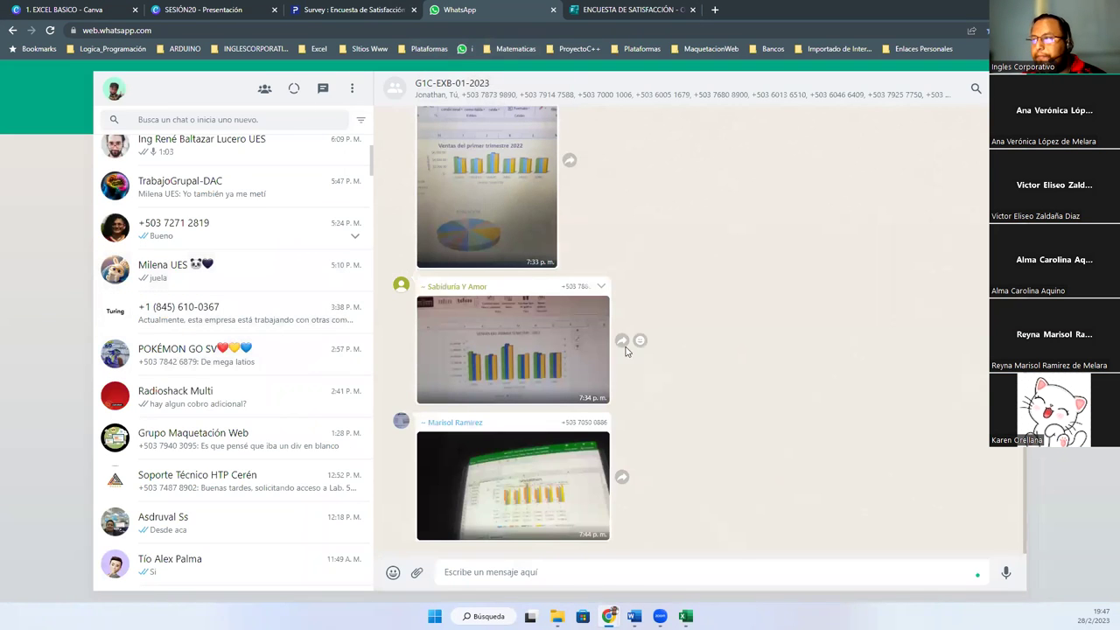
pyautogui.scroll(-15, 687, 344)
pyautogui.scroll(-10, 687, 344)
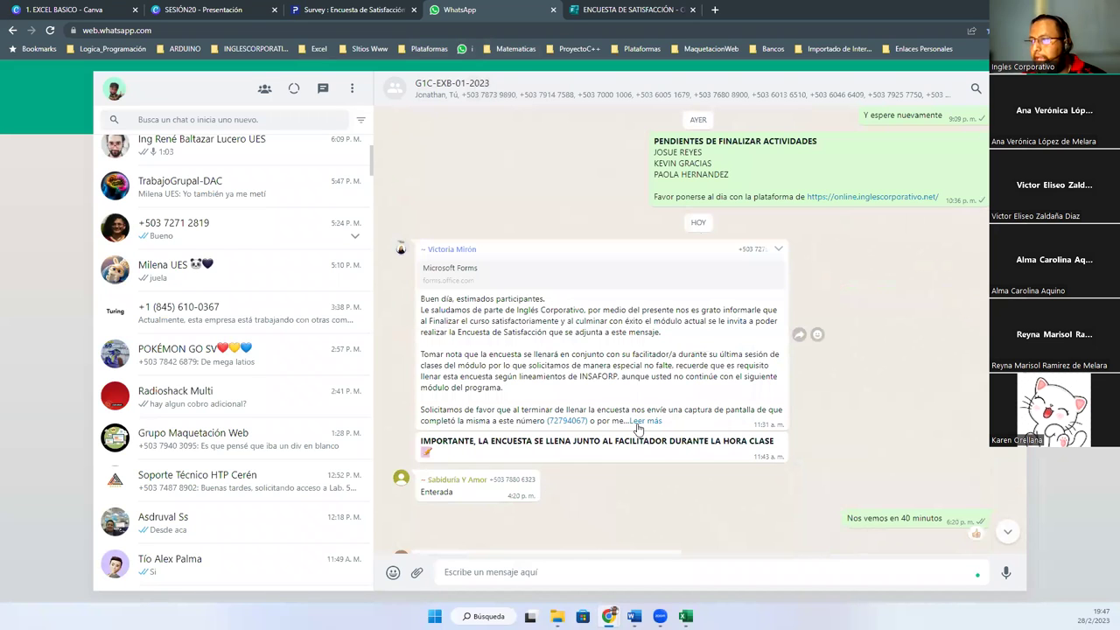
pyautogui.click(638, 426)
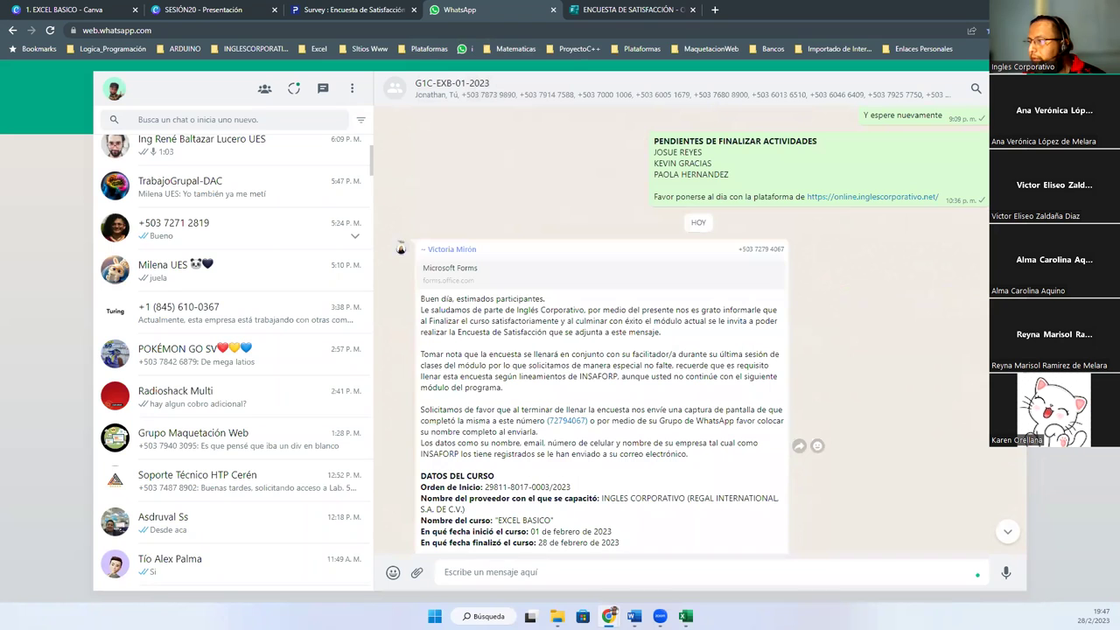
pyautogui.scroll(-1, 638, 425)
pyautogui.scroll(-2, 700, 355)
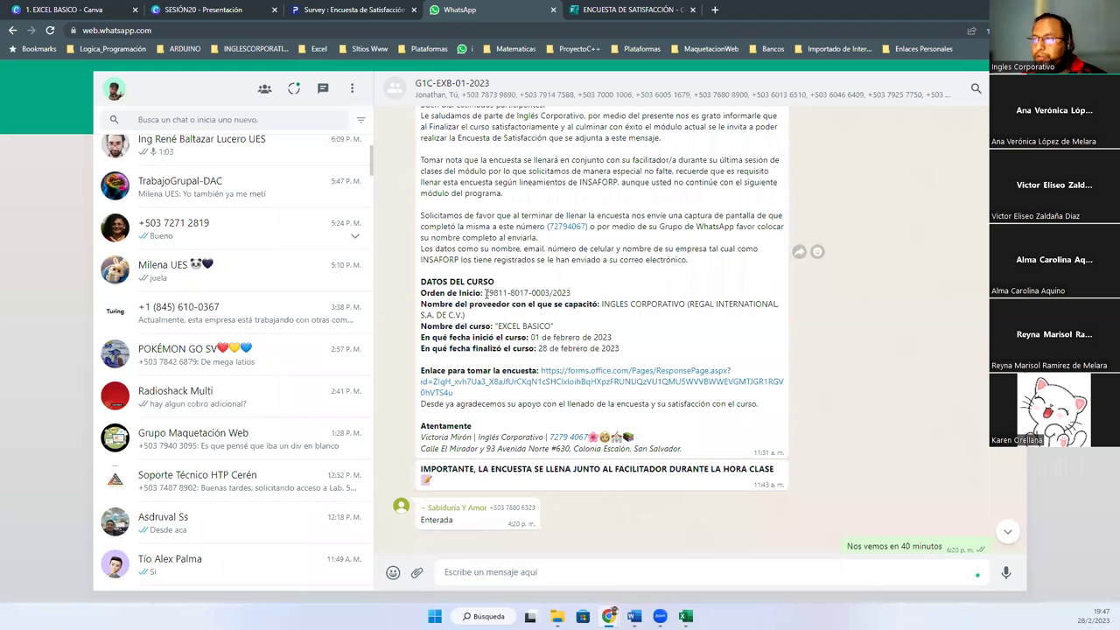
# Select the course's Orden de Inicio number and return to the survey's order number field
pyautogui.moveTo(485, 293); pyautogui.dragTo(574, 297)
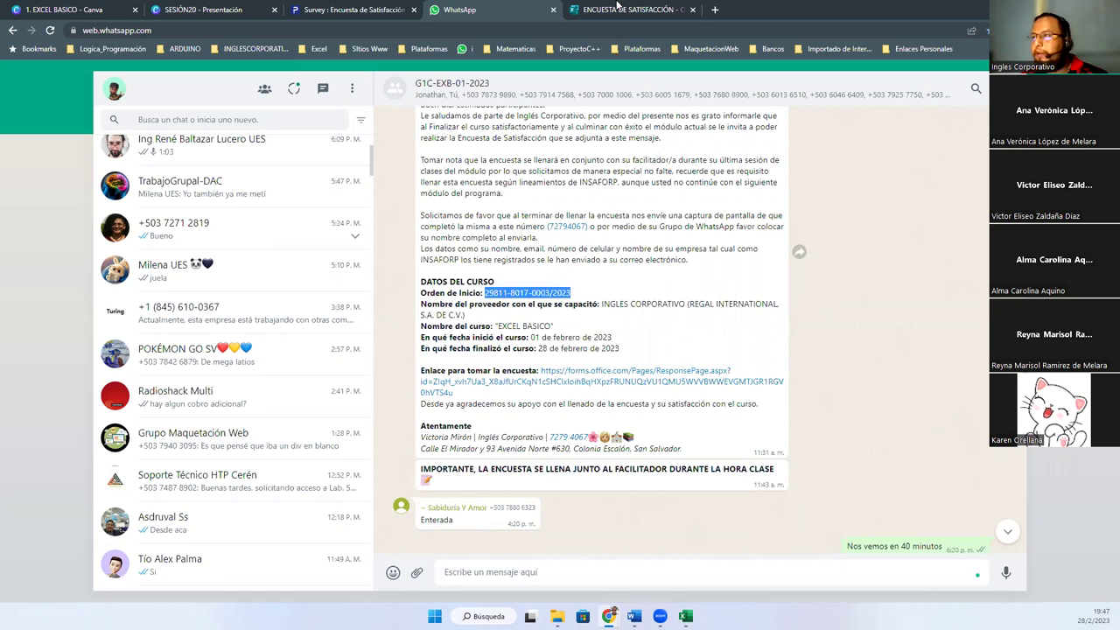
pyautogui.click(617, 11)
pyautogui.click(452, 377)
# Paste the start order number into question 1, check it against the chat, then select the 'SU NOMBRE' placeholder
pyautogui.moveTo(453, 377); pyautogui.dragTo(344, 383)
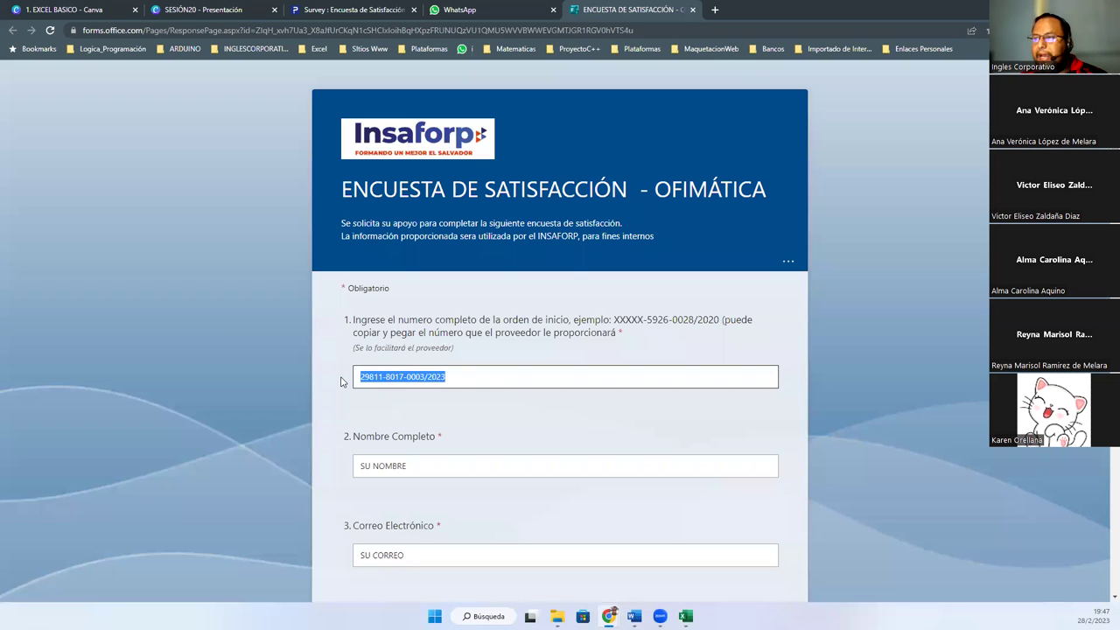
pyautogui.press('Right')
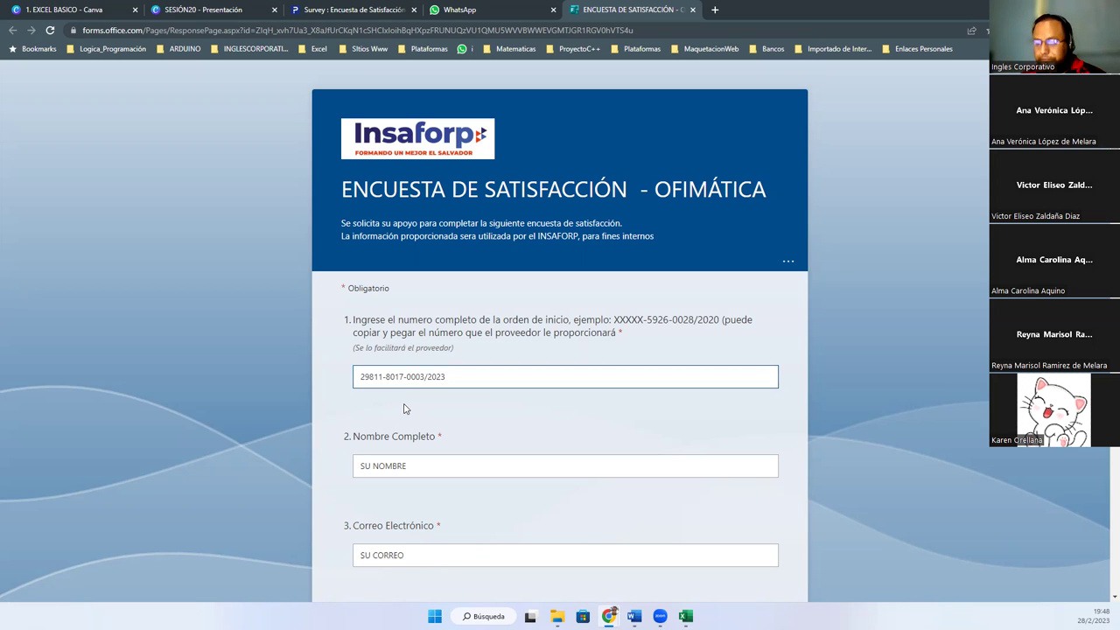
pyautogui.click(496, 19)
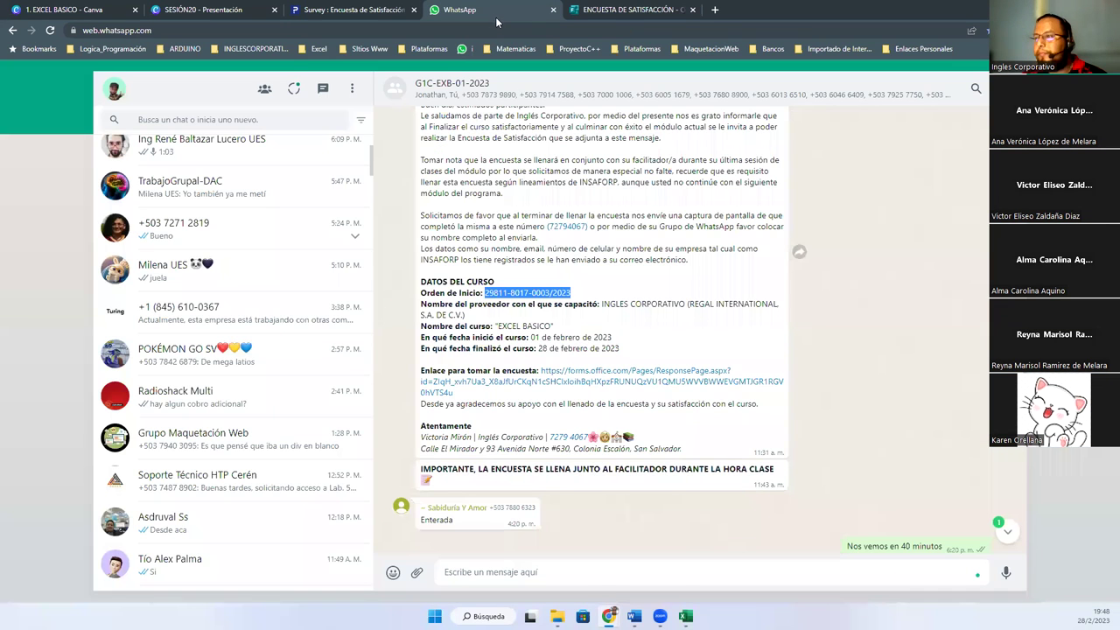
pyautogui.click(604, 10)
pyautogui.moveTo(406, 466); pyautogui.dragTo(285, 471)
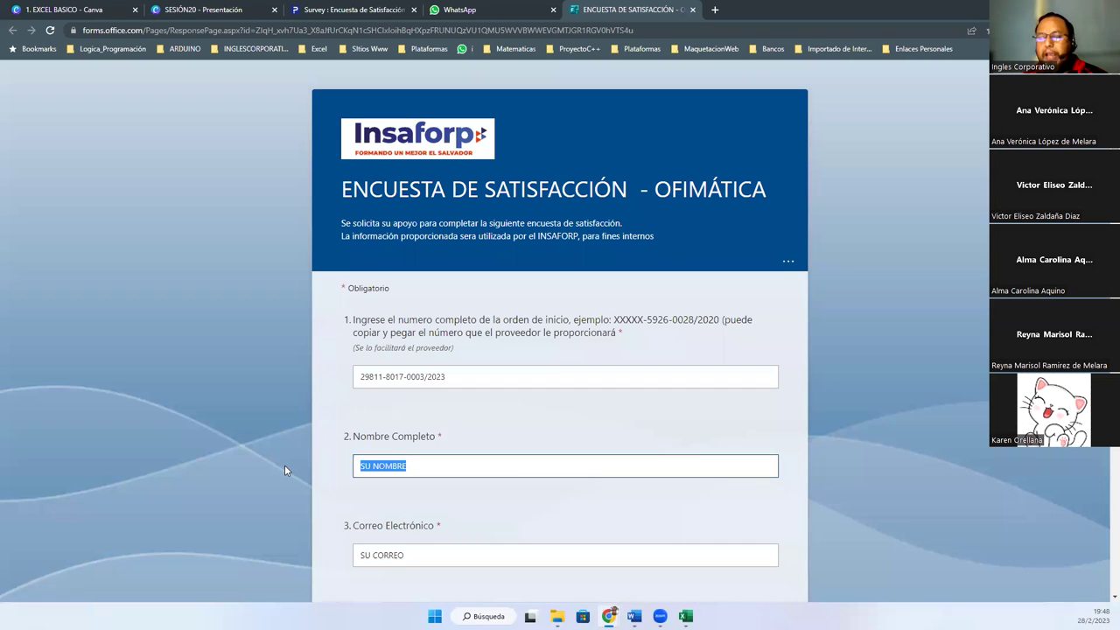
# Type the respondent's full name over Nombre Completo and their e-mail address in Correo Electrónico
pyautogui.write('CARLOS')
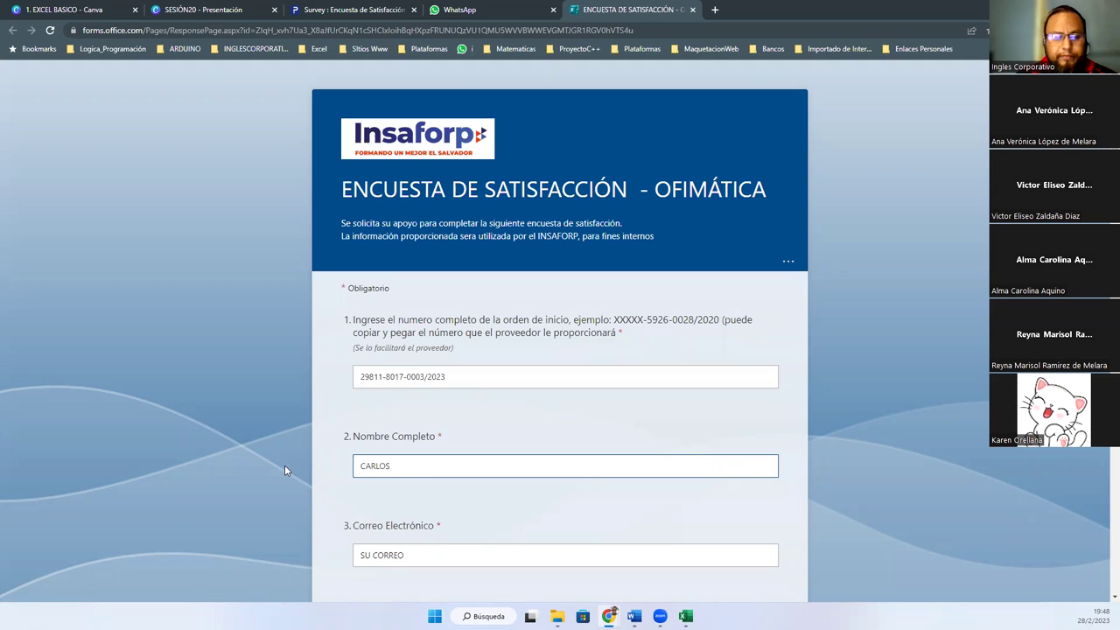
pyautogui.hotkey('ctrl', 'BackSpace')
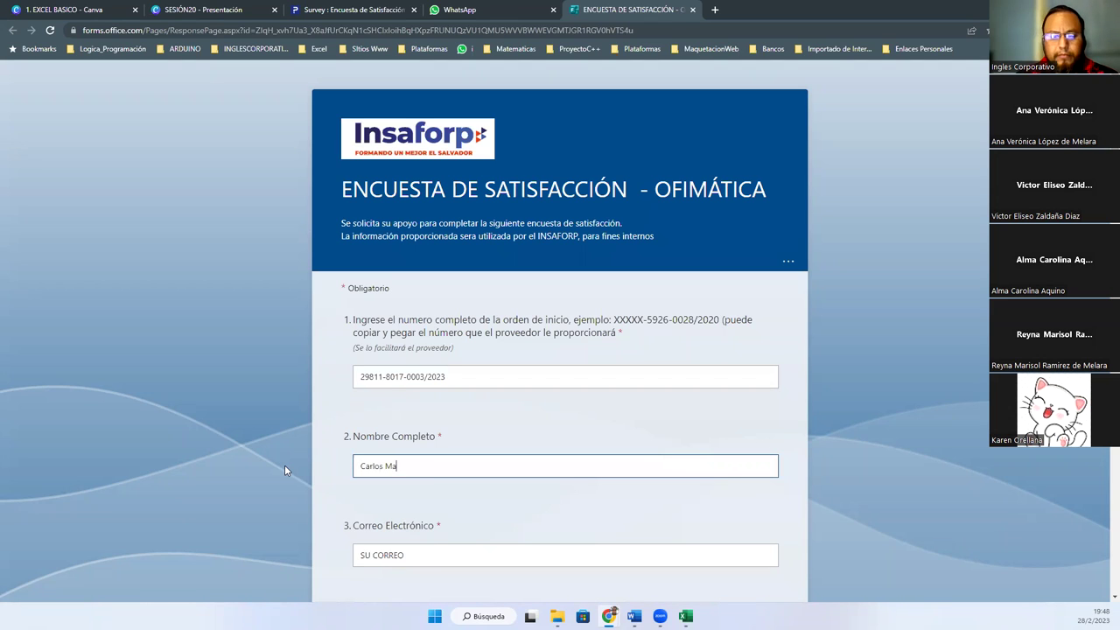
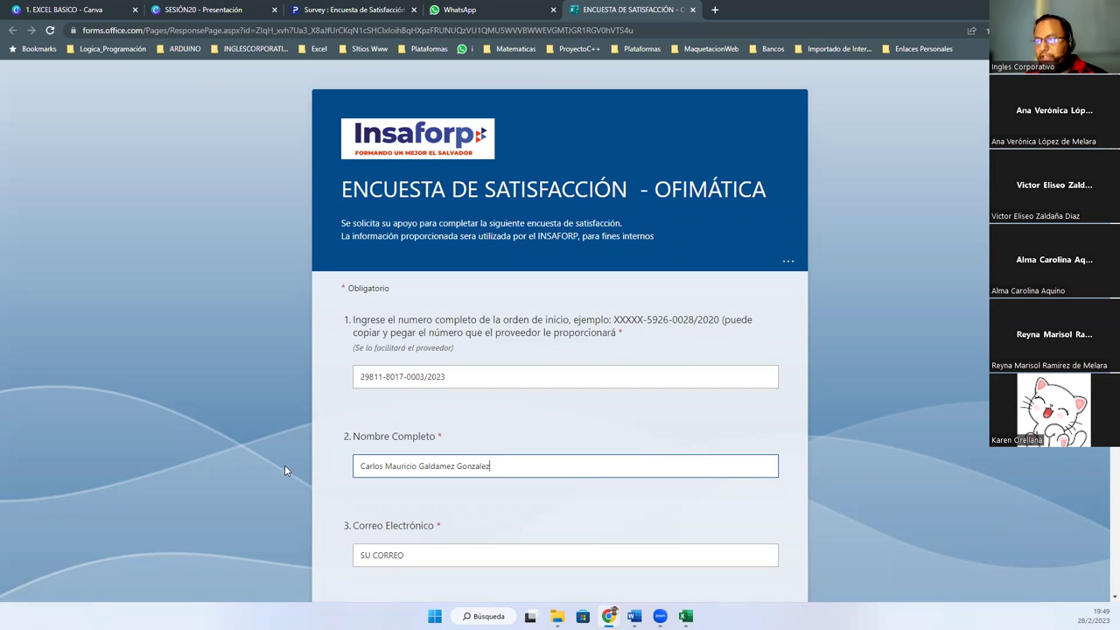
pyautogui.press('Tab')
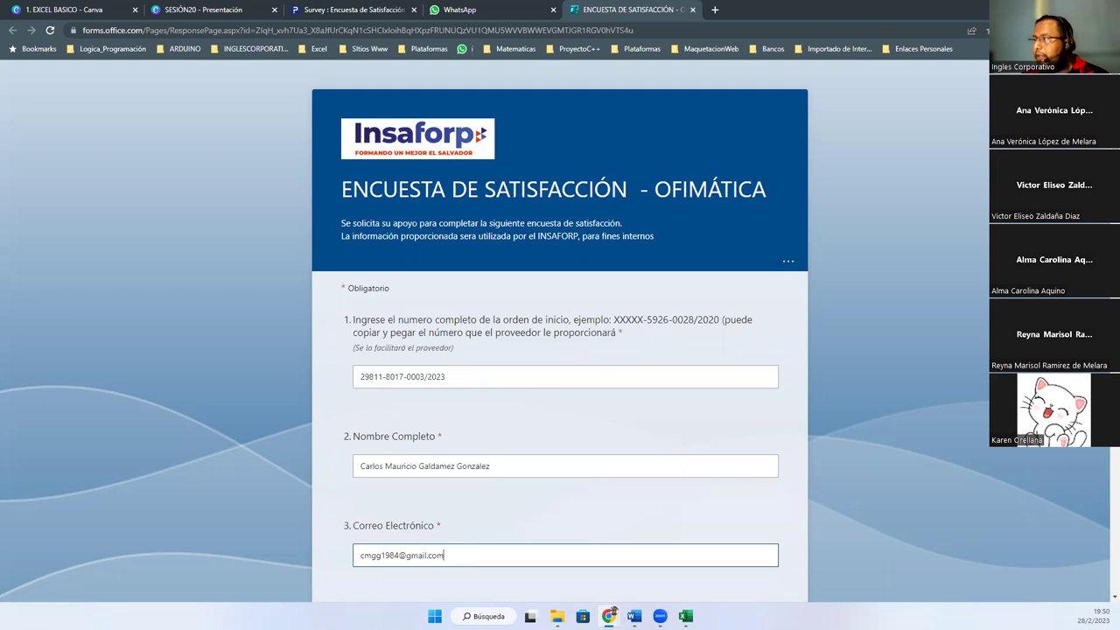
# Replace the Numero Celular placeholder with the respondent's mobile number, briefly rechecking the chat message
pyautogui.scroll(-4, 419, 360)
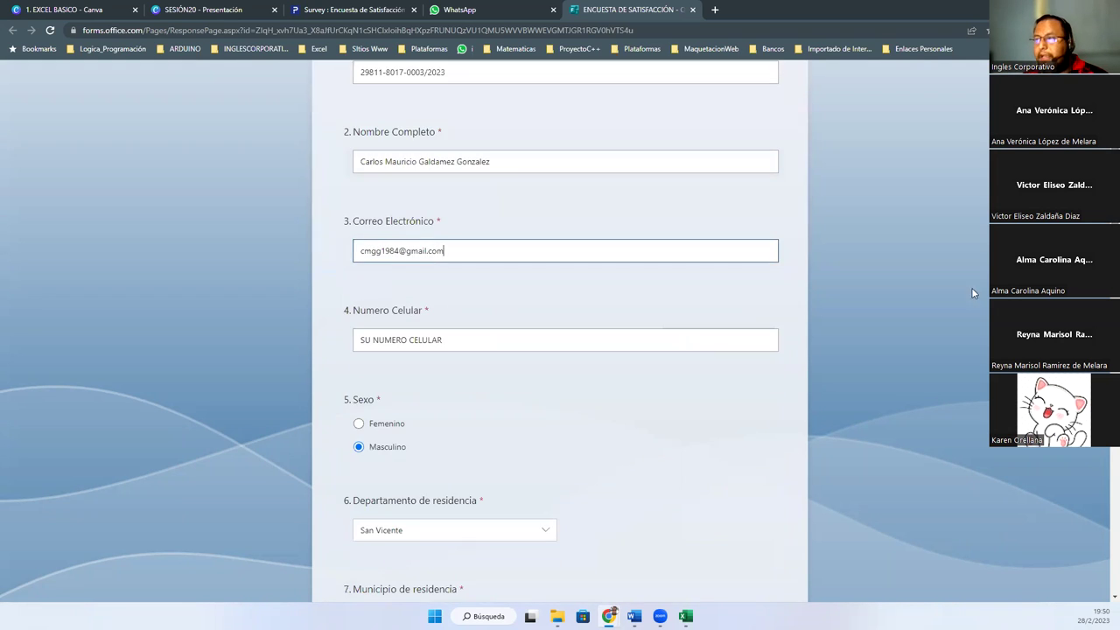
pyautogui.click(465, 341)
pyautogui.hotkey('ctrl', 'a')
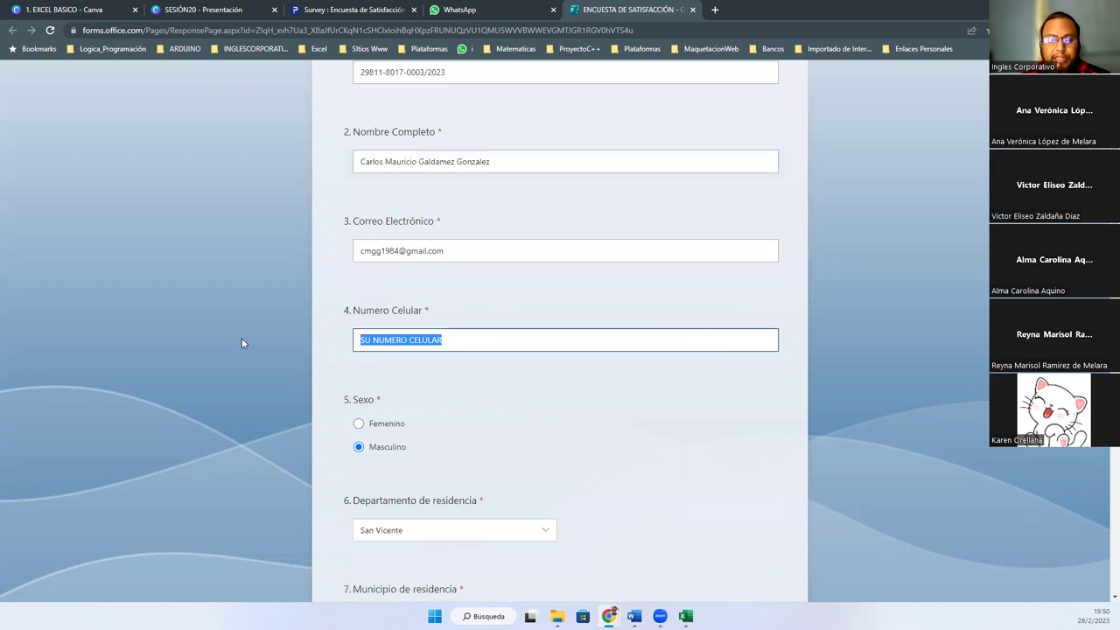
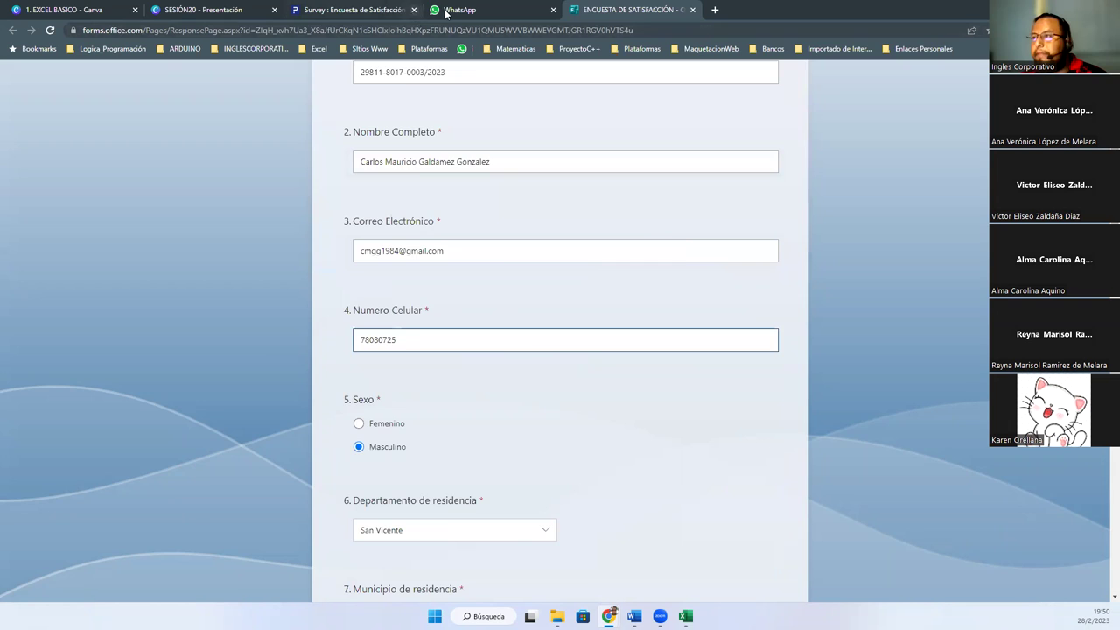
pyautogui.click(447, 10)
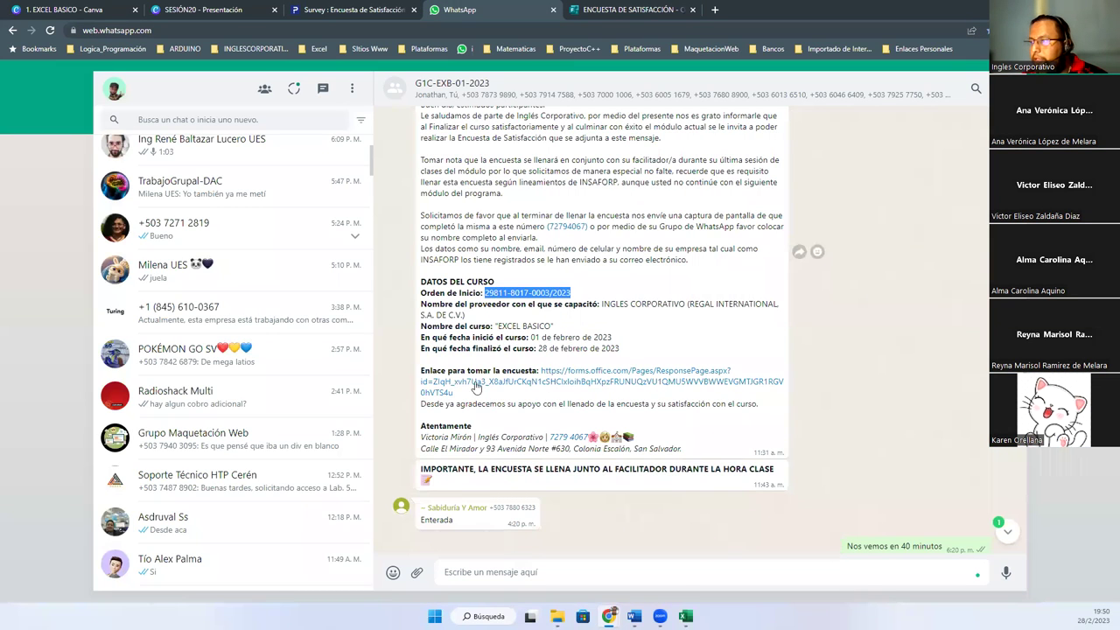
pyautogui.click(649, 8)
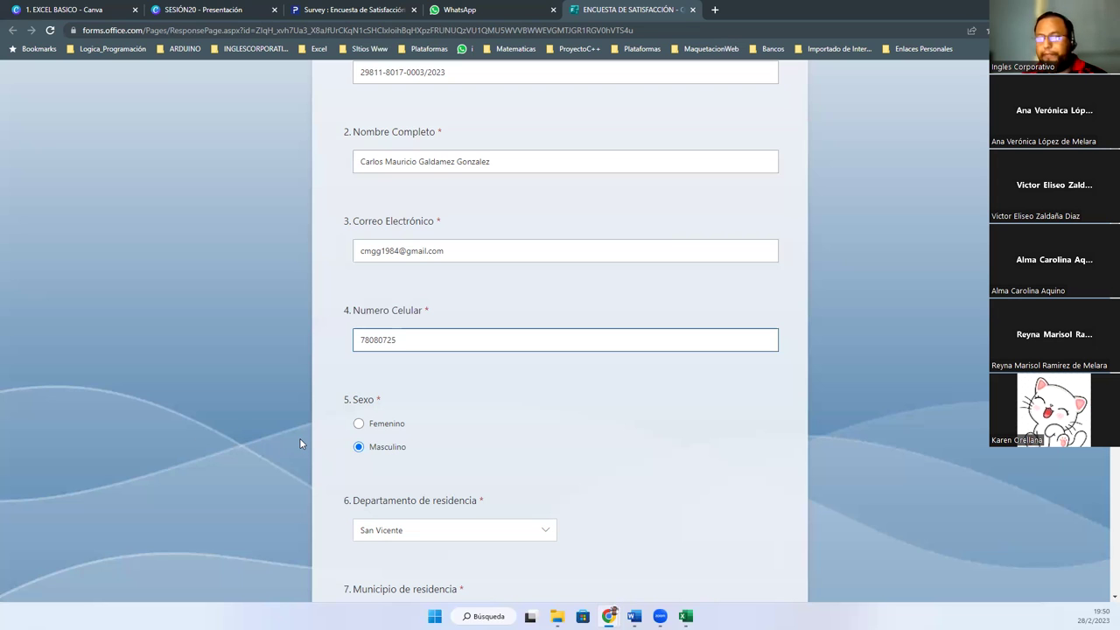
pyautogui.scroll(-3, 561, 330)
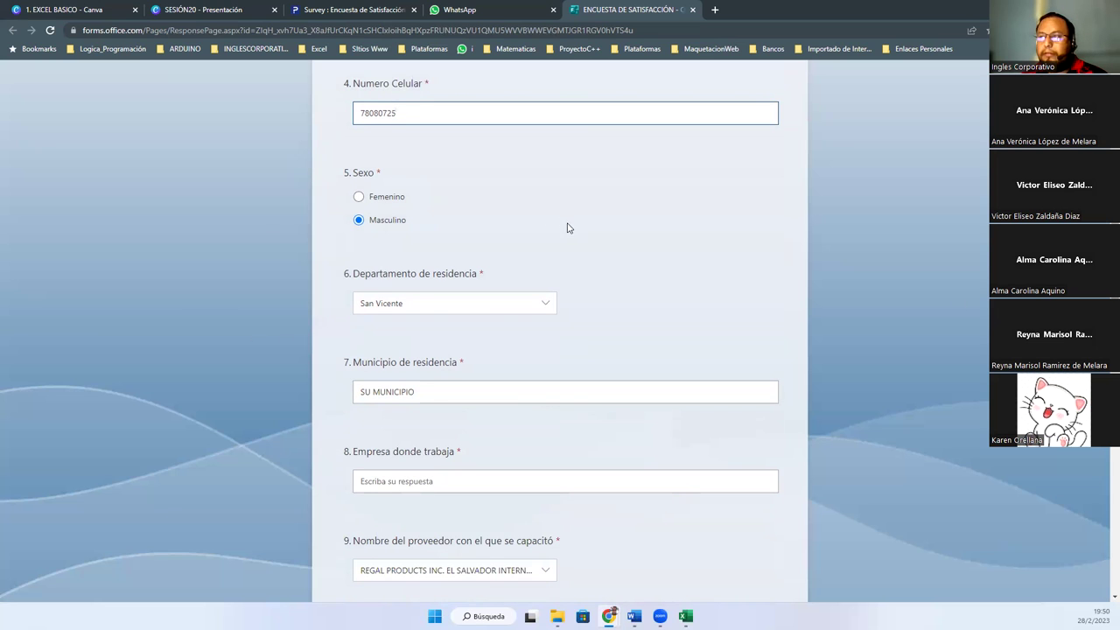
# Copy the survey link's address from the WhatsApp course message, then go back to the form
pyautogui.click(655, 30)
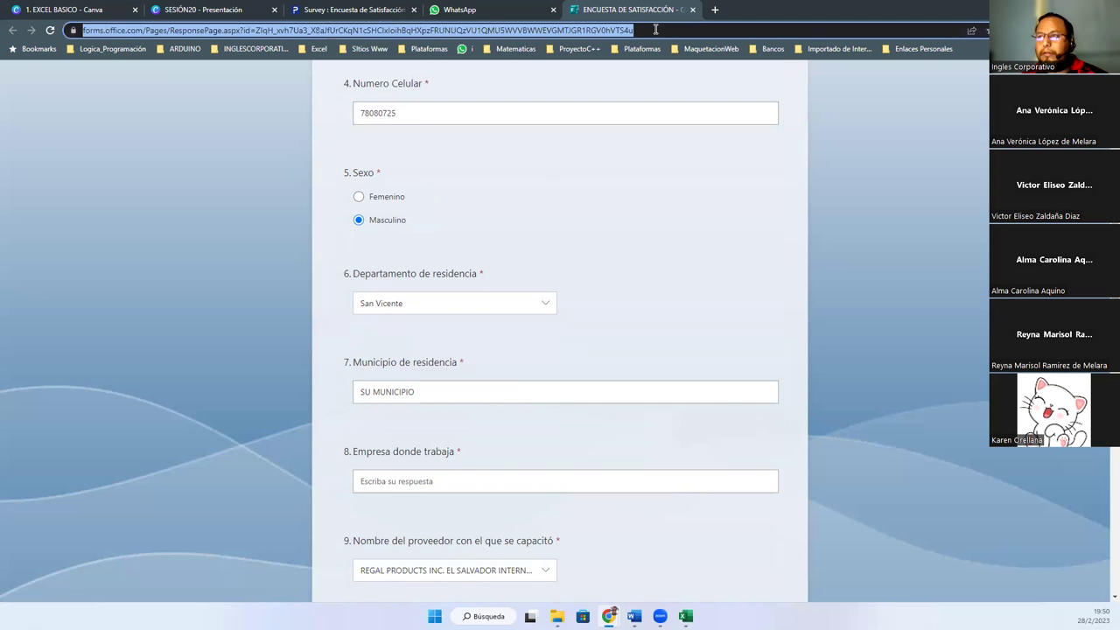
pyautogui.click(460, 10)
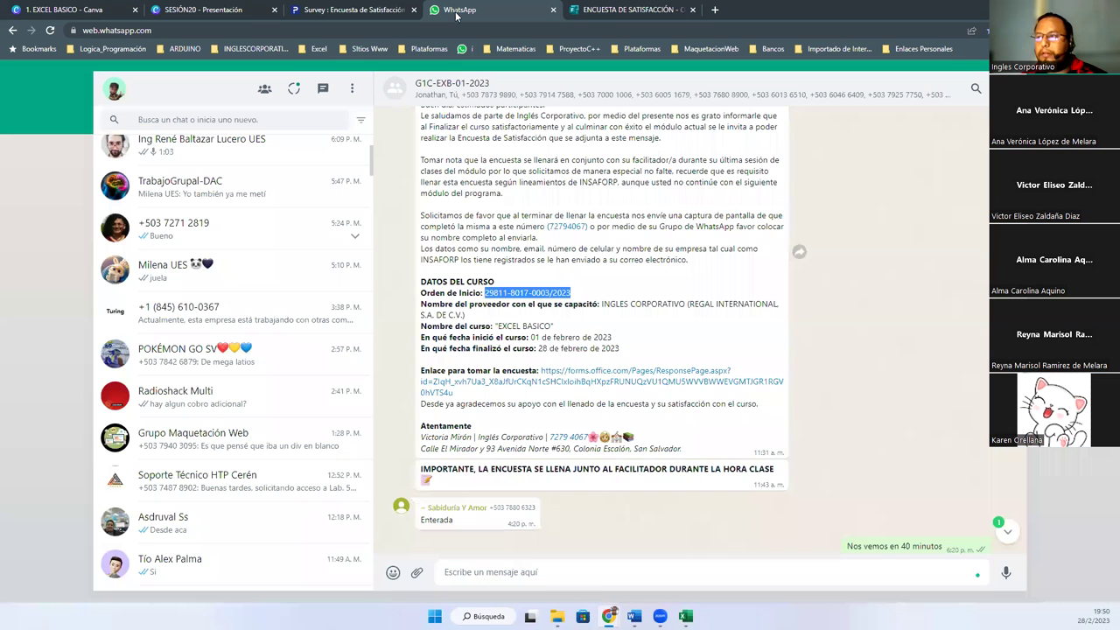
pyautogui.rightClick(543, 379)
pyautogui.click(585, 451)
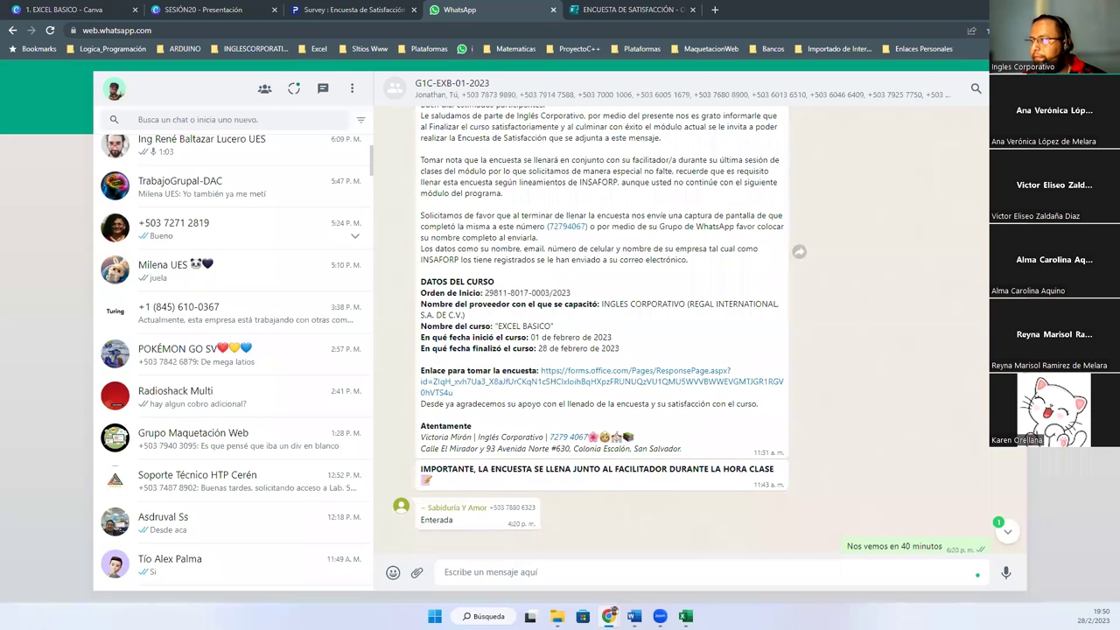
pyautogui.scroll(2, 604, 333)
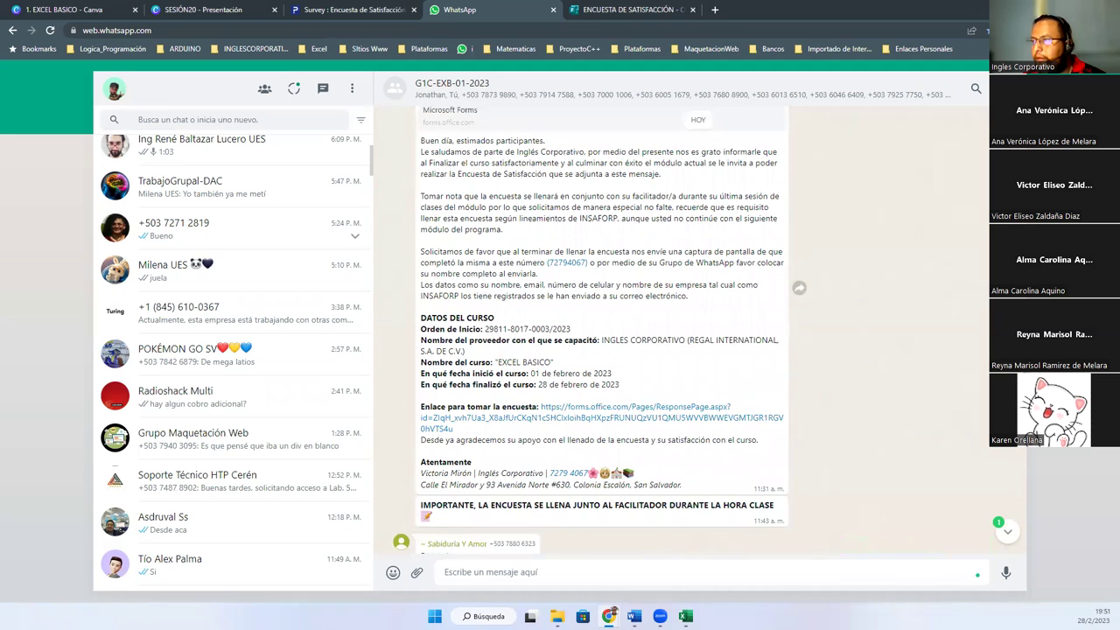
pyautogui.scroll(-1, 600, 330)
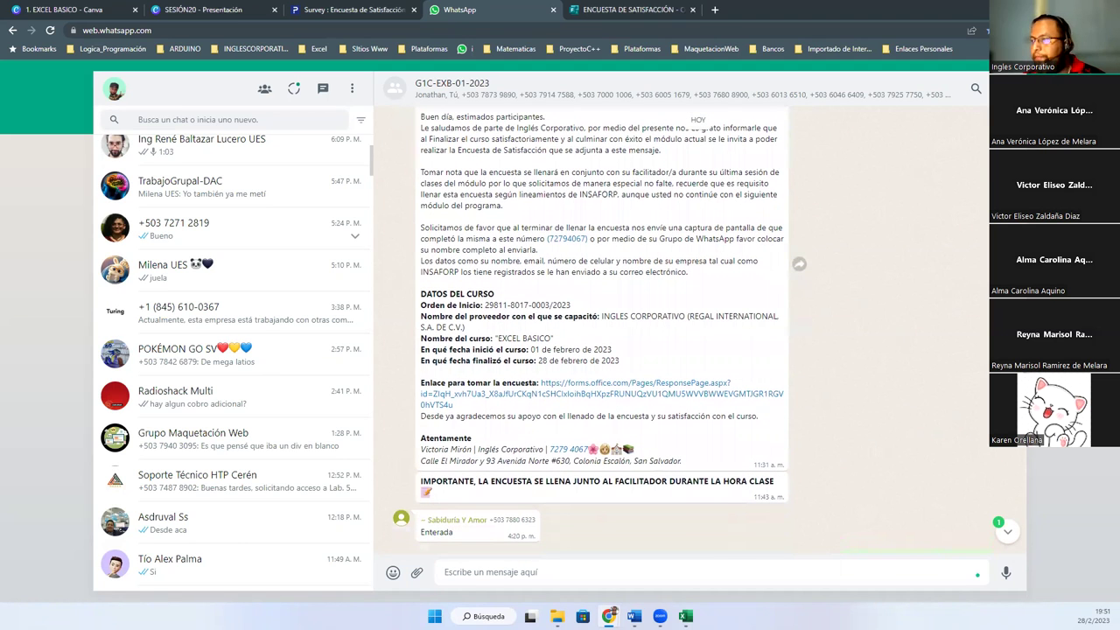
pyautogui.click(623, 10)
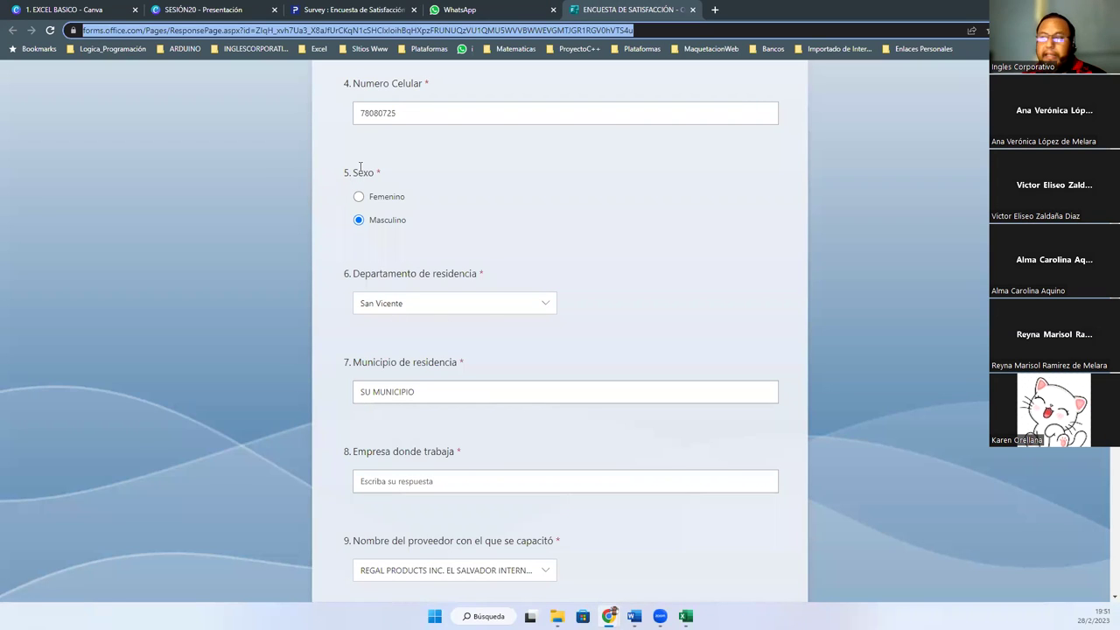
pyautogui.moveTo(353, 172); pyautogui.dragTo(374, 175)
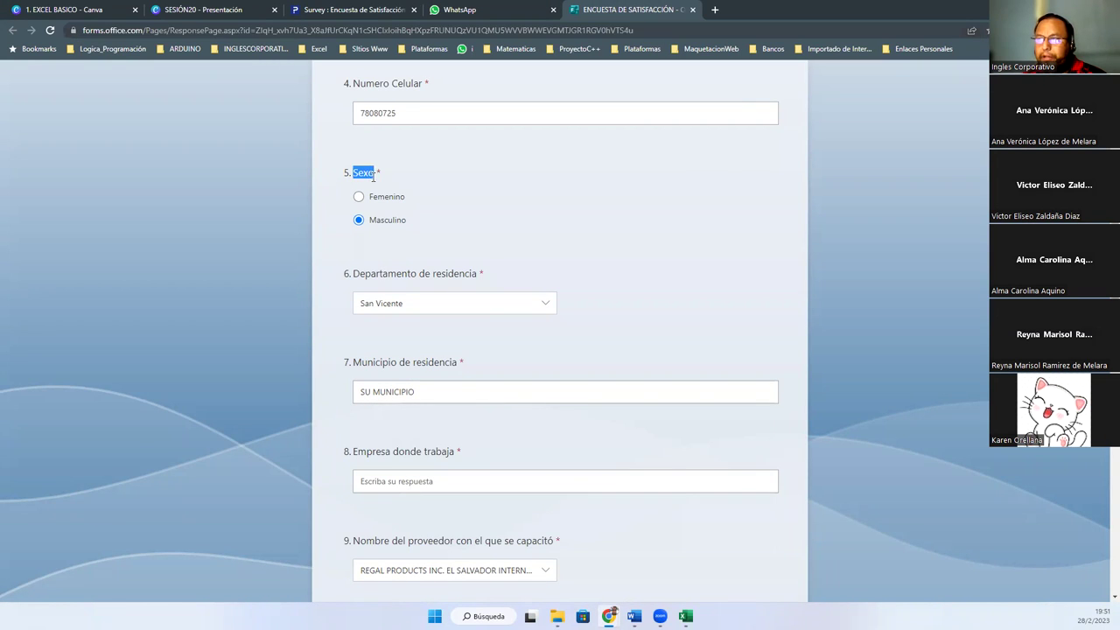
pyautogui.click(546, 306)
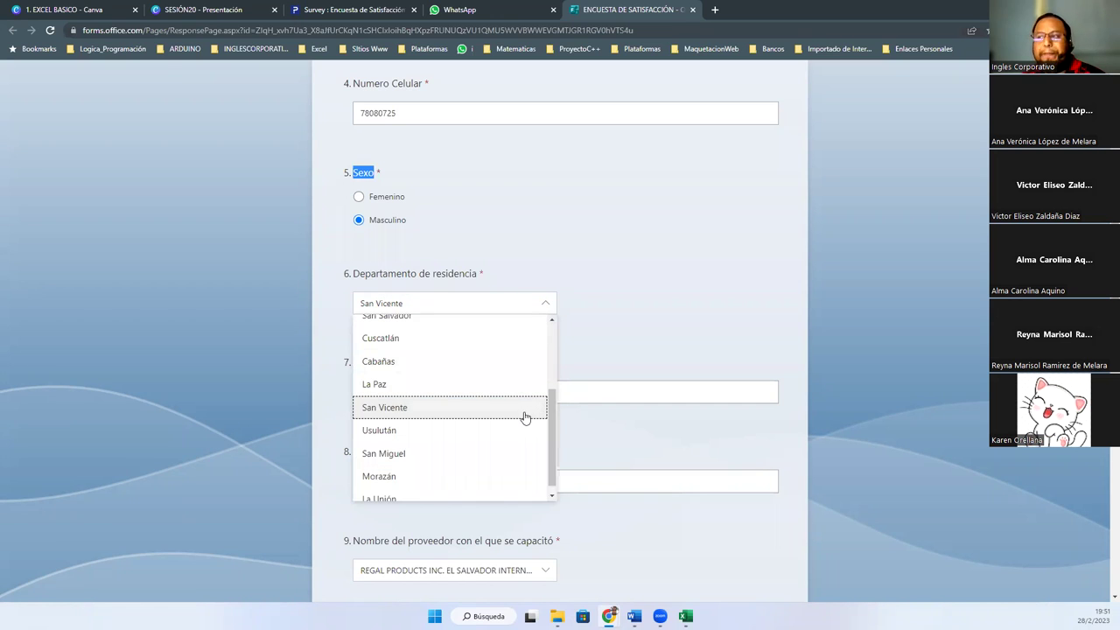
pyautogui.click(399, 410)
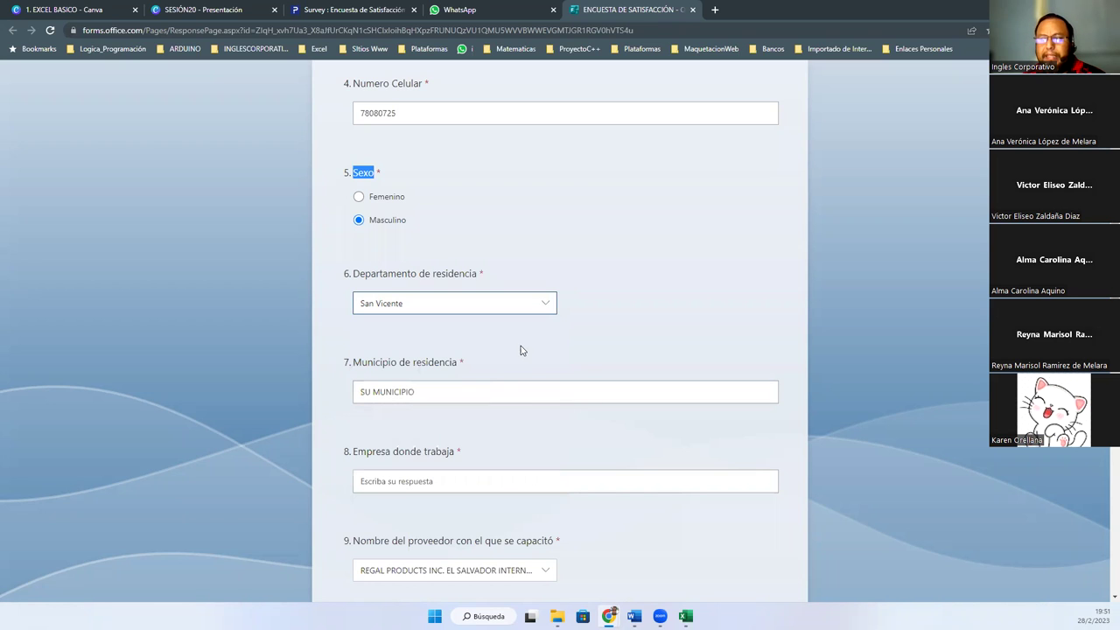
pyautogui.scroll(-3, 520, 351)
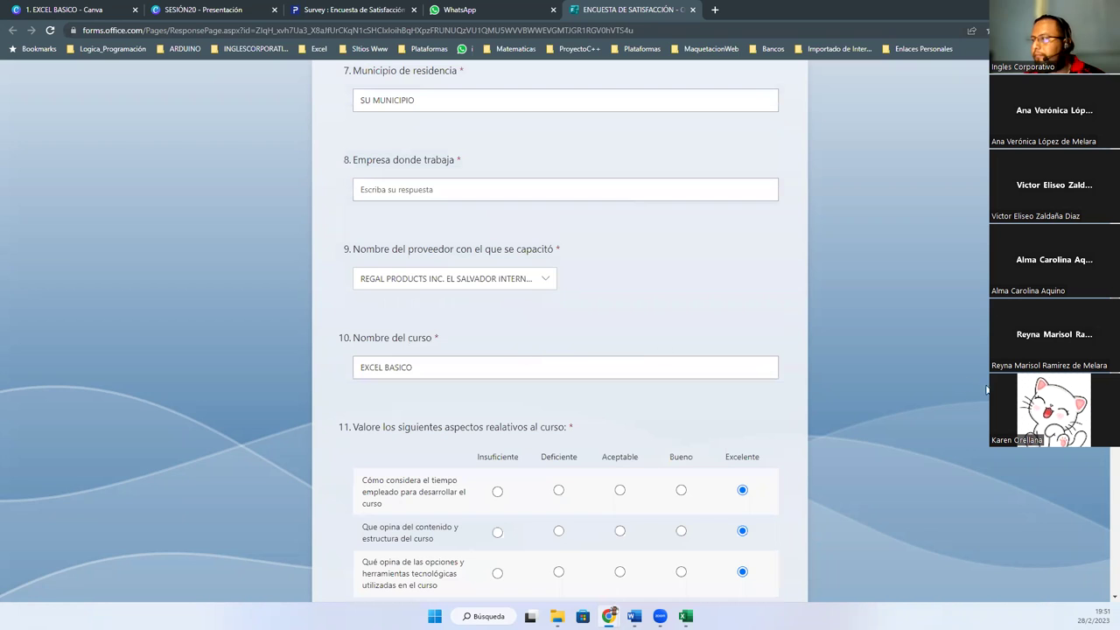
pyautogui.scroll(1, 560, 332)
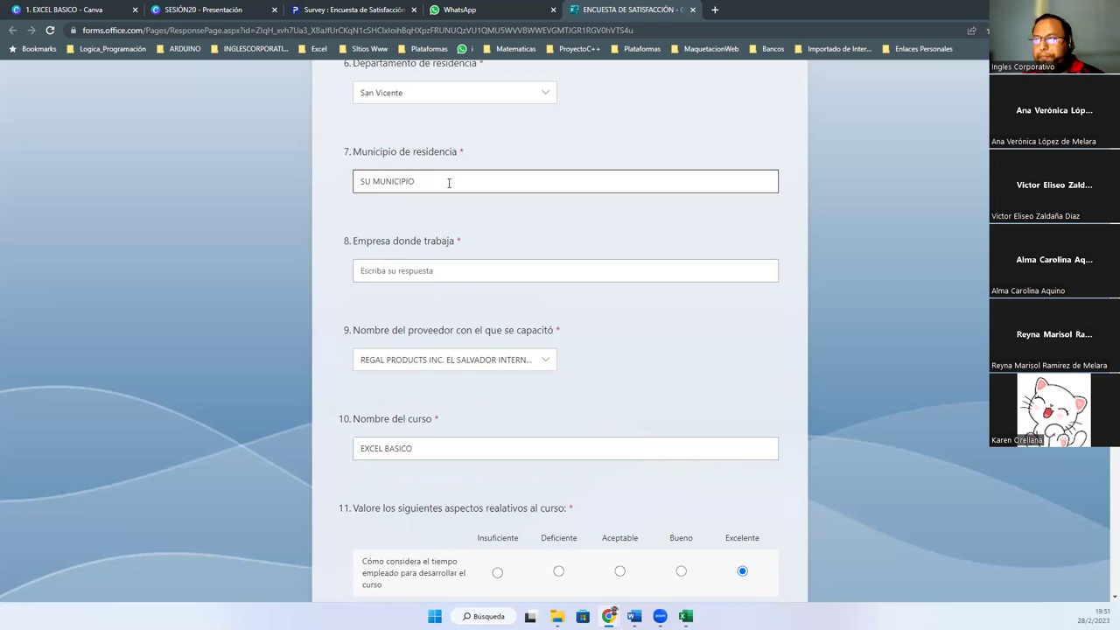
pyautogui.moveTo(450, 183); pyautogui.dragTo(280, 179)
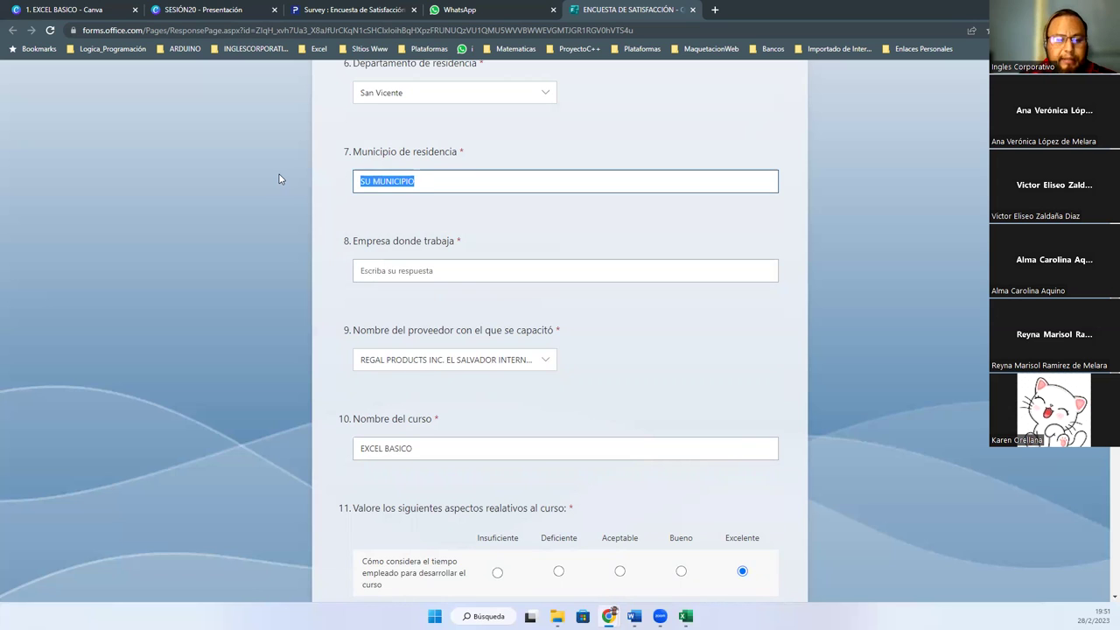
pyautogui.write('Verapaz')
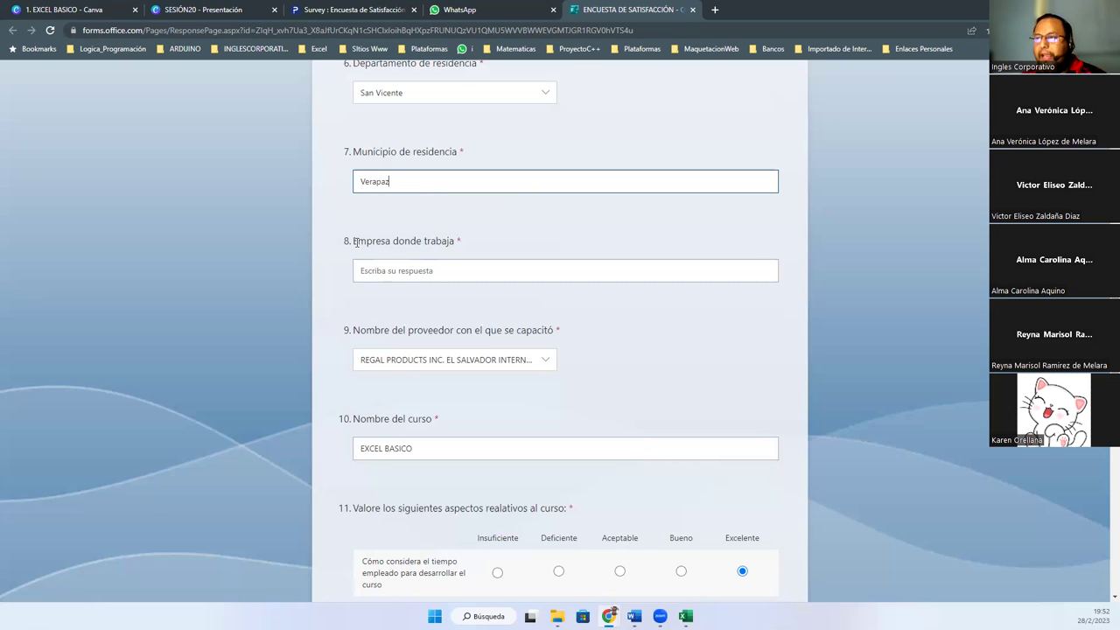
pyautogui.click(431, 271)
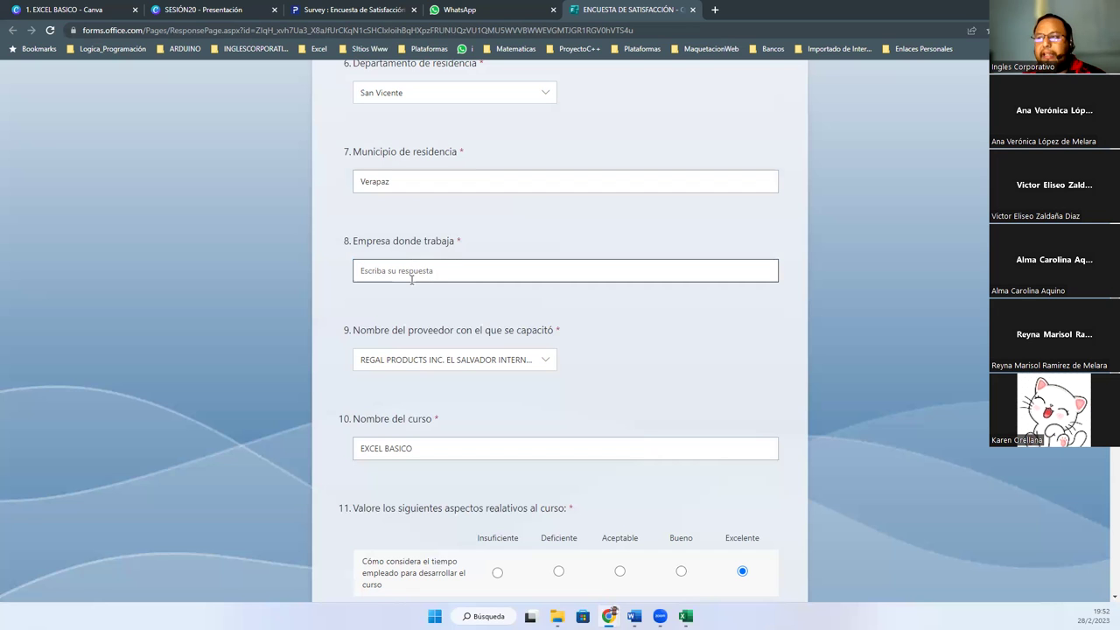
pyautogui.moveTo(352, 241); pyautogui.dragTo(481, 248)
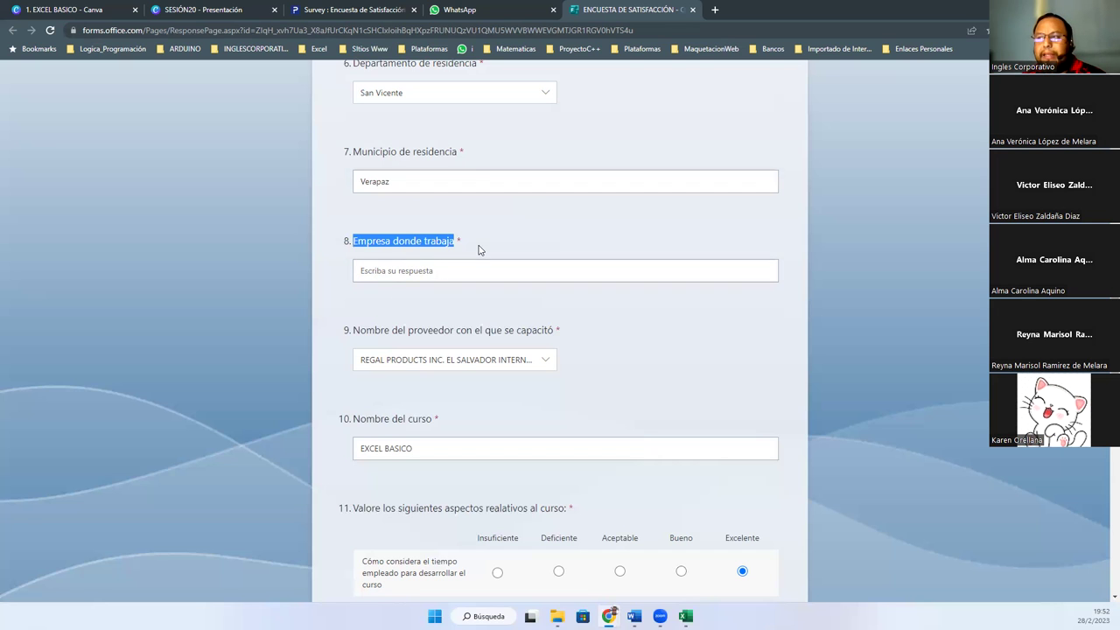
pyautogui.click(504, 9)
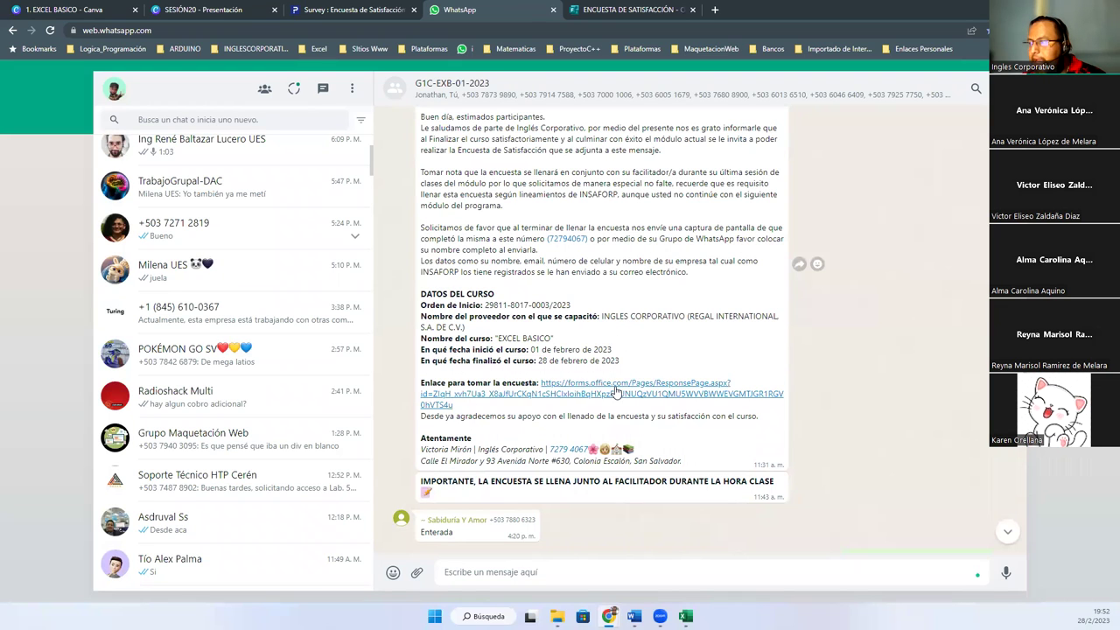
pyautogui.click(617, 7)
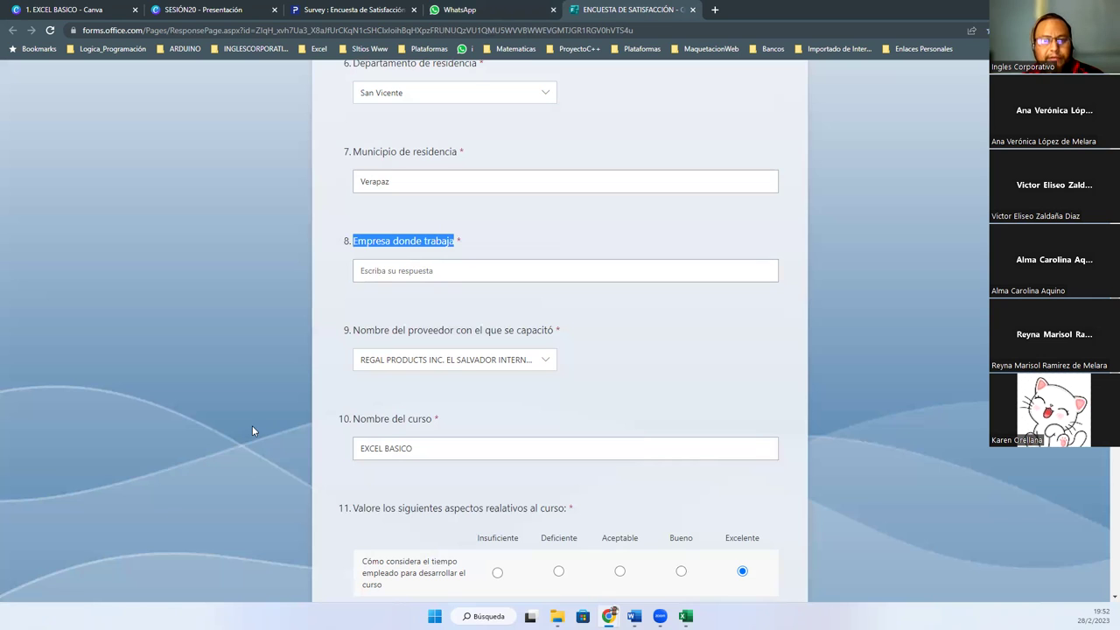
pyautogui.click(401, 270)
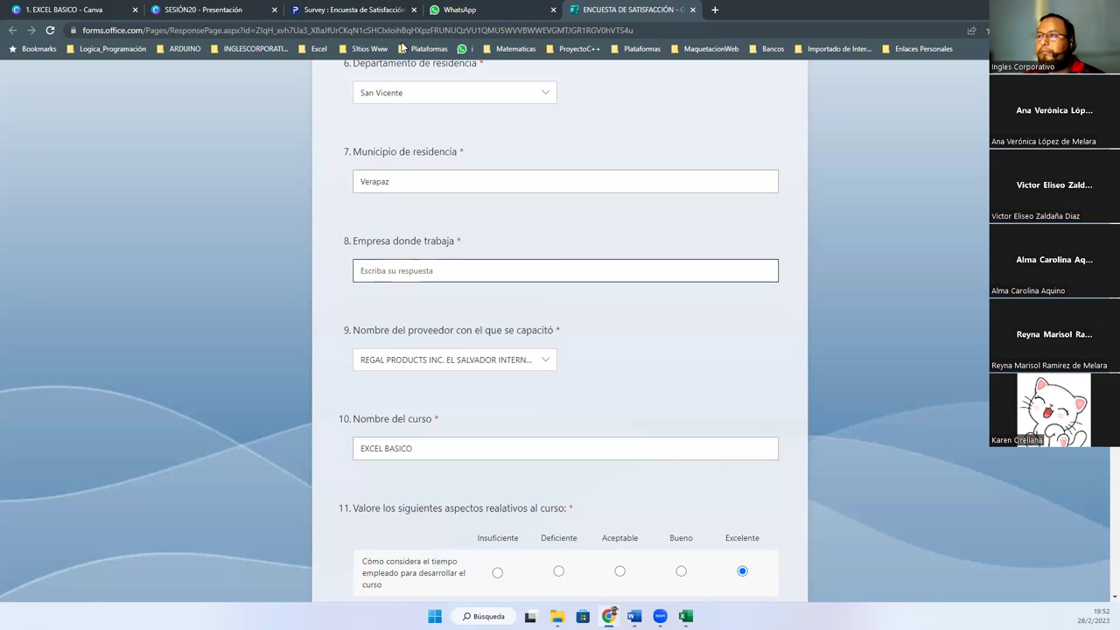
# Open the bookmarked attendance spreadsheet's G1C-EXB-01-2023 sheet, check cell G24's company, then return to the survey
pyautogui.click(714, 10)
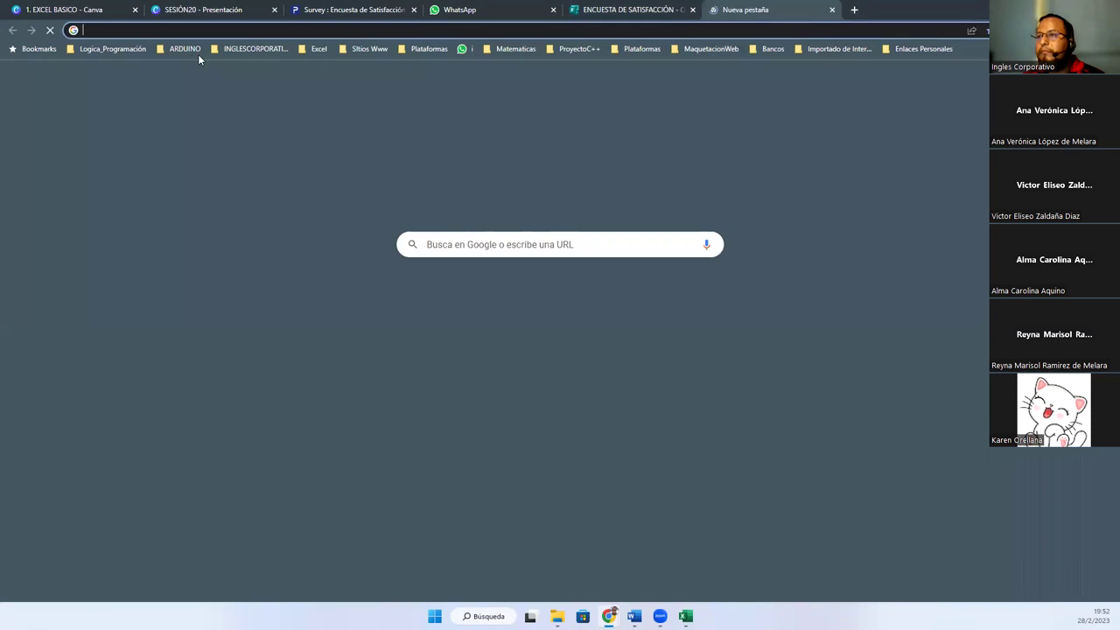
pyautogui.click(232, 48)
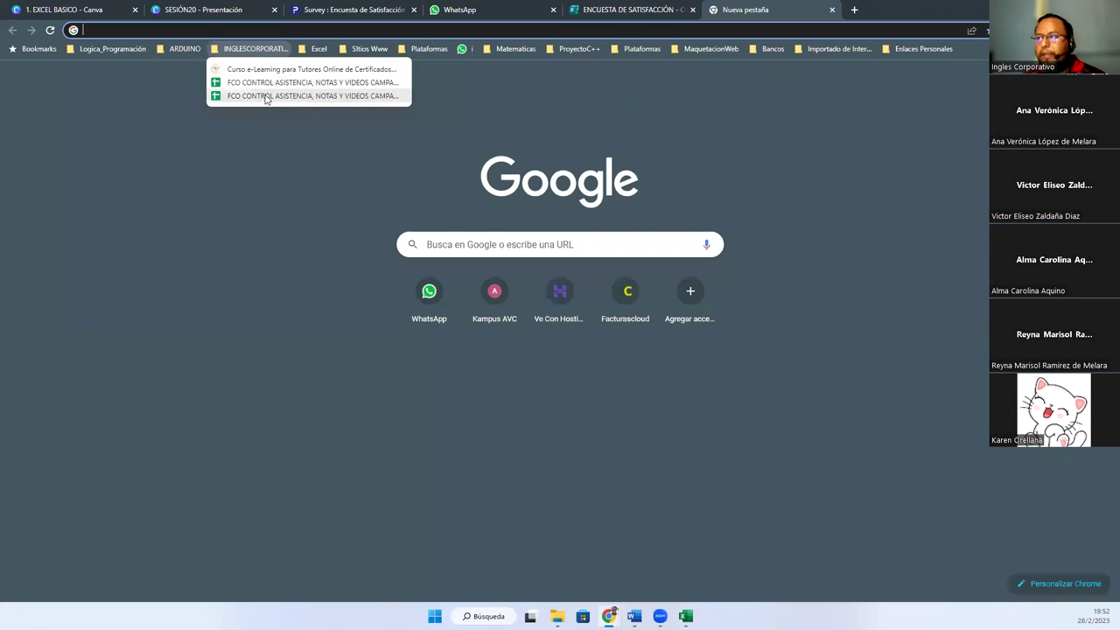
pyautogui.click(264, 95)
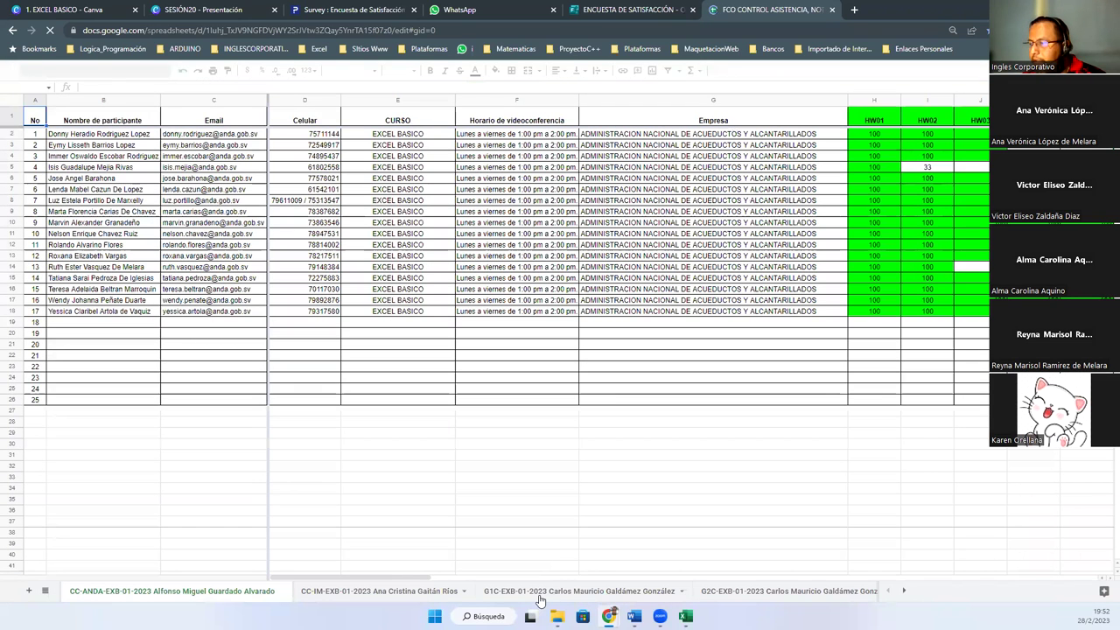
pyautogui.click(539, 597)
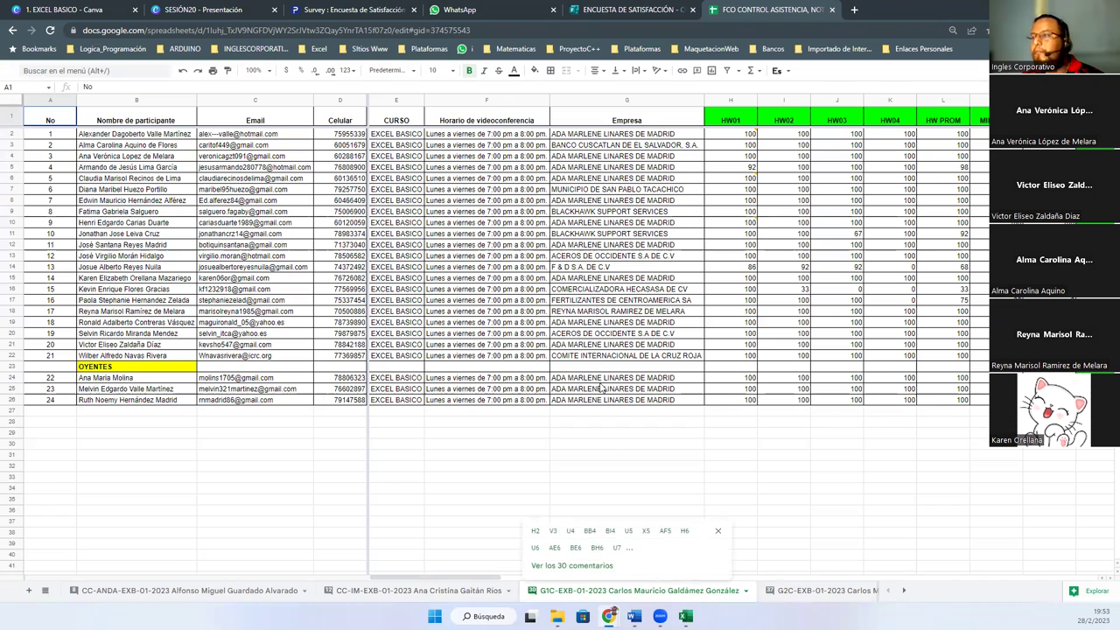
pyautogui.click(600, 379)
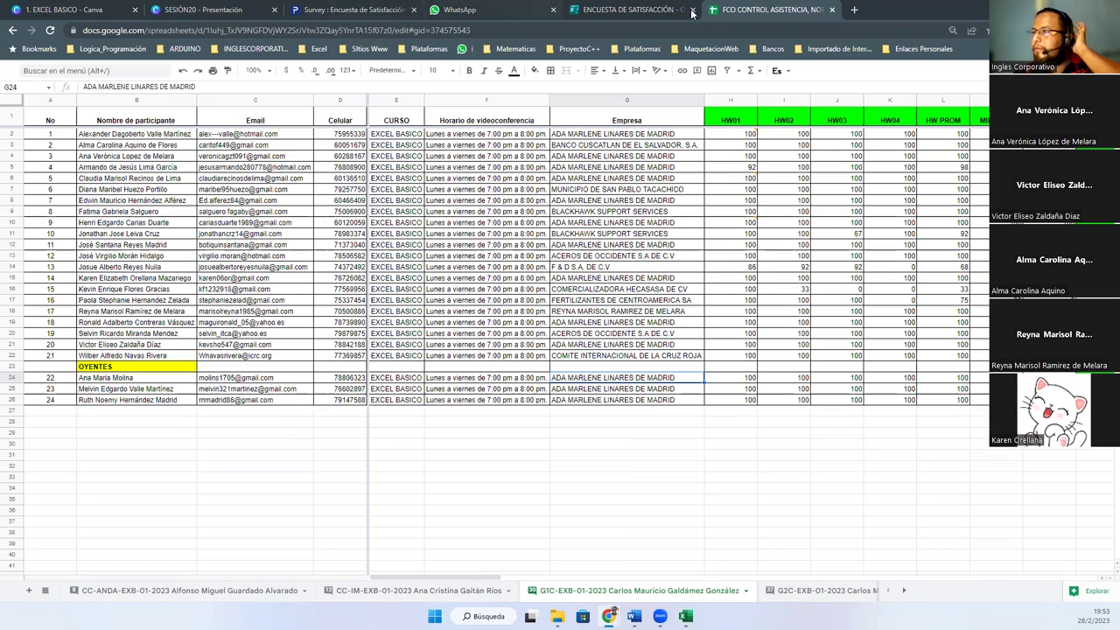
pyautogui.click(647, 11)
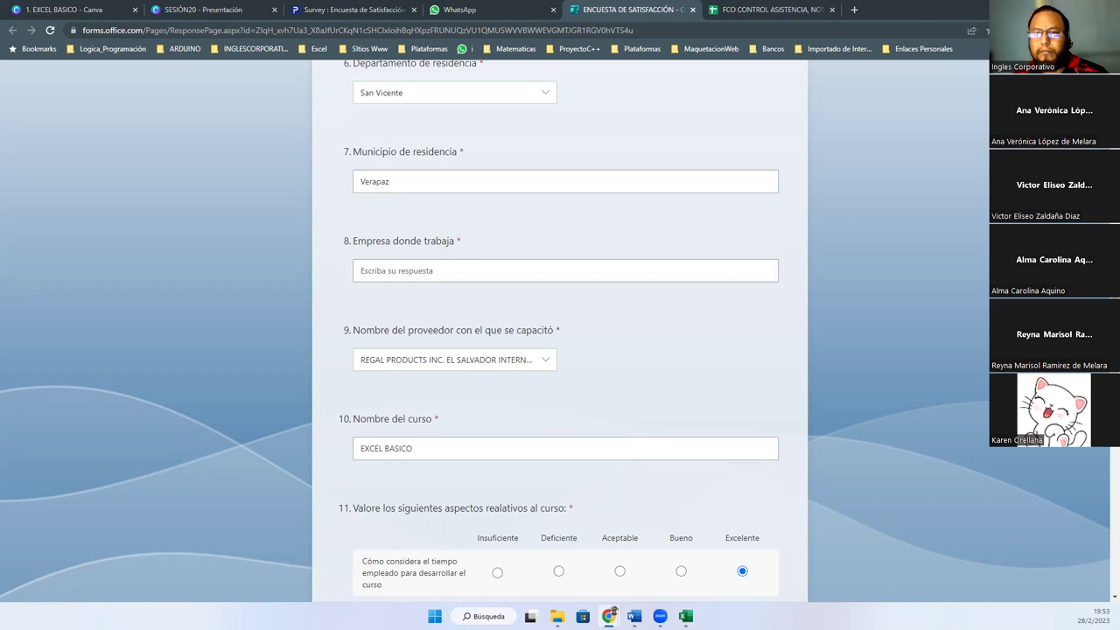
pyautogui.click(733, 16)
pyautogui.click(626, 9)
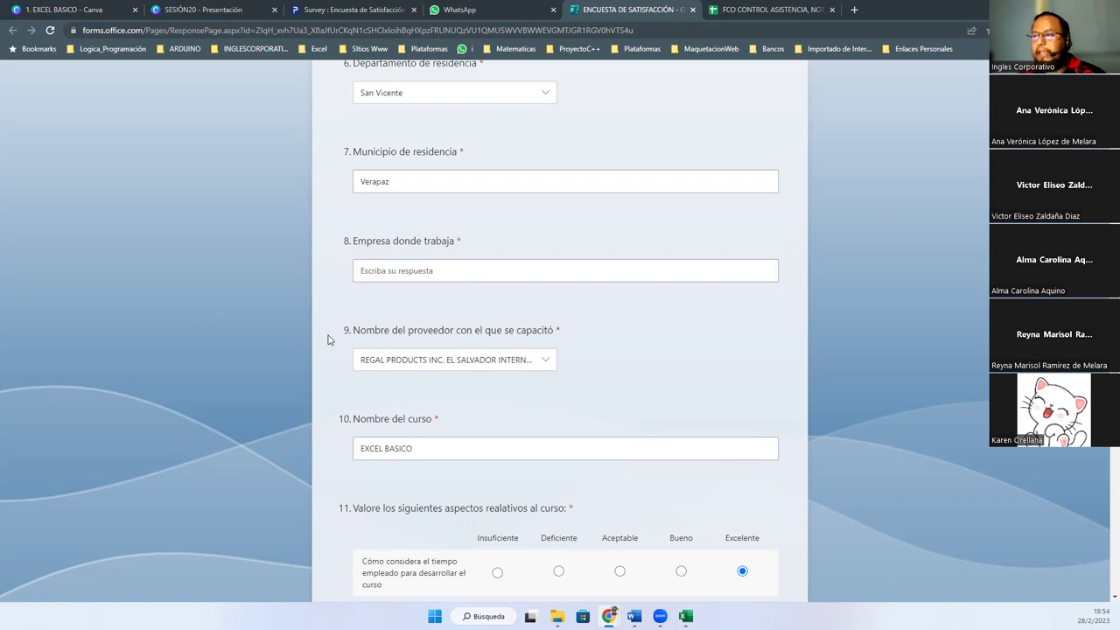
pyautogui.click(385, 280)
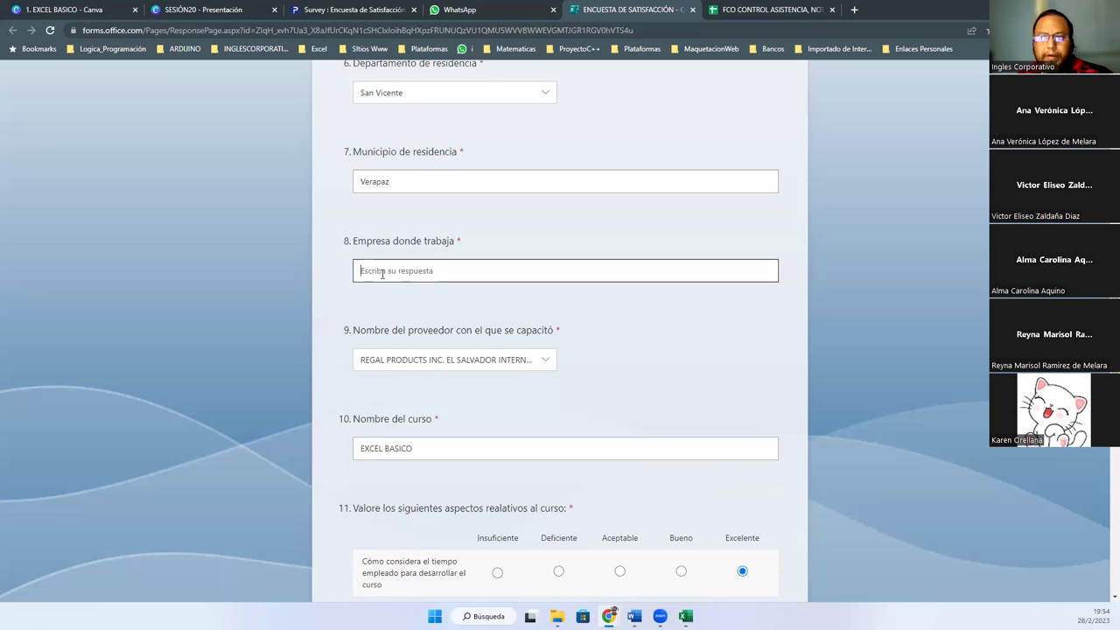
pyautogui.click(380, 276)
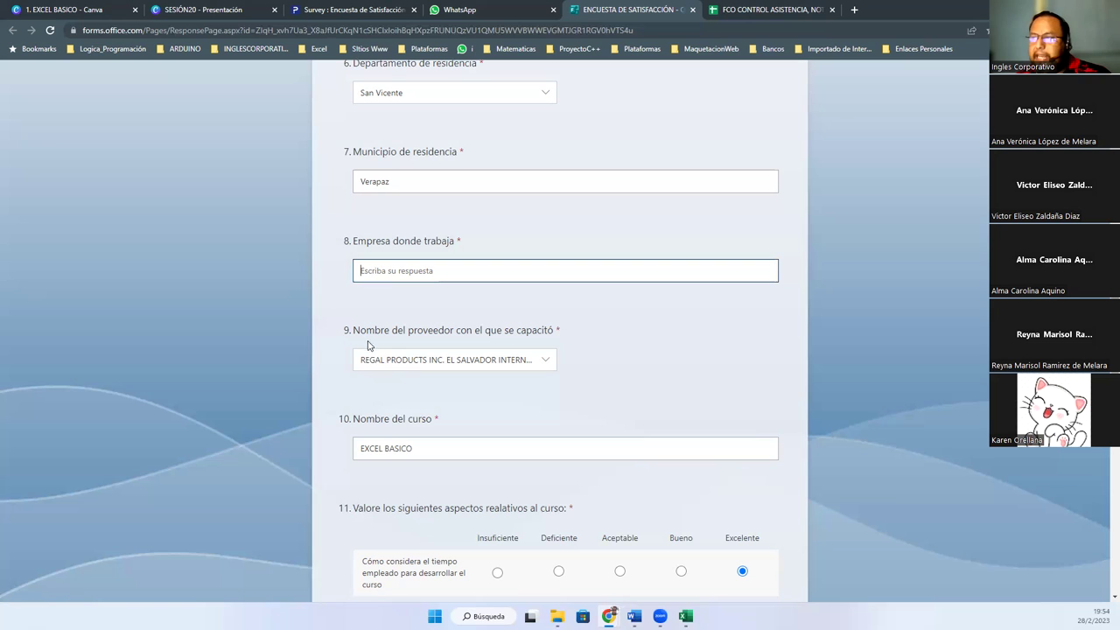
# Try UNIVERSIDAD DON BOSCO as question 9's provider, switch back to REGAL PRODUCTS, and compare with the chat
pyautogui.click(543, 362)
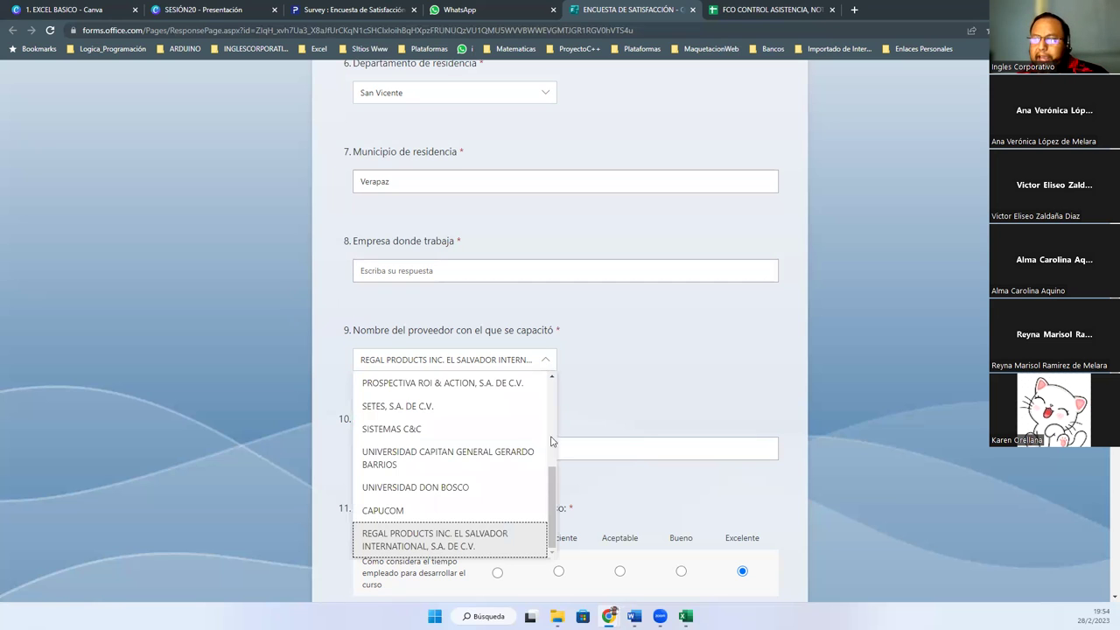
pyautogui.click(542, 486)
pyautogui.click(548, 367)
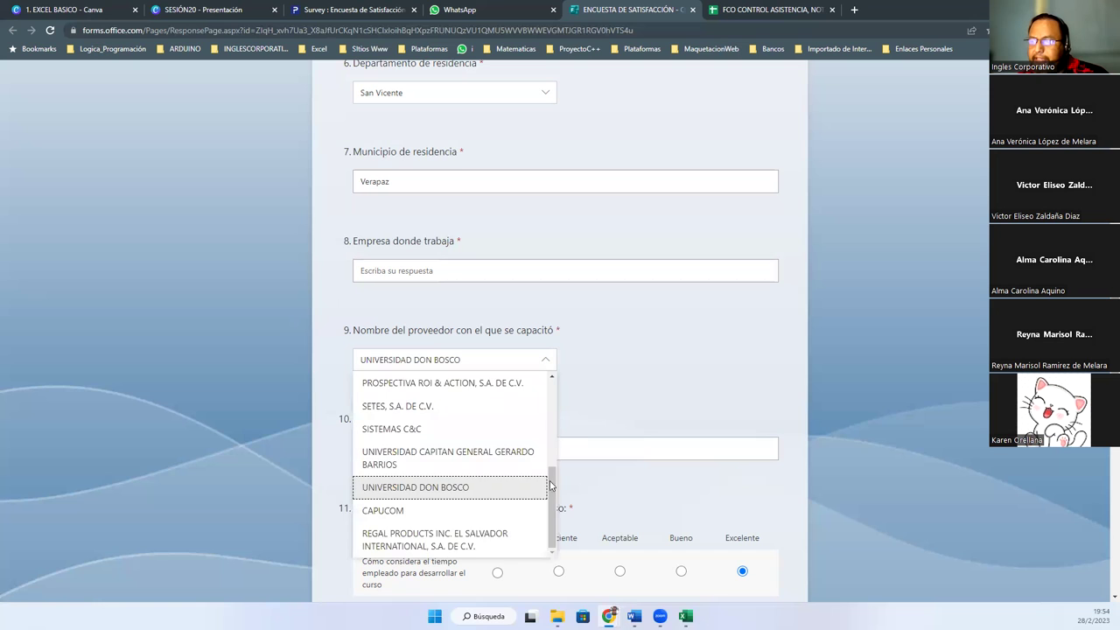
pyautogui.moveTo(551, 529); pyautogui.dragTo(552, 404)
pyautogui.scroll(-5, 551, 428)
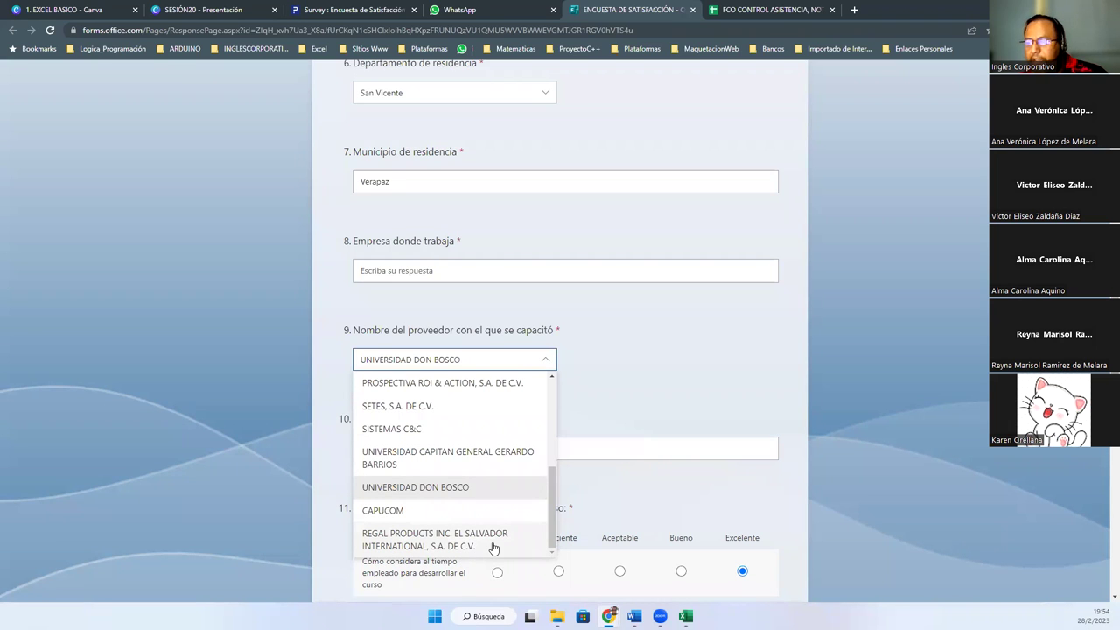
pyautogui.click(494, 548)
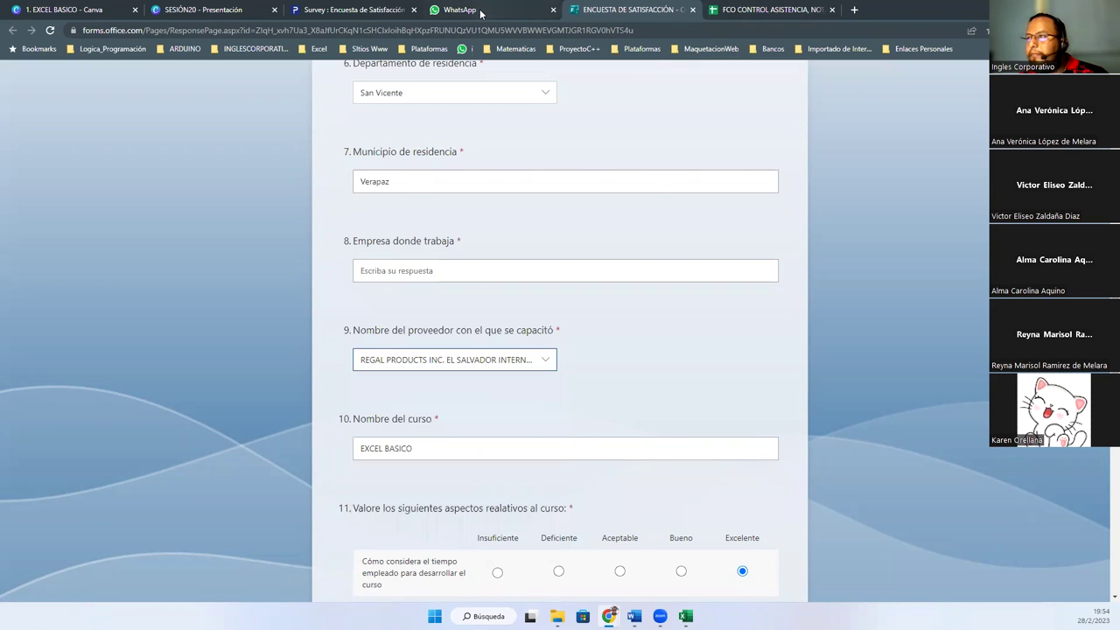
pyautogui.click(480, 11)
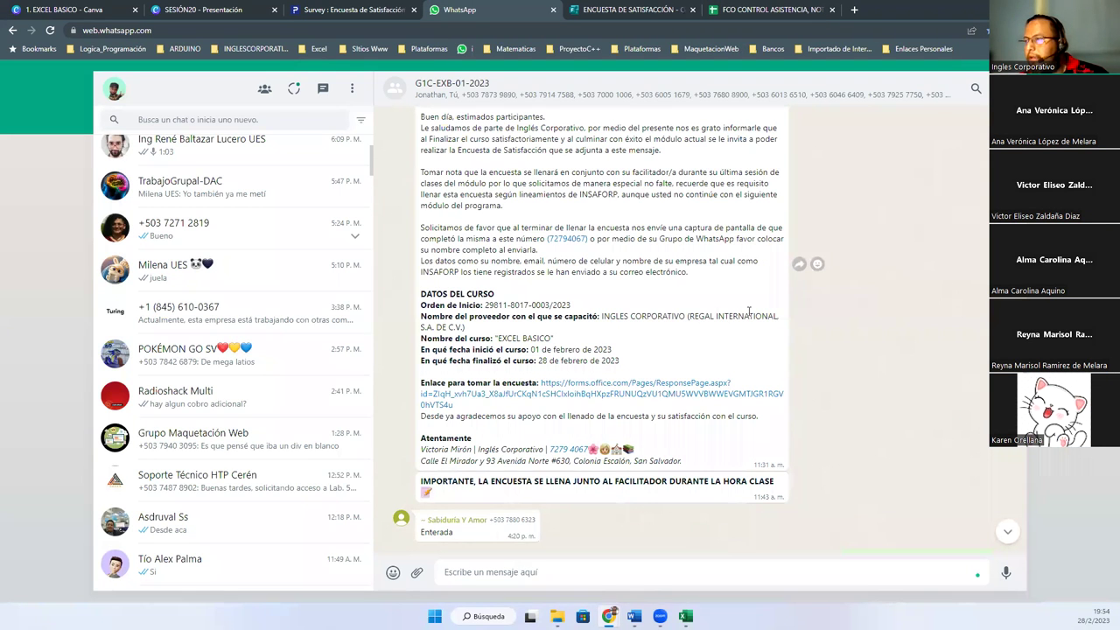
pyautogui.click(644, 10)
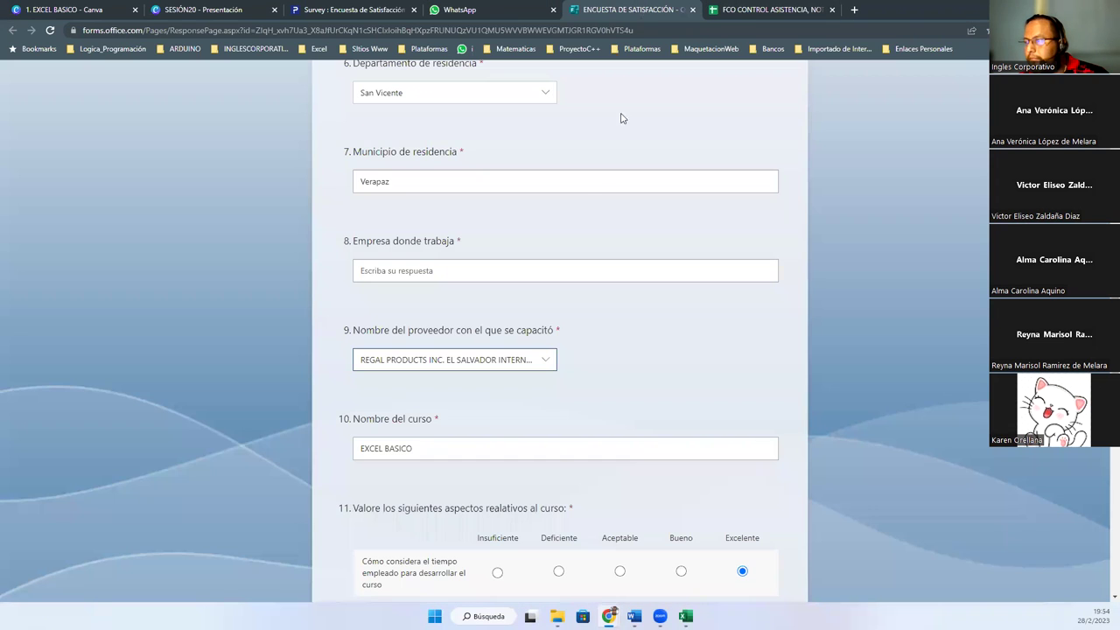
# Reconfirm REGAL PRODUCTS as the provider, select the course field, and reopen the WhatsApp course message
pyautogui.click(545, 363)
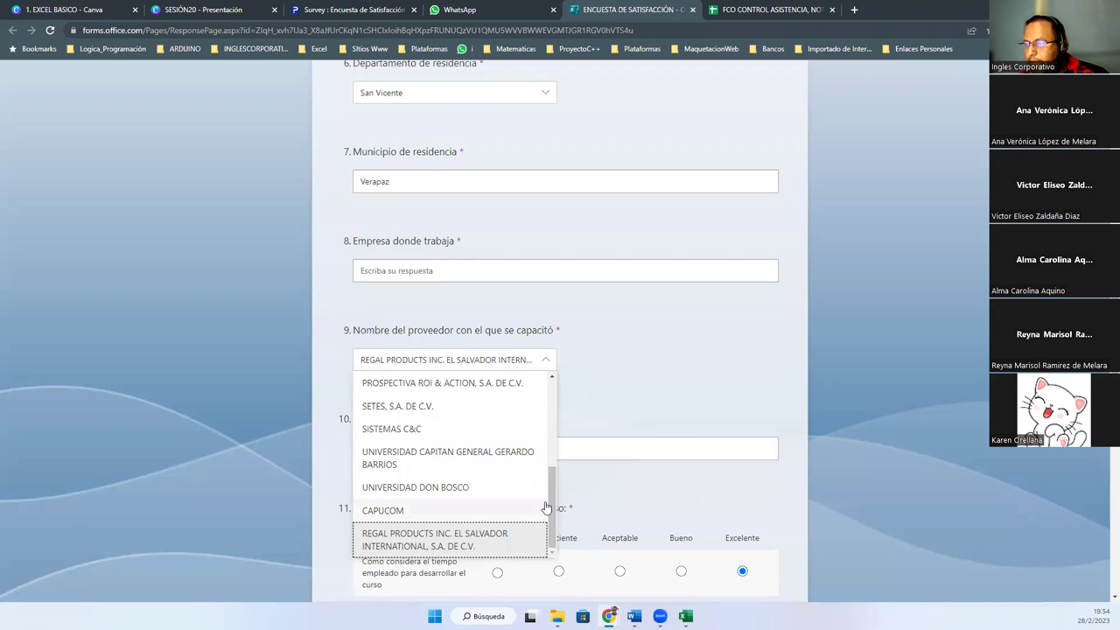
pyautogui.moveTo(552, 506); pyautogui.dragTo(564, 404)
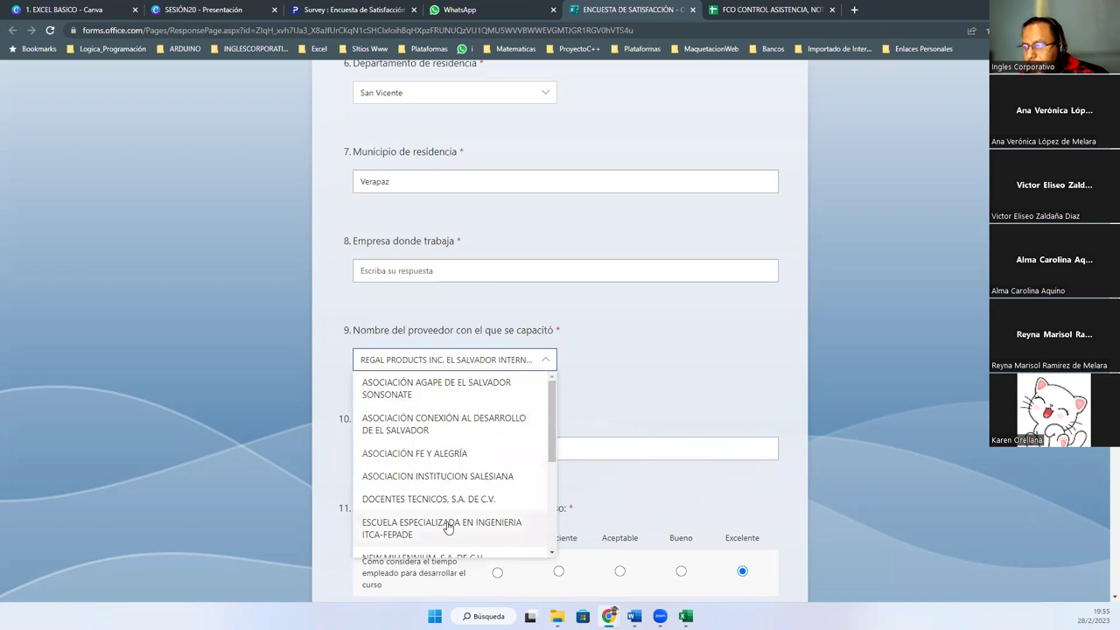
pyautogui.moveTo(553, 452); pyautogui.dragTo(553, 539)
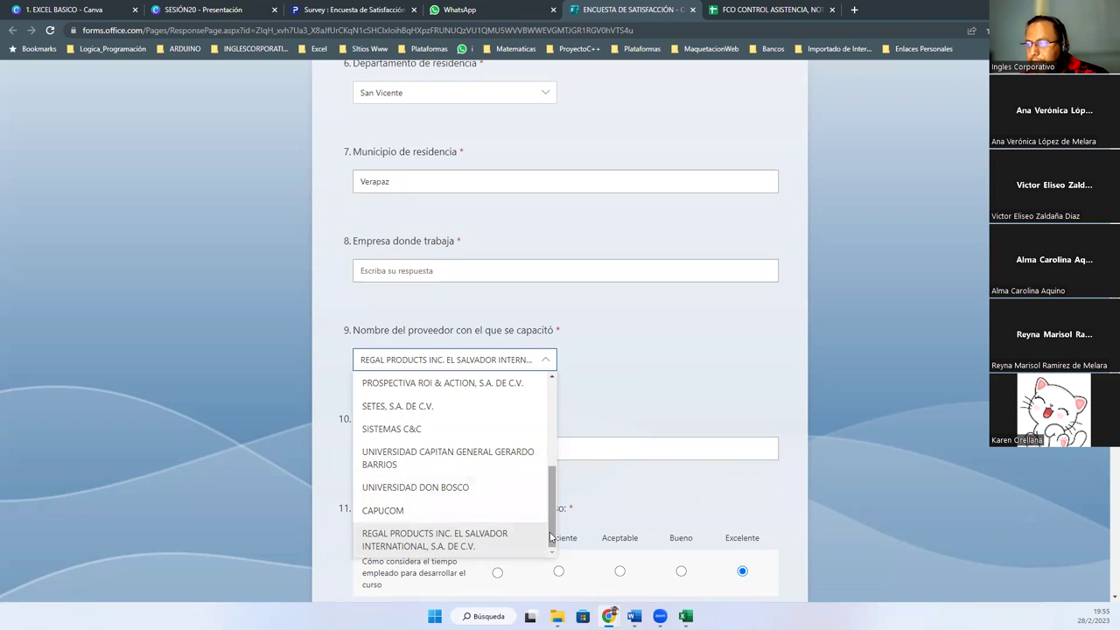
pyautogui.click(448, 549)
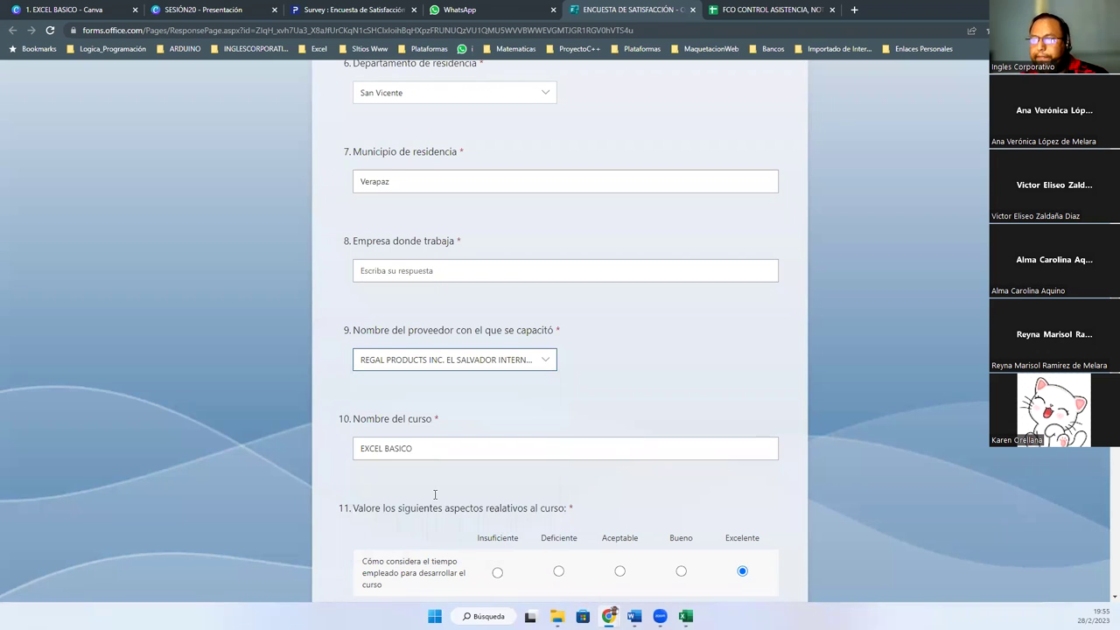
pyautogui.click(438, 453)
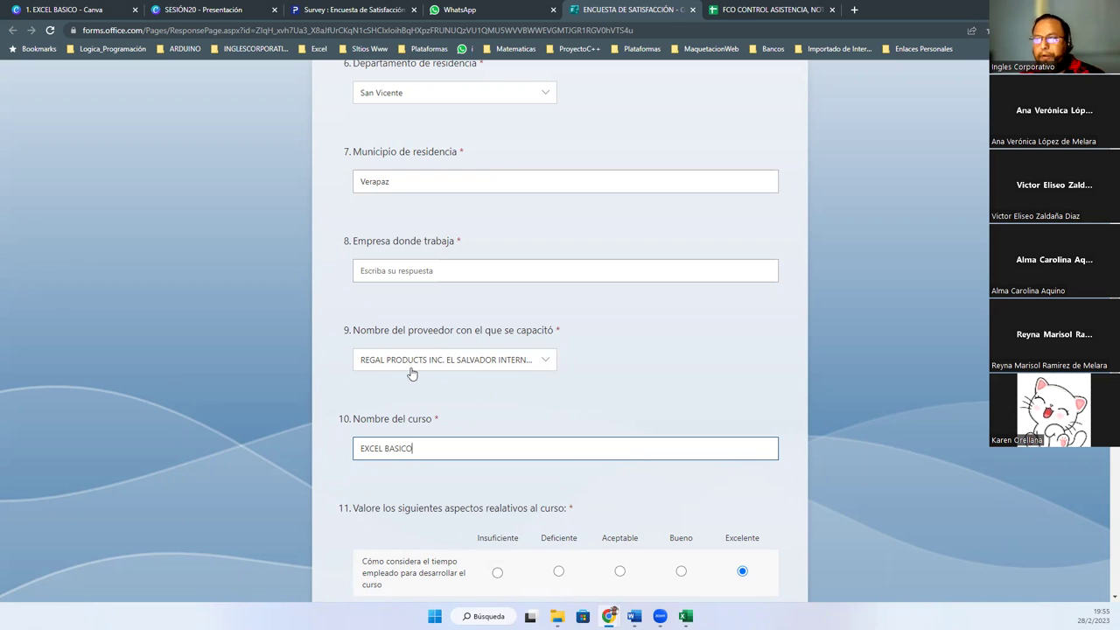
pyautogui.click(719, 9)
pyautogui.click(601, 11)
pyautogui.click(459, 10)
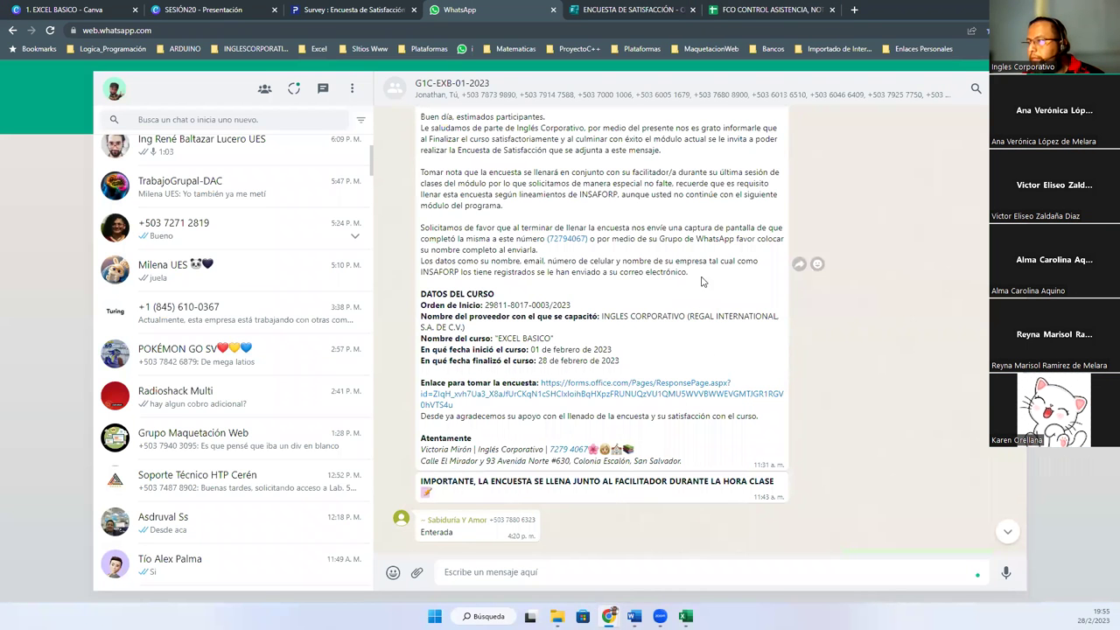
# Bring the FCO CONTROL ASISTENCIA attendance spreadsheet back into view
pyautogui.click(753, 10)
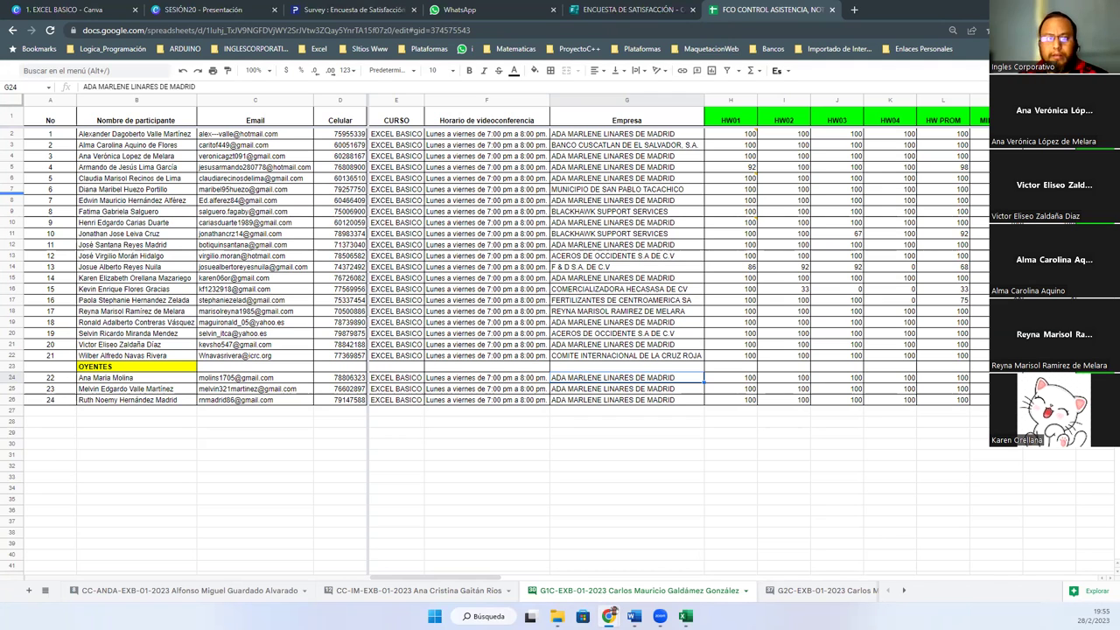
# Return to the ENCUESTA DE SATISFACCIÓN survey and scroll down to question 11
pyautogui.click(597, 11)
pyautogui.scroll(-3, 490, 356)
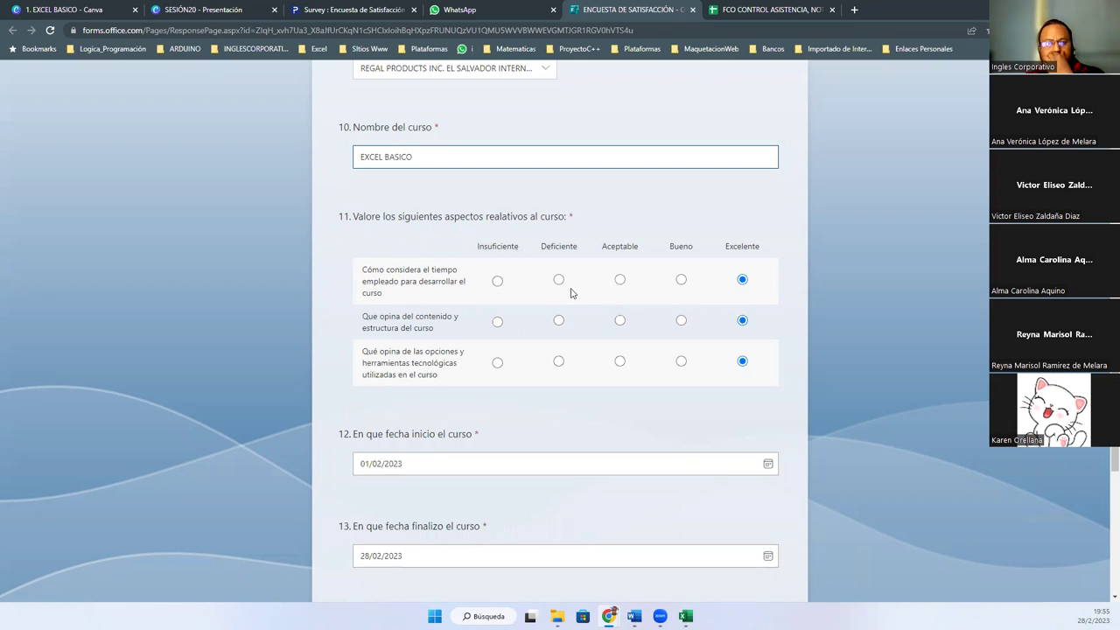
# Rate the course's time allotment as Aceptable, then switch to the attendance sheet for the company
pyautogui.click(620, 280)
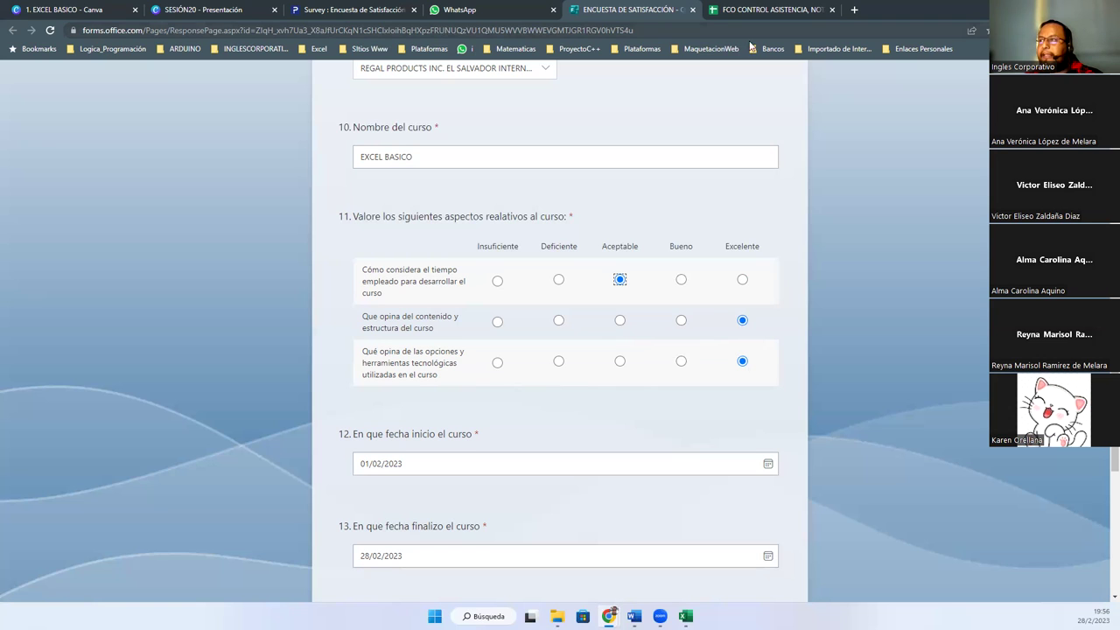
pyautogui.scroll(3, 636, 148)
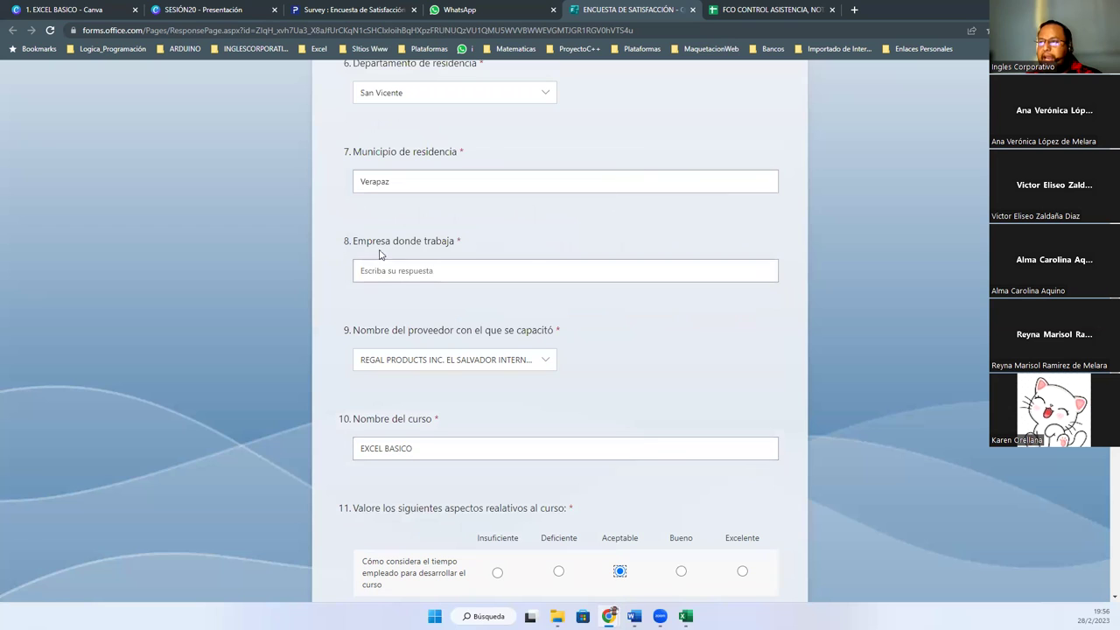
pyautogui.moveTo(353, 243); pyautogui.dragTo(465, 251)
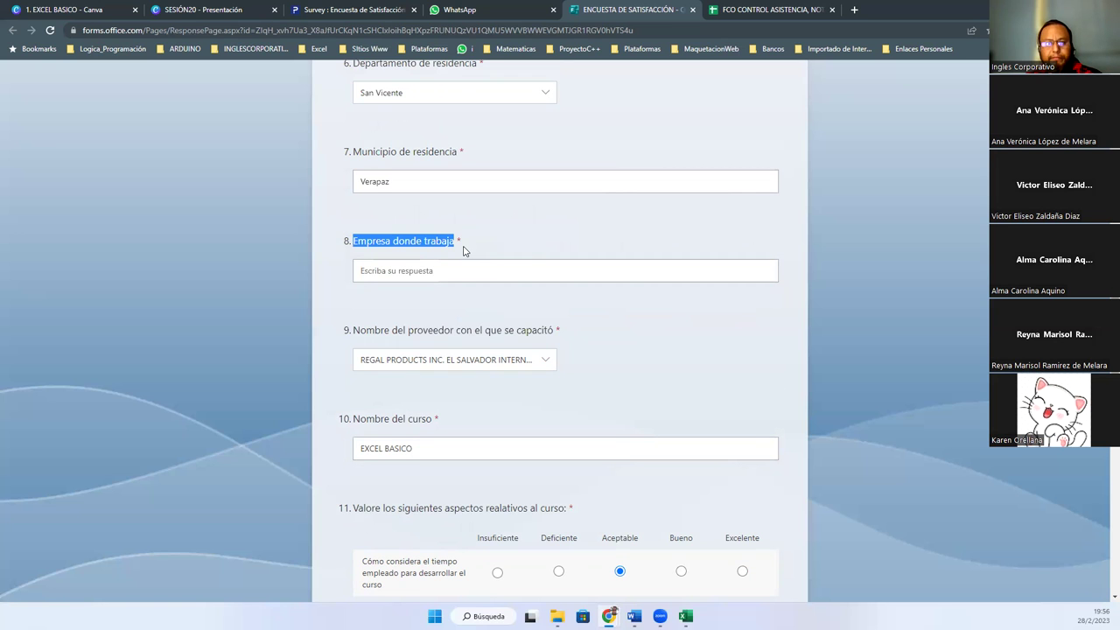
pyautogui.hotkey('ctrl', 'Tab')
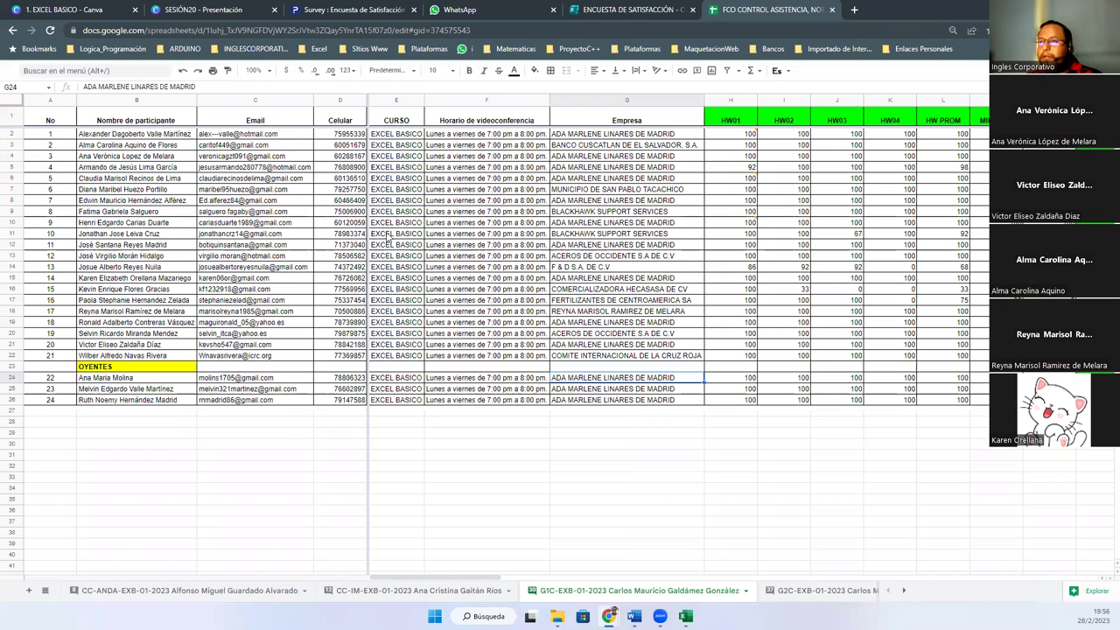
# Read the company values in cells D9, G9 and G4, then return to the survey
pyautogui.click(318, 213)
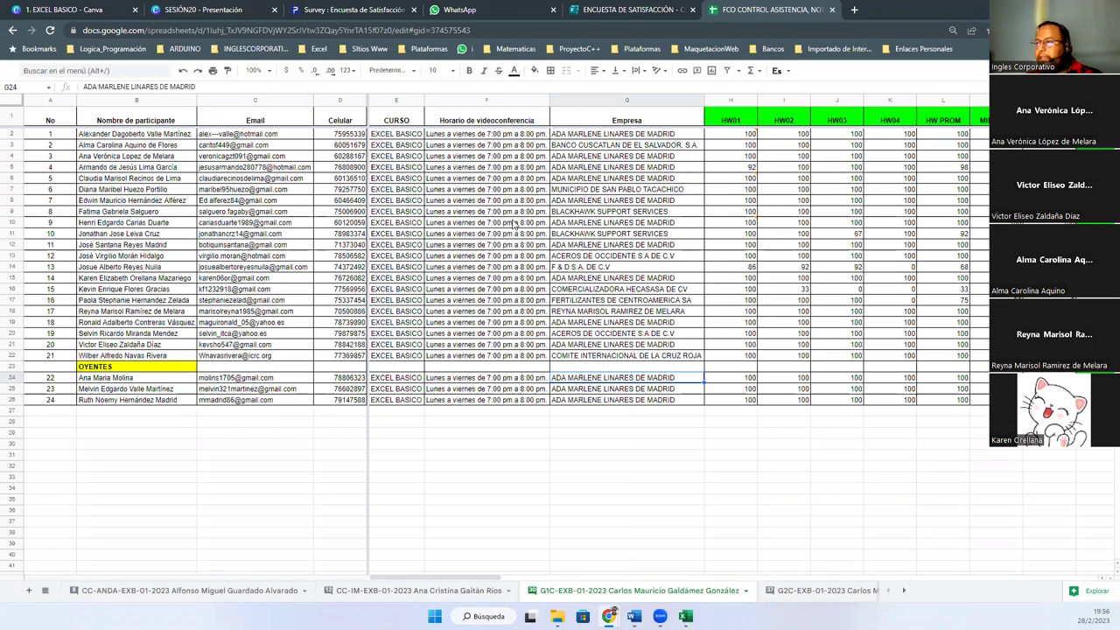
pyautogui.click(579, 213)
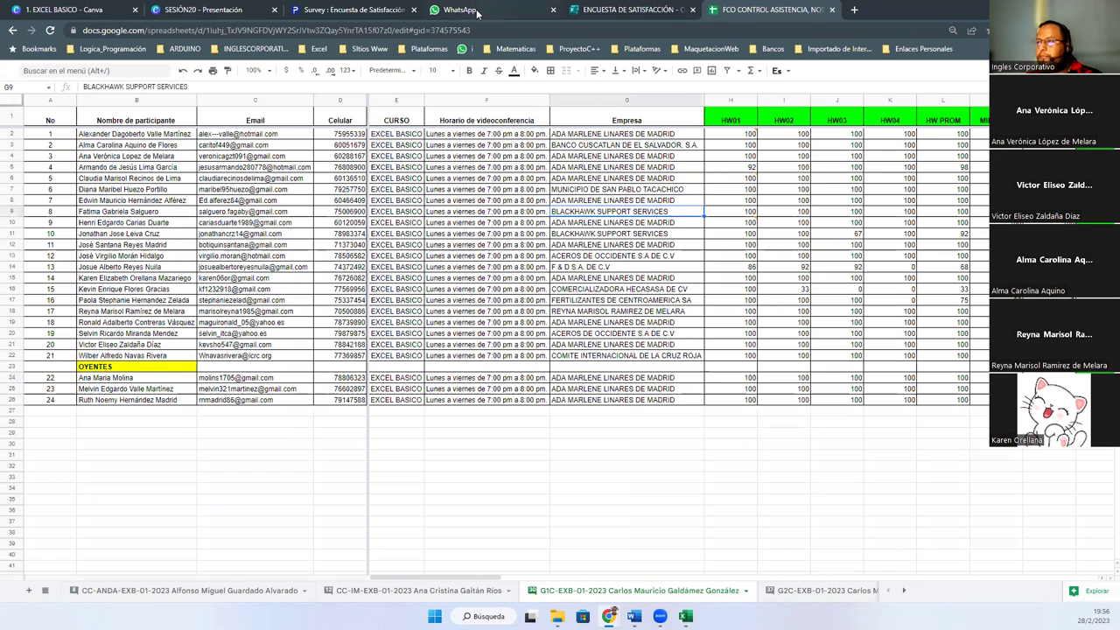
pyautogui.click(612, 11)
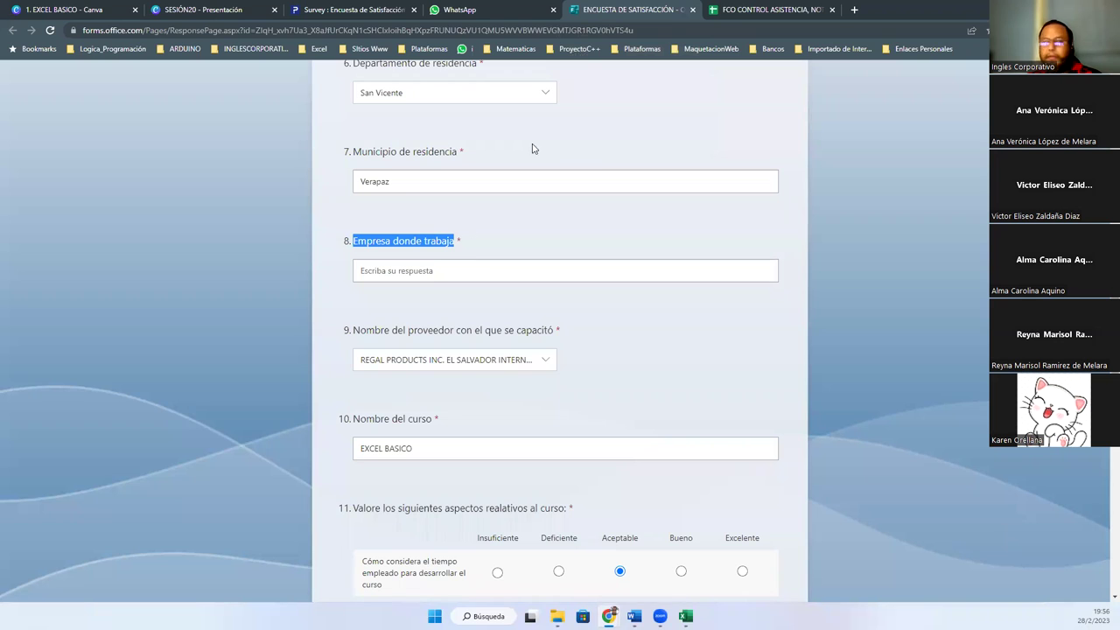
pyautogui.click(739, 11)
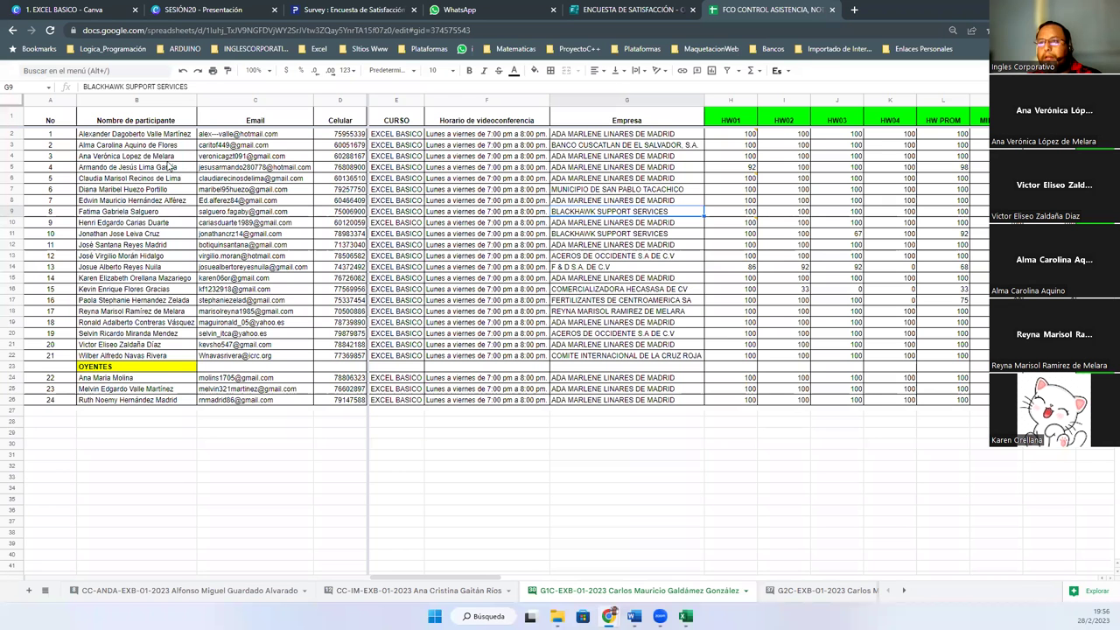
pyautogui.click(560, 156)
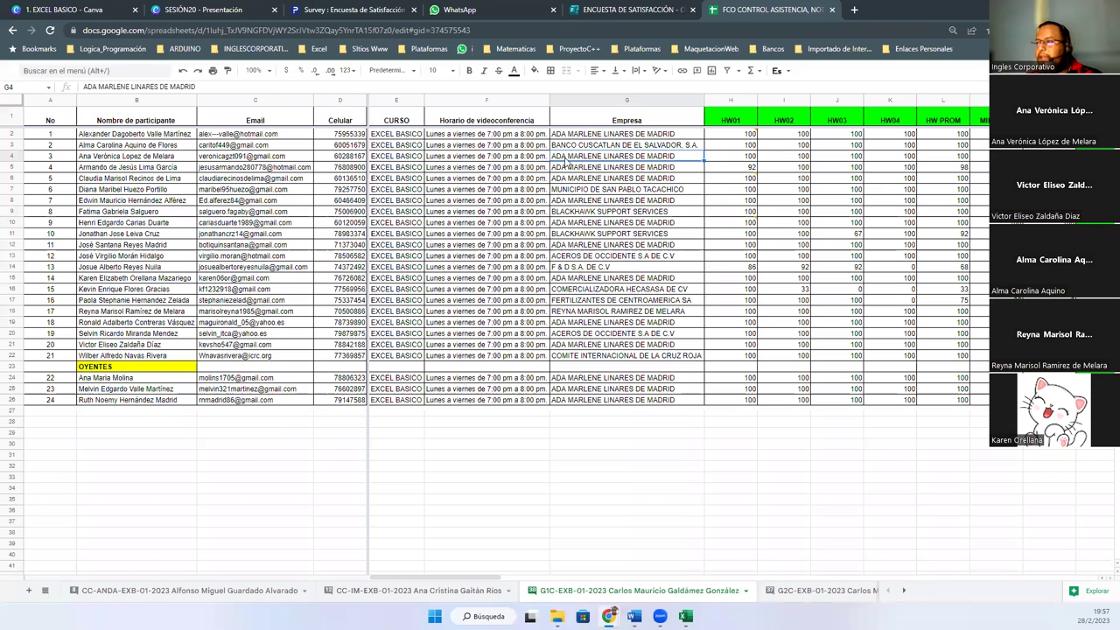
pyautogui.click(604, 9)
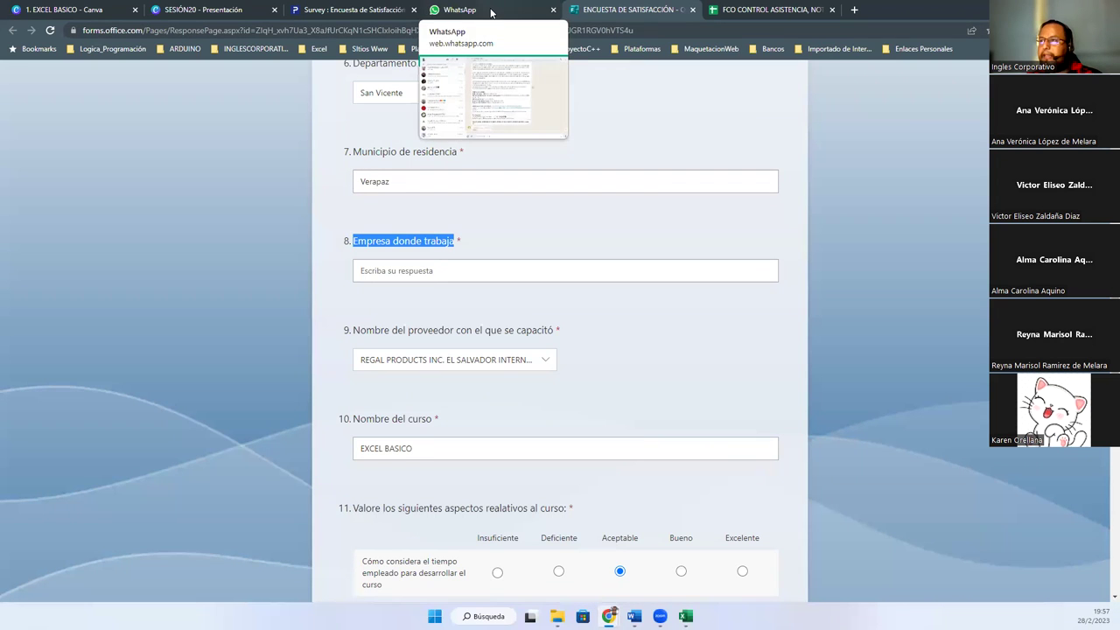
# Enter INGLESCORPORATIVO as the company where the respondent works
pyautogui.click(619, 343)
pyautogui.click(413, 276)
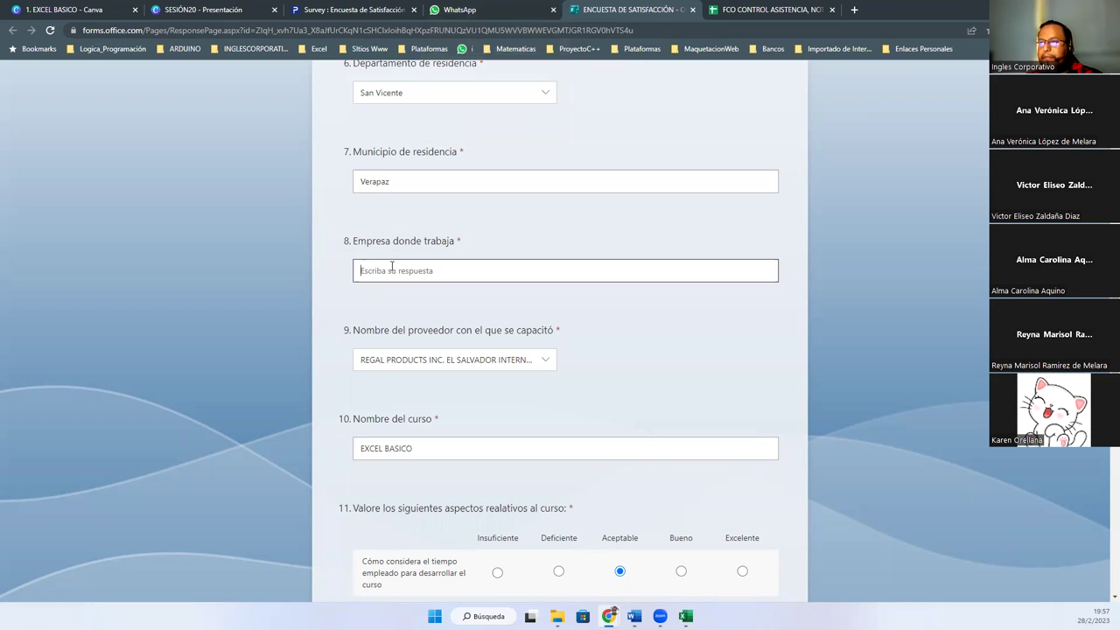
pyautogui.write('INGLESCORPORATIVO')
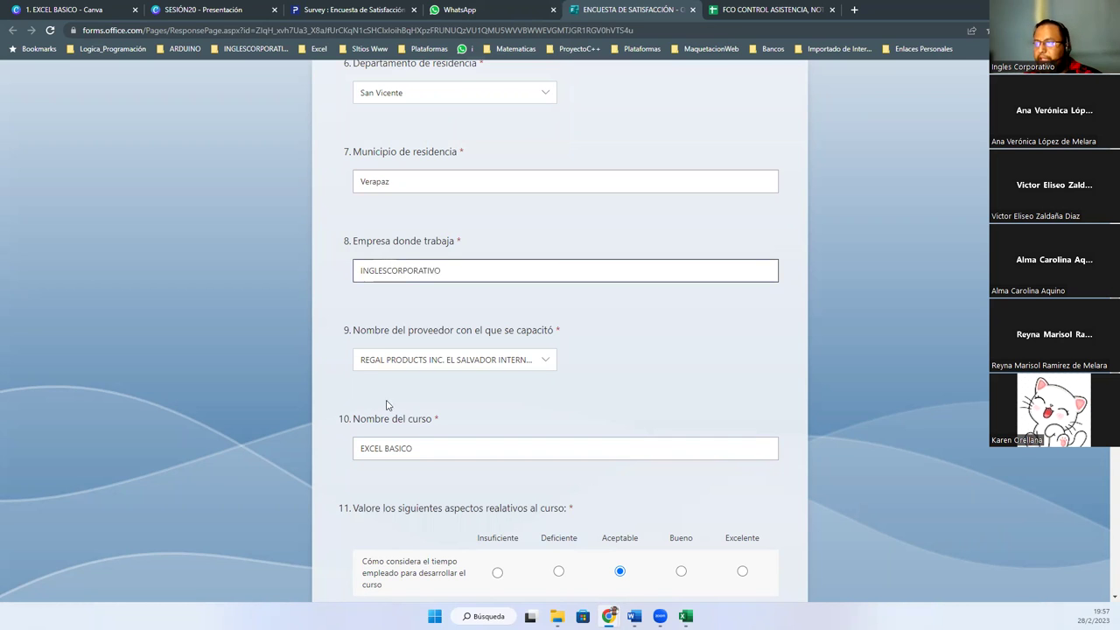
# Set the course start date to 01/02/2023 and the end date to 28/02/2023
pyautogui.scroll(-3, 389, 405)
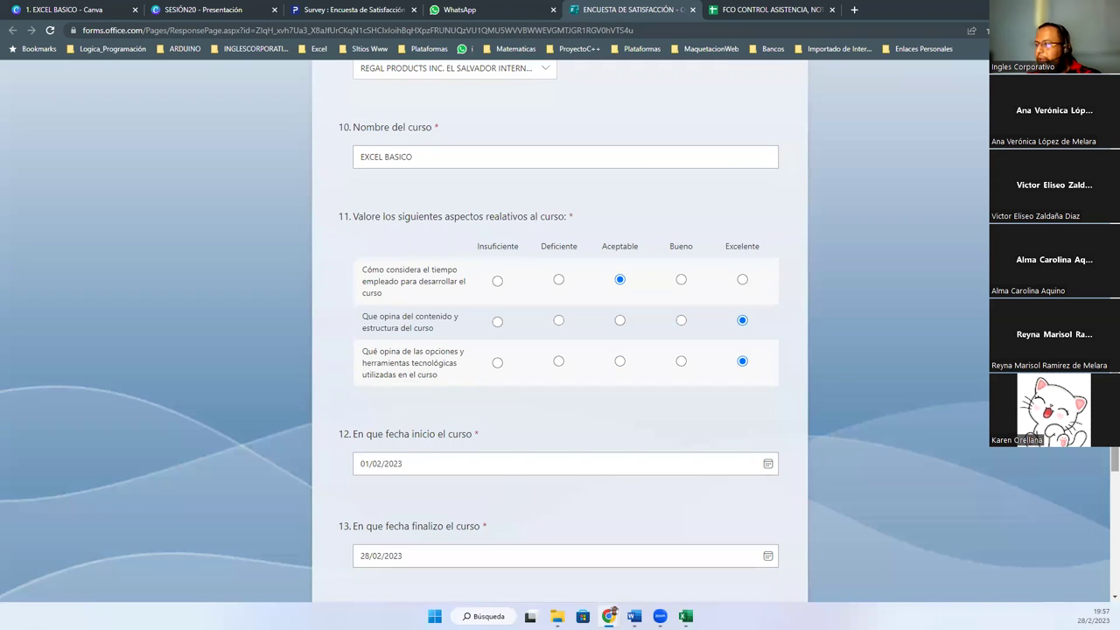
pyautogui.scroll(-2, 564, 332)
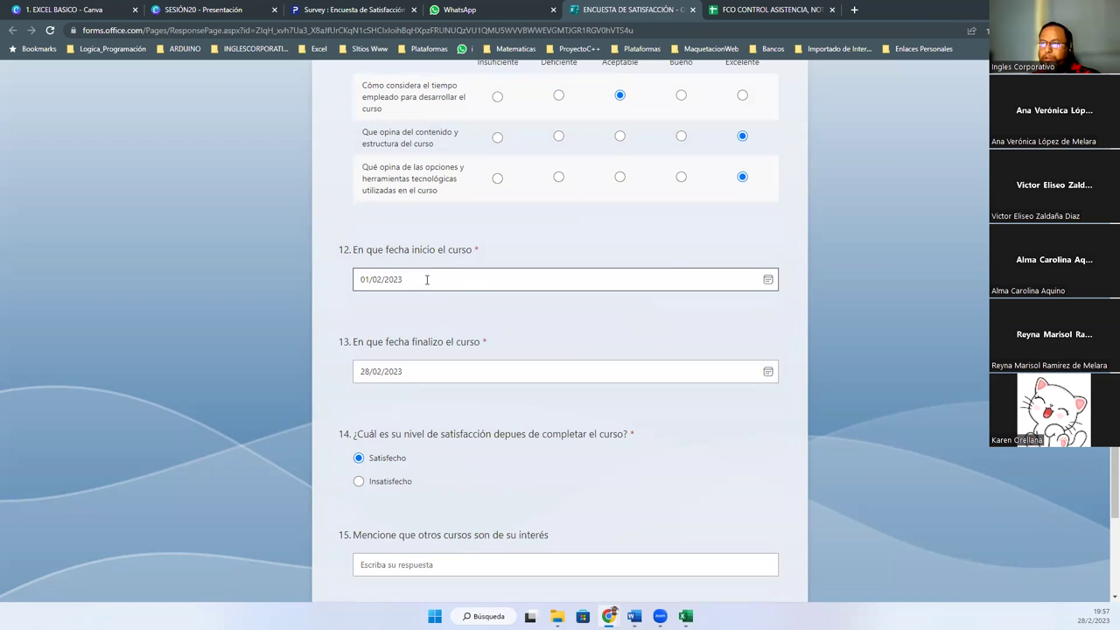
pyautogui.click(769, 281)
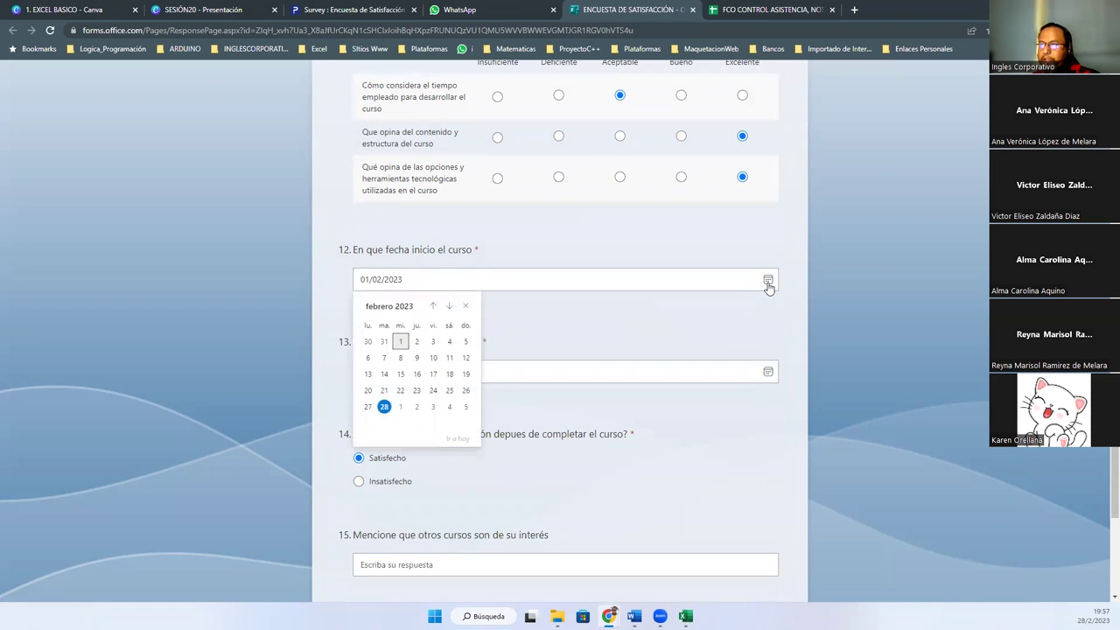
pyautogui.click(400, 343)
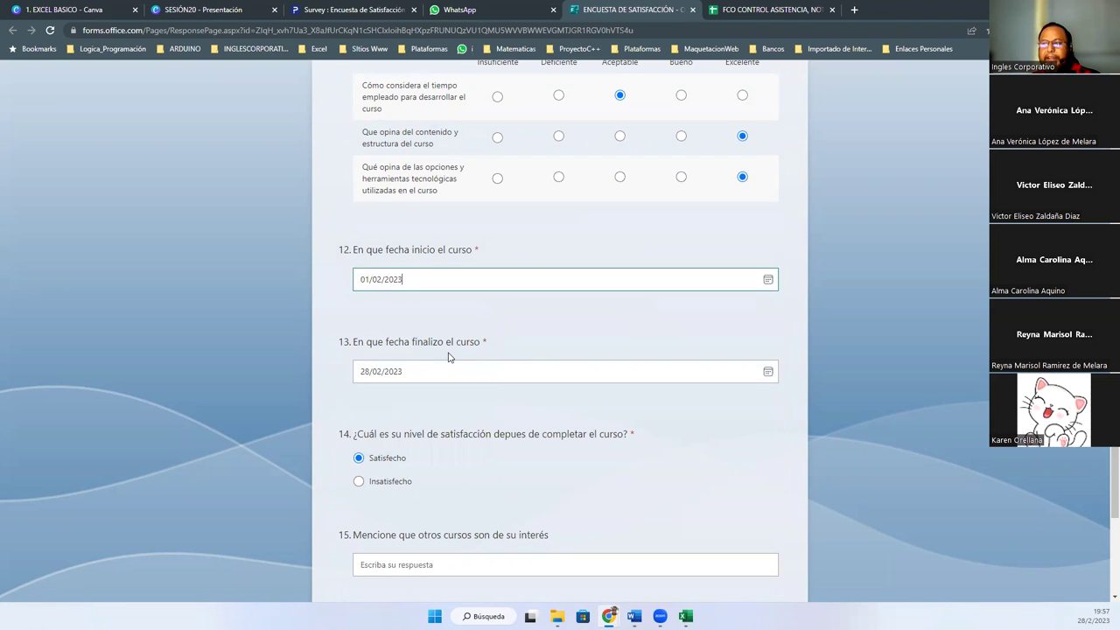
pyautogui.click(768, 373)
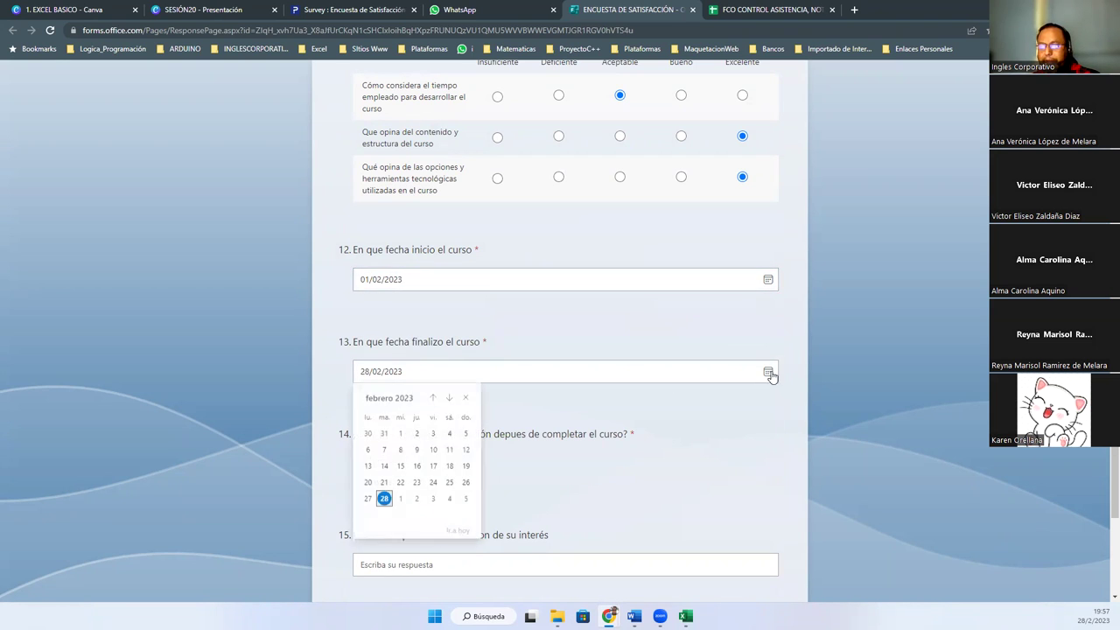
pyautogui.click(385, 498)
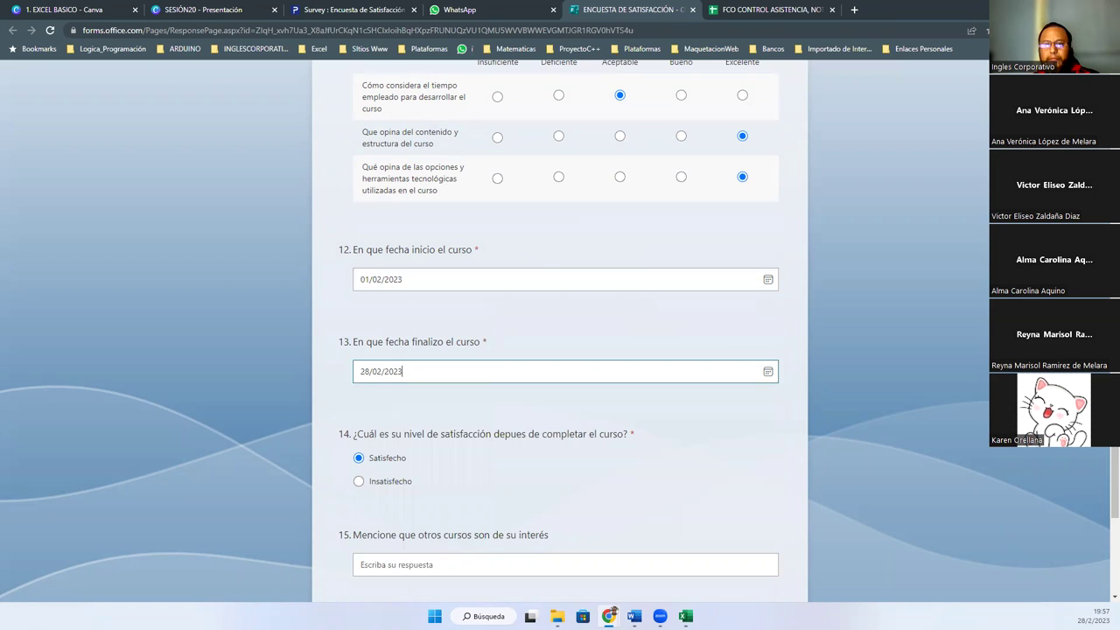
pyautogui.press('Tab')
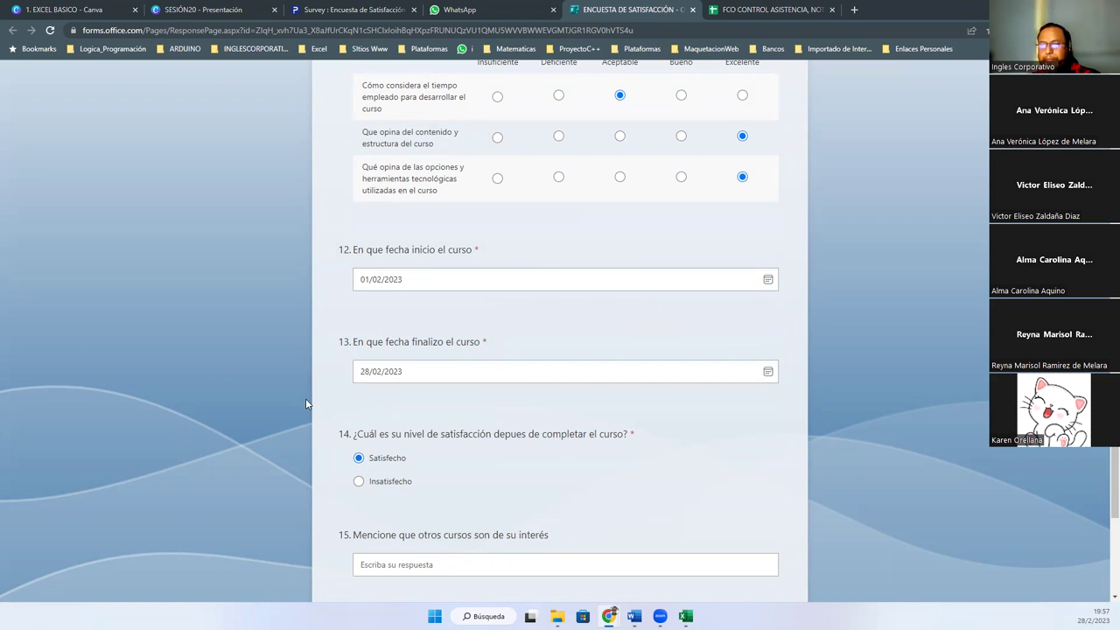
pyautogui.scroll(-2, 1102, 498)
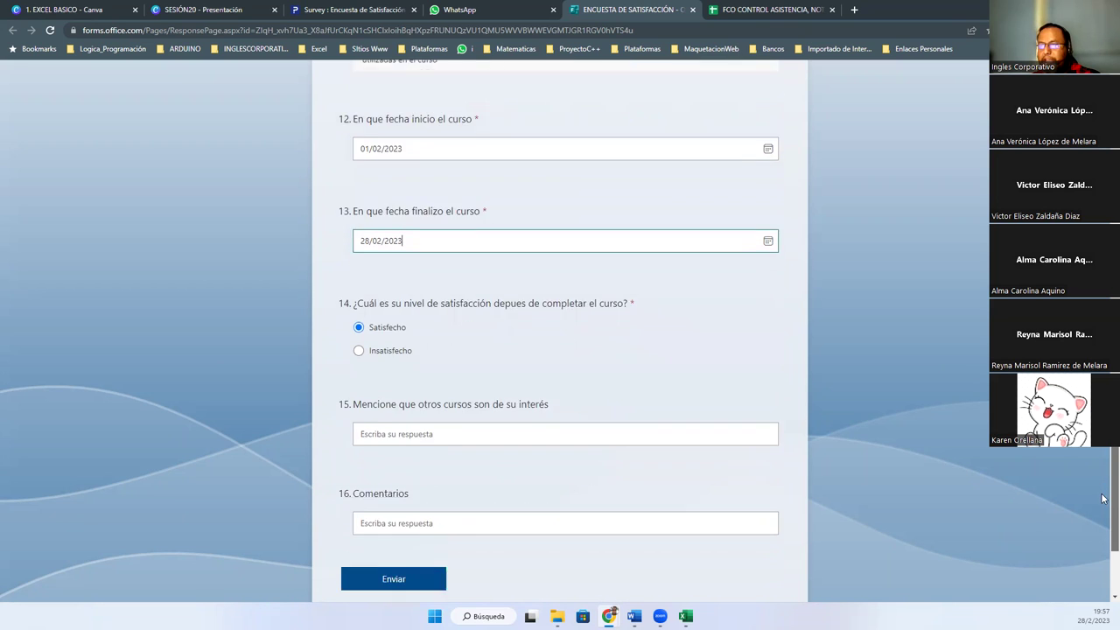
pyautogui.scroll(-1, 1103, 499)
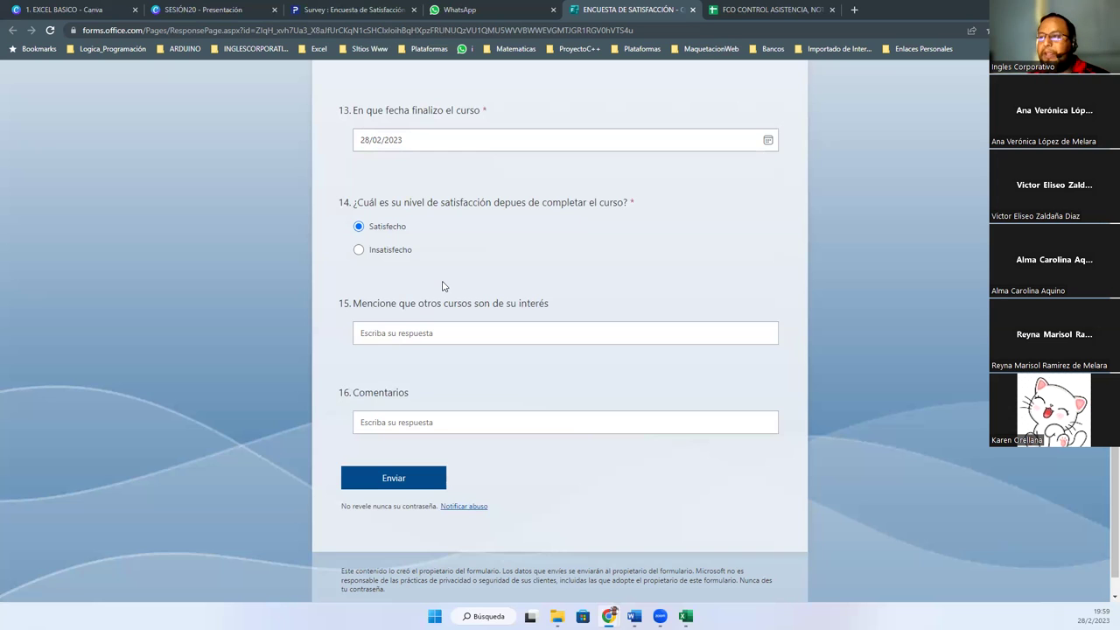
# Answer Excel Intermedio as another course of interest
pyautogui.click(400, 334)
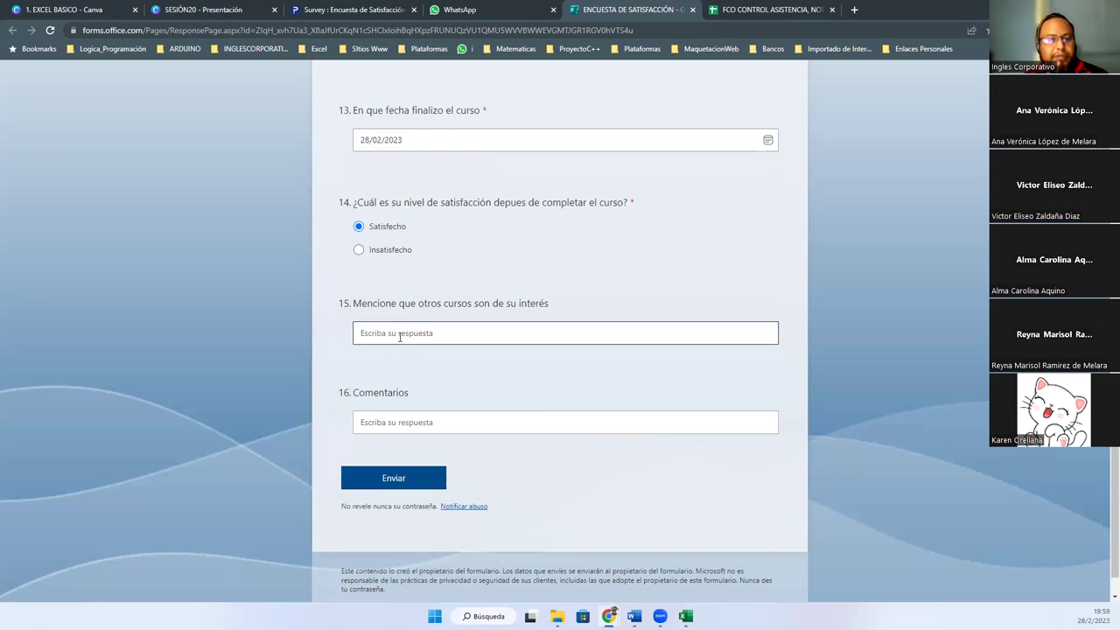
pyautogui.click(393, 423)
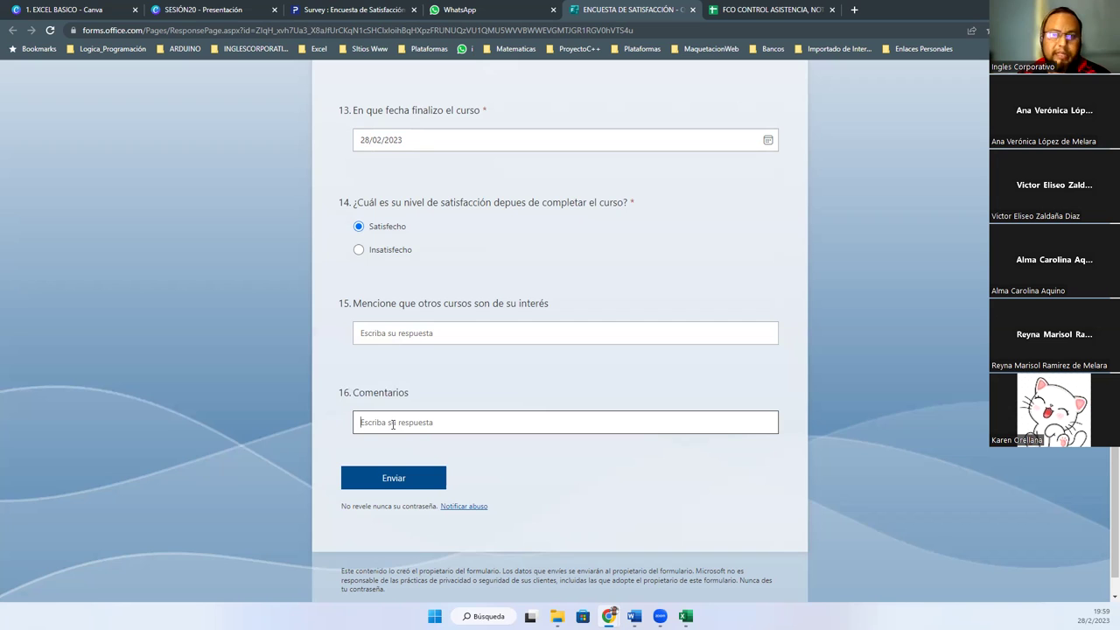
pyautogui.click(427, 333)
pyautogui.write('Excel Intermedio')
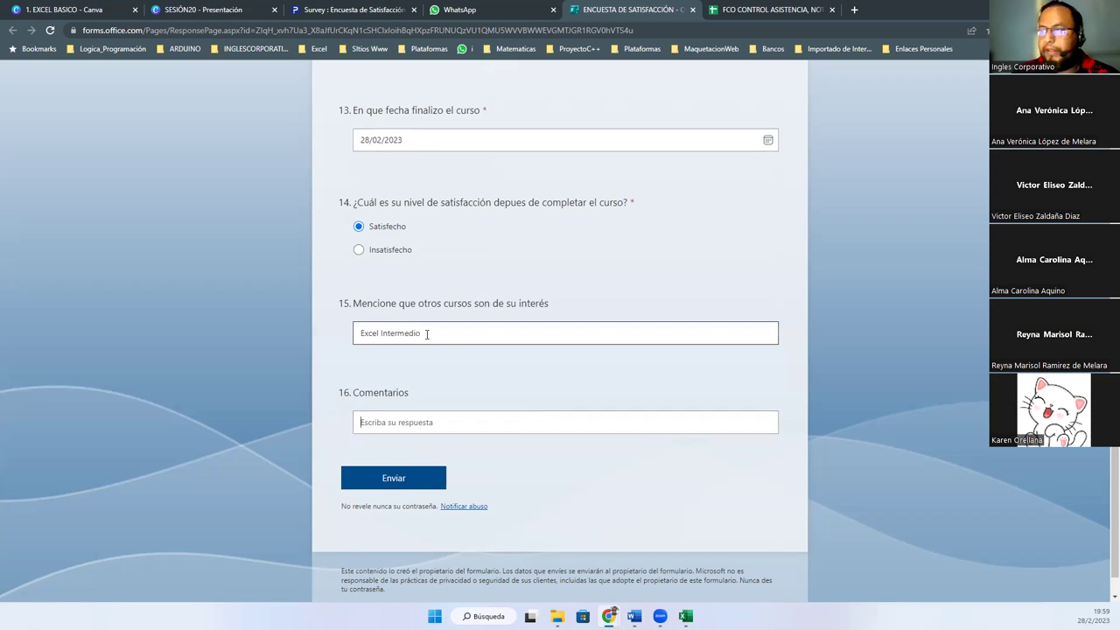
# Write the comment 'La plataforma.... El tutor..' and close the attendance spreadsheet tab
pyautogui.press('Tab')
pyautogui.write('La mplta')
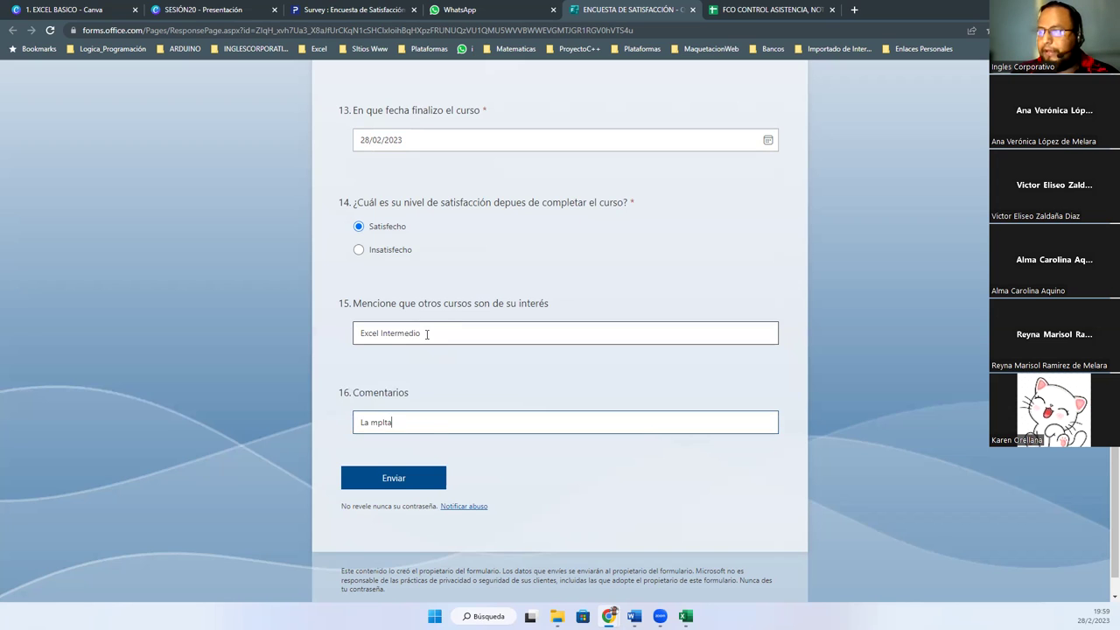
pyautogui.press('BackSpace')
pyautogui.press('BackSpace')
pyautogui.press('BackSpace')
pyautogui.press('BackSpace')
pyautogui.press('BackSpace')
pyautogui.write('plataforma.... El tutor..')
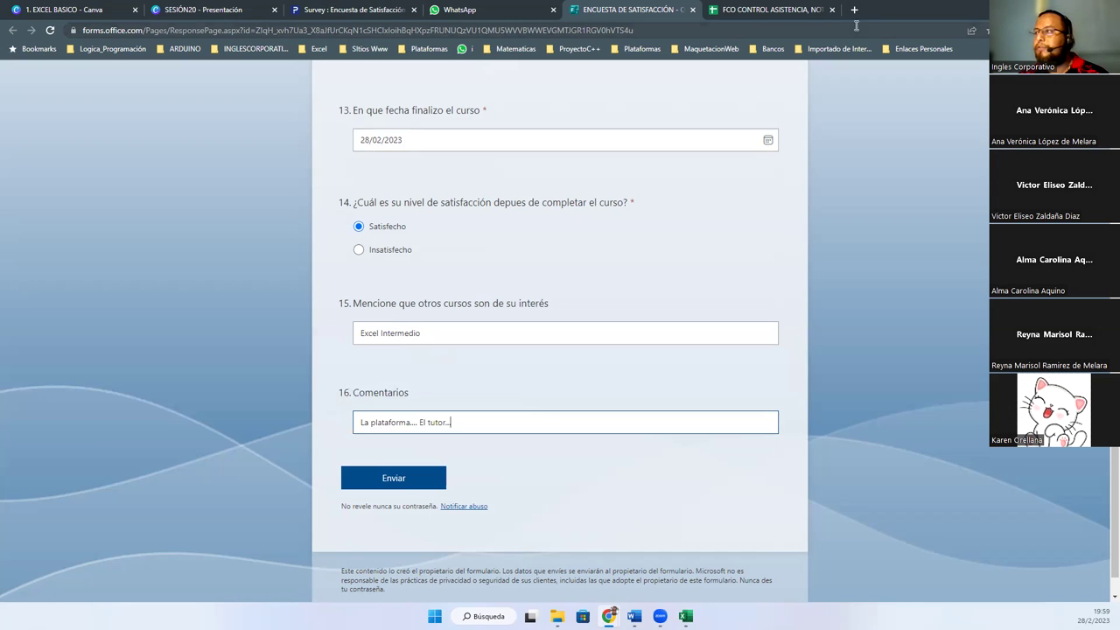
pyautogui.click(789, 9)
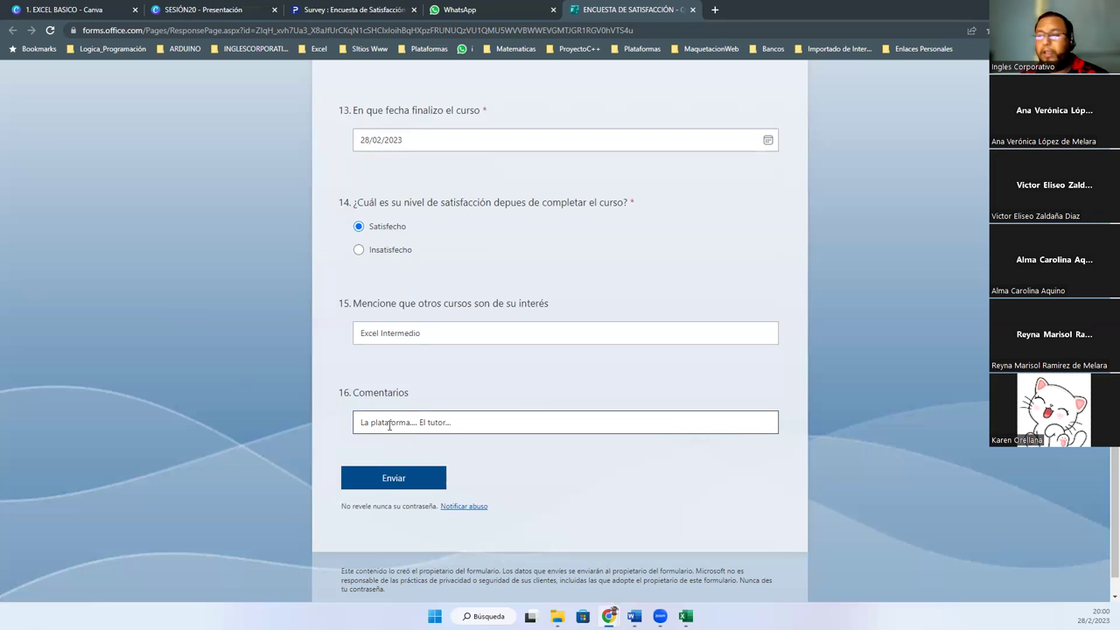
pyautogui.scroll(20, 270, 430)
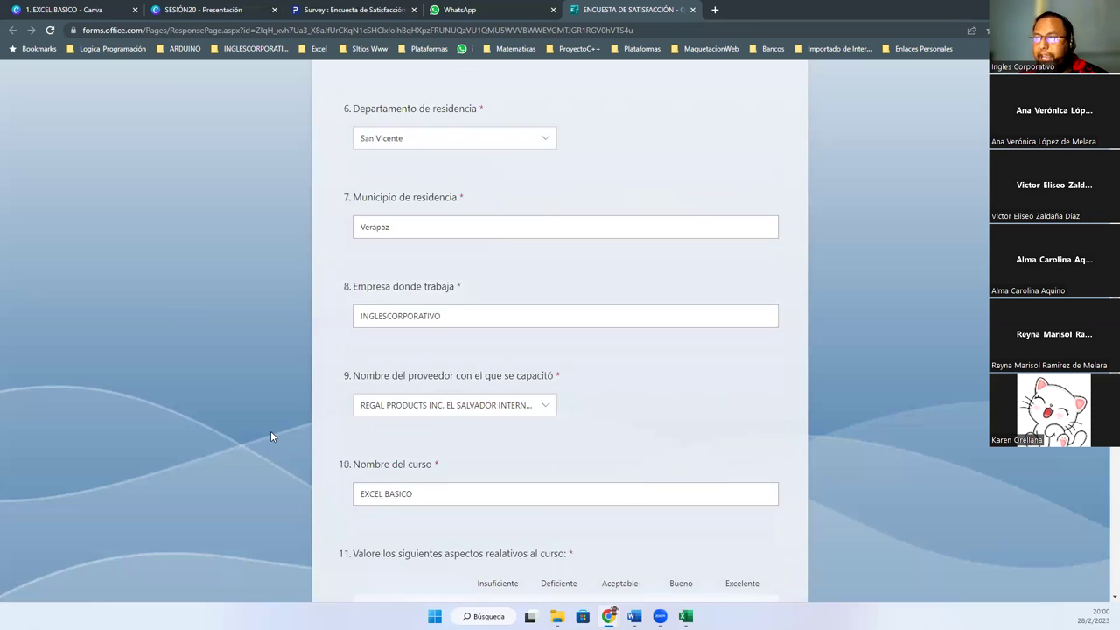
pyautogui.scroll(-20, 296, 476)
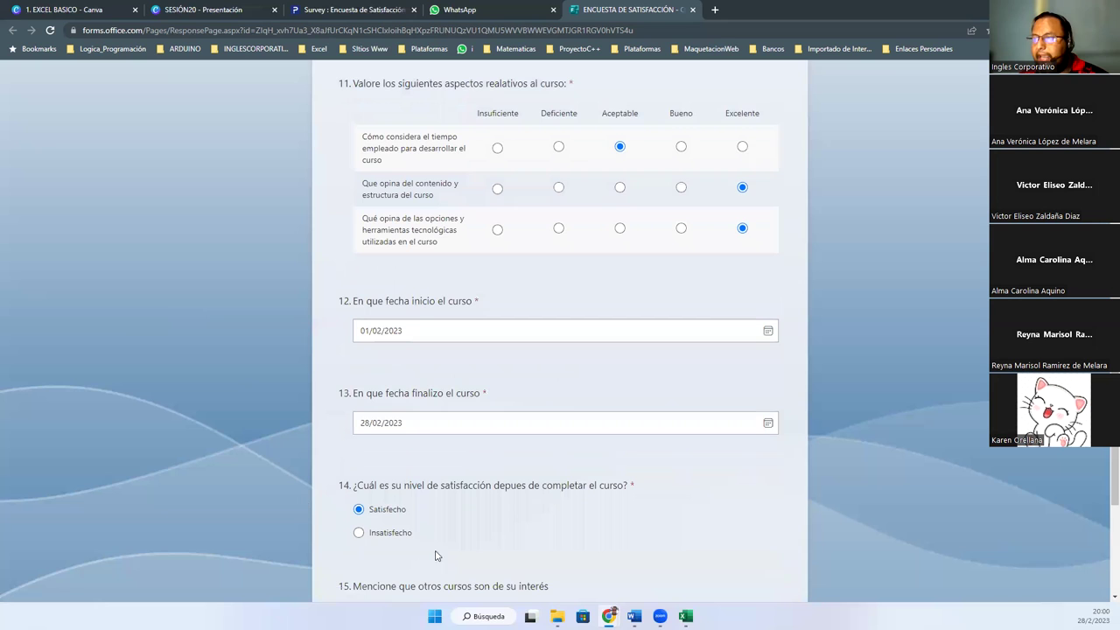